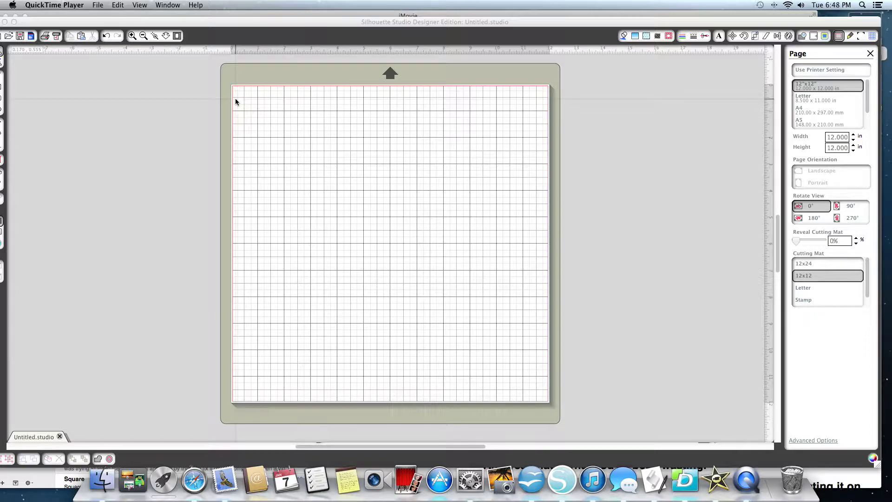
# Minimize iMovie to reveal the blank 12x12 mat, then bring Safari forward
pyautogui.hscroll(1, 235, 102)
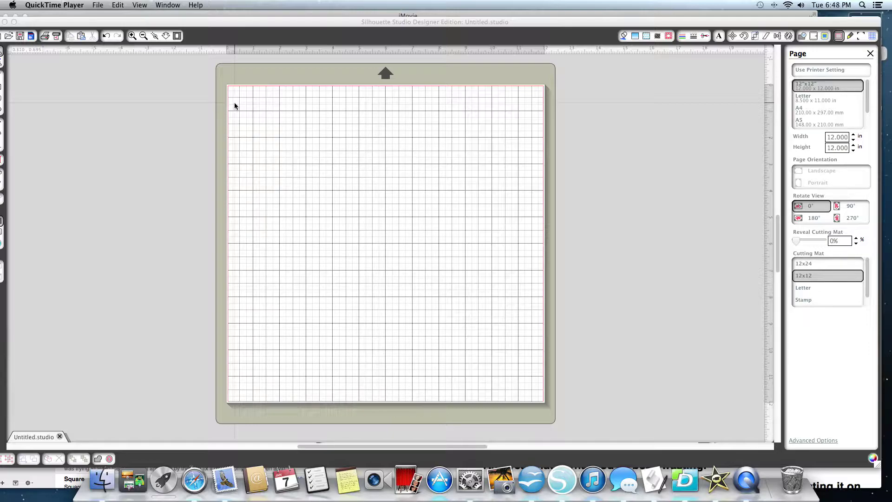
pyautogui.hscroll(1, 235, 103)
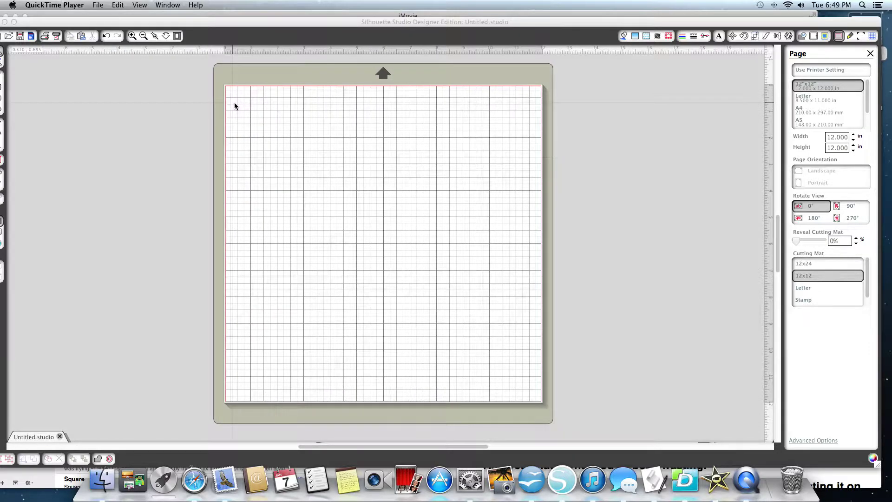
pyautogui.hscroll(-1, 235, 104)
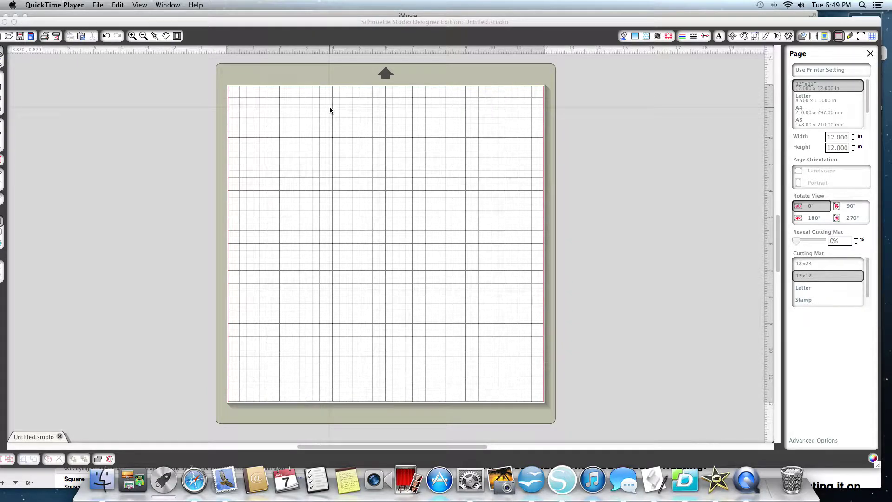
pyautogui.hscroll(10, 330, 110)
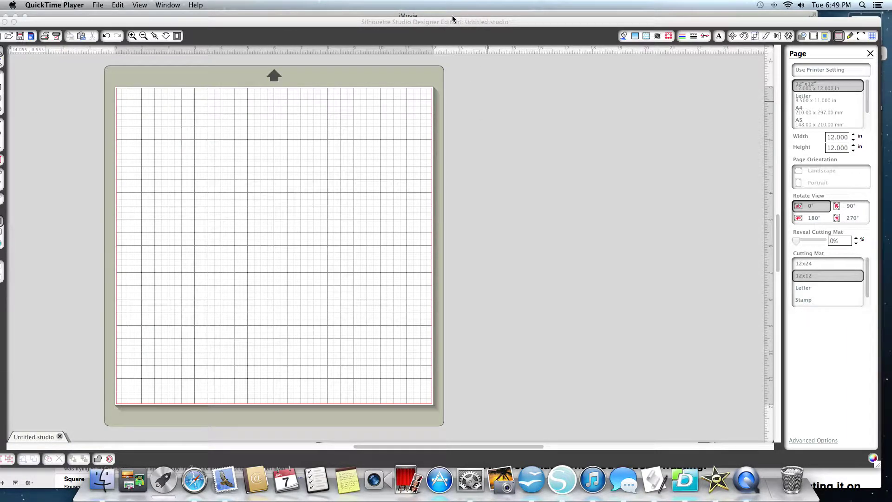
pyautogui.click(313, 16)
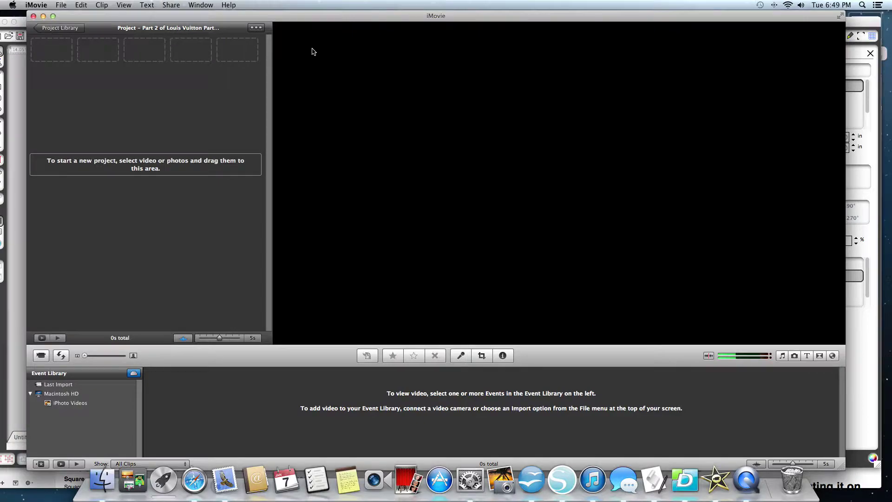
pyautogui.click(43, 16)
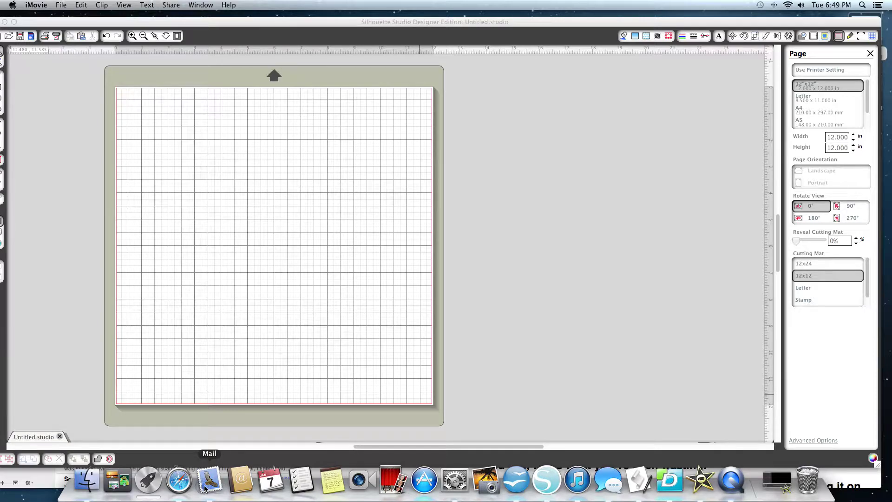
pyautogui.click(181, 485)
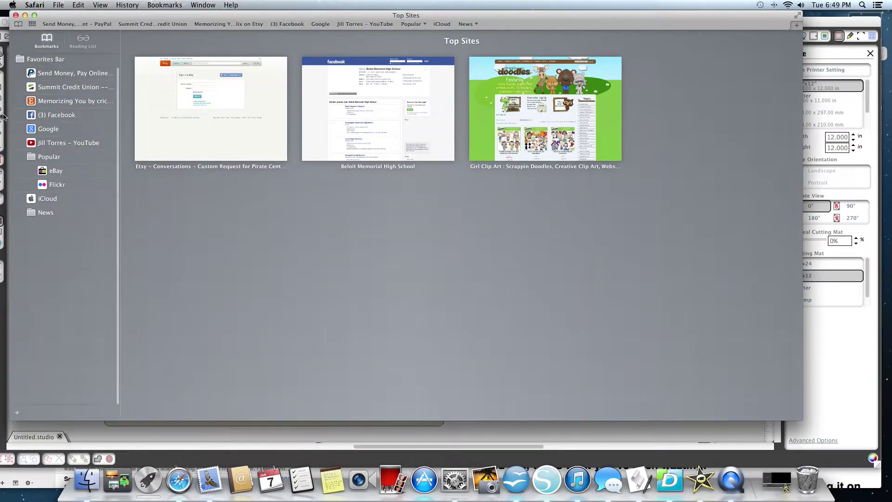
# Search Google Images for 'louis vuitton'
pyautogui.click(44, 130)
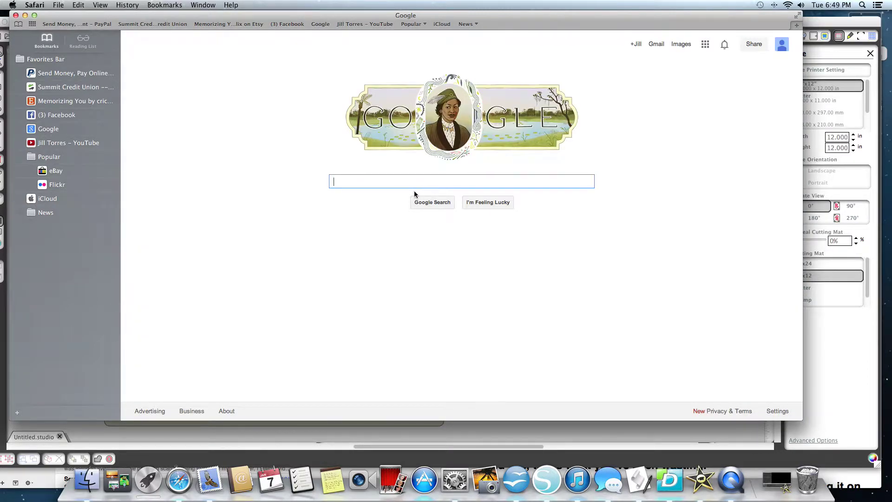
pyautogui.write('loui')
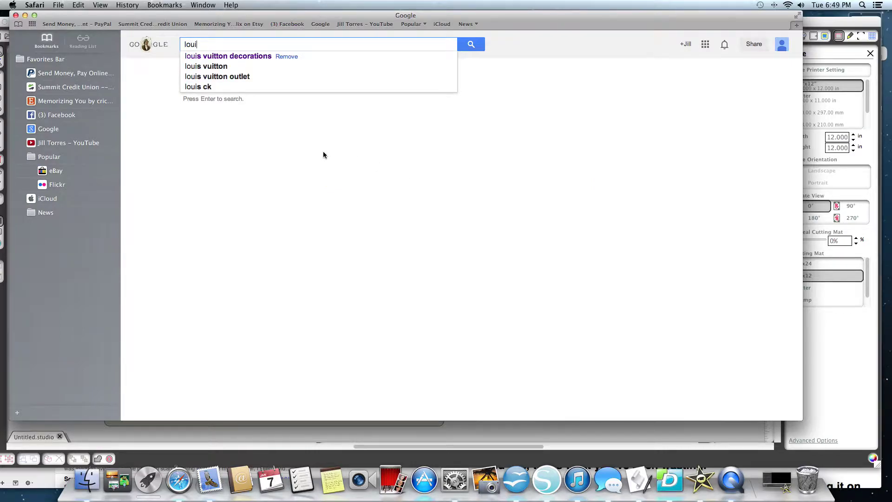
pyautogui.click(204, 67)
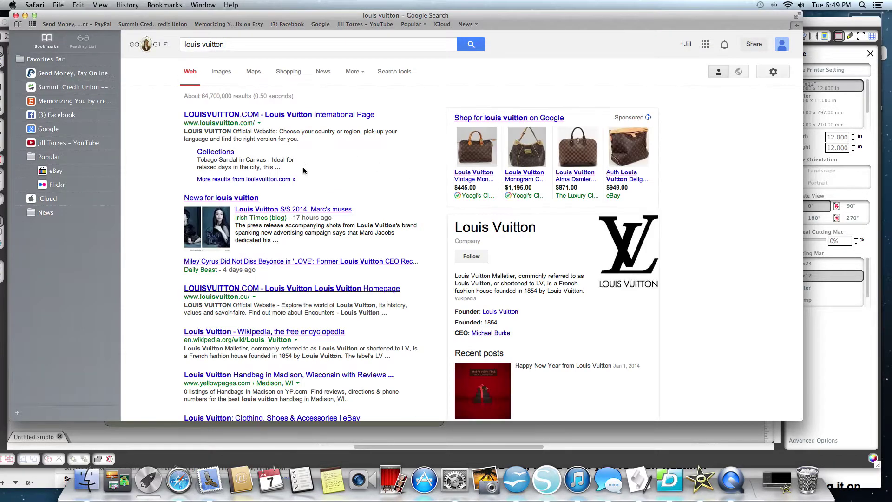
pyautogui.click(222, 74)
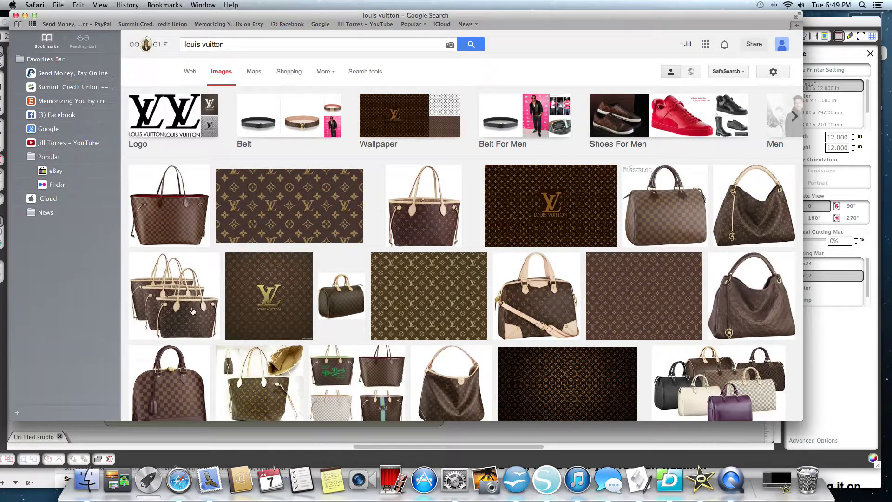
# Copy the Louis Vuitton soft-sided dog-carrier bag image from its preview
pyautogui.scroll(-6, 235, 365)
pyautogui.scroll(-5, 235, 365)
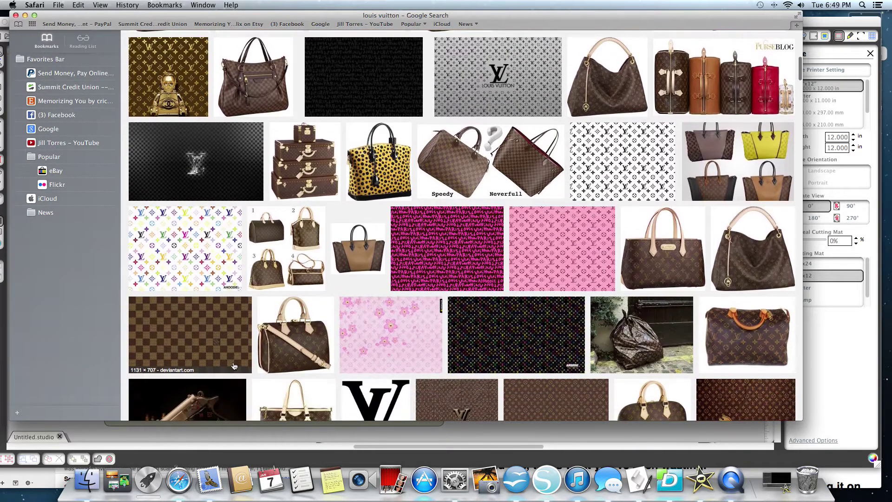
pyautogui.scroll(-6, 235, 366)
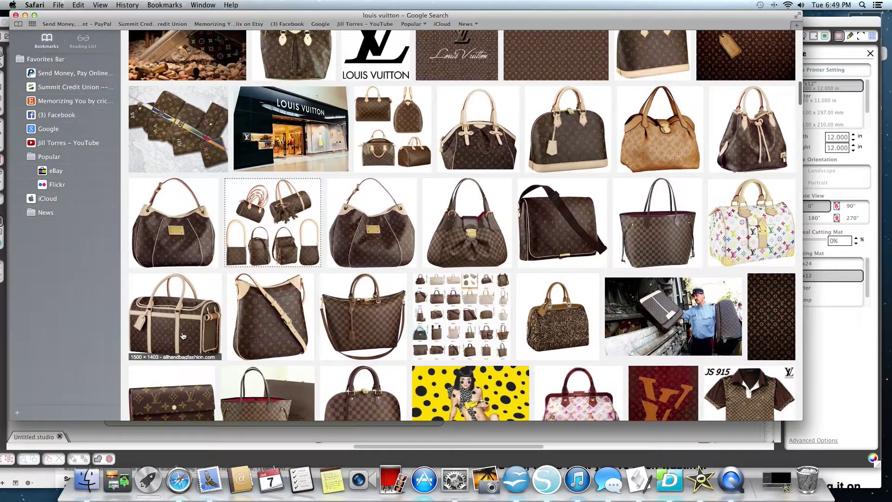
pyautogui.click(183, 336)
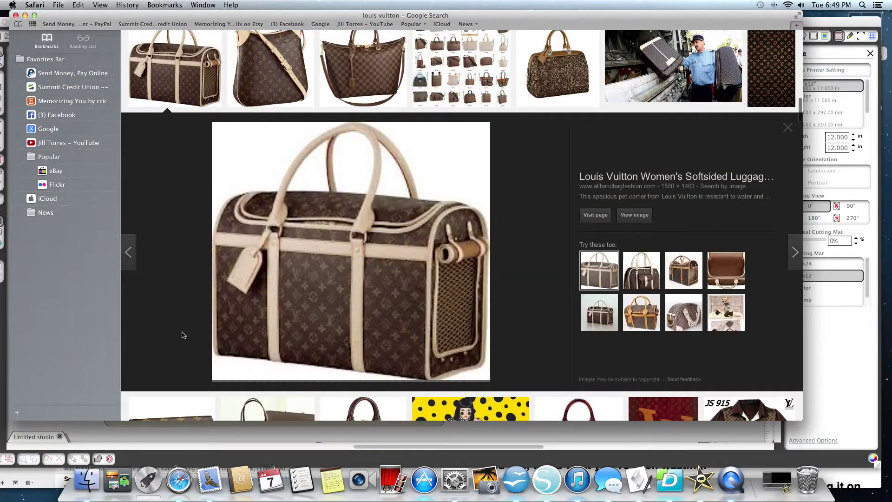
pyautogui.rightClick(439, 241)
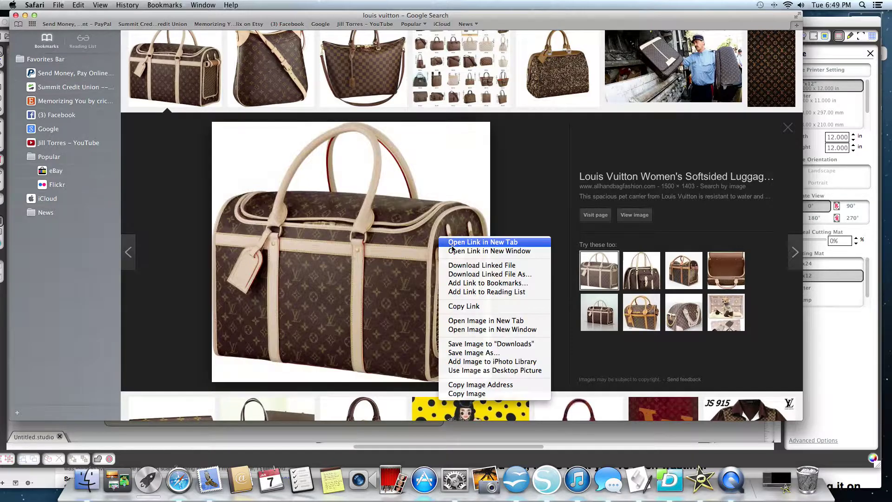
pyautogui.click(476, 395)
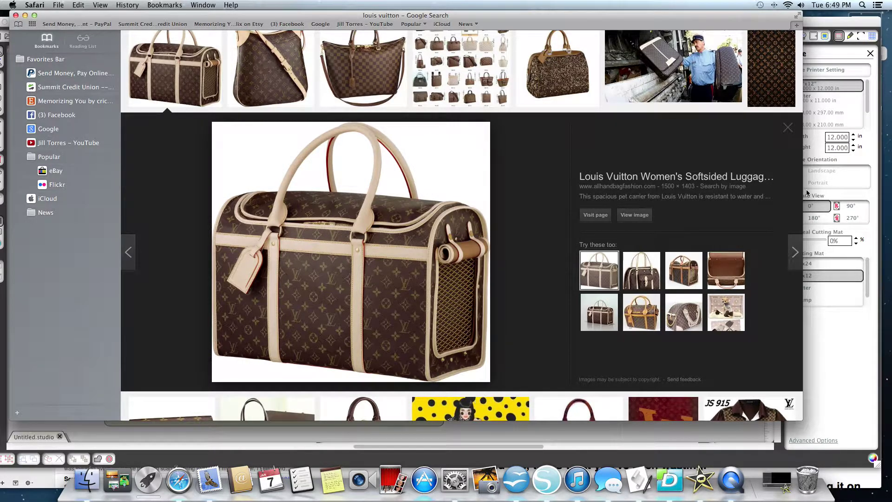
# Cut the wrongly pasted caterpillar-and-plum picture off the mat and return to Safari
pyautogui.click(811, 370)
pyautogui.rightClick(212, 177)
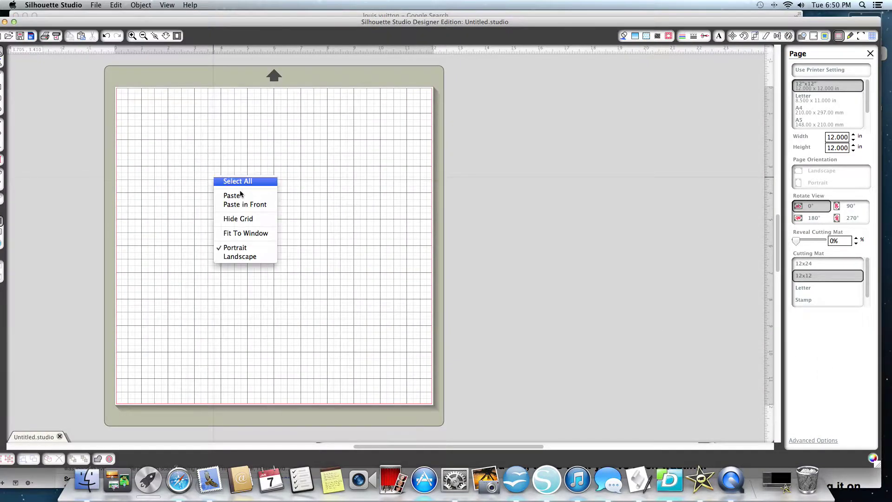
pyautogui.click(235, 195)
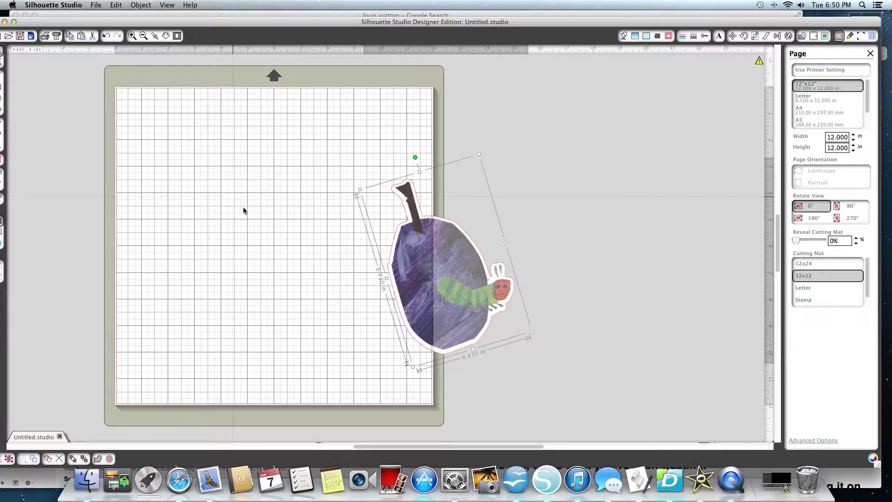
pyautogui.rightClick(418, 264)
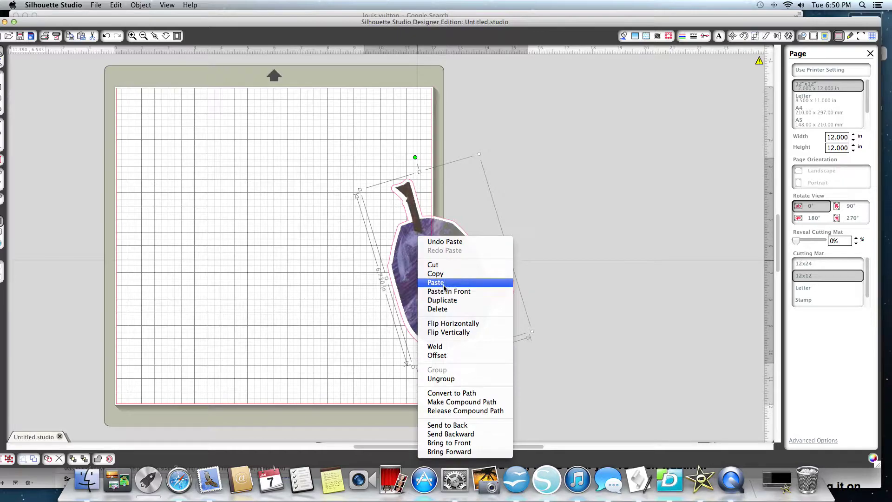
pyautogui.click(432, 265)
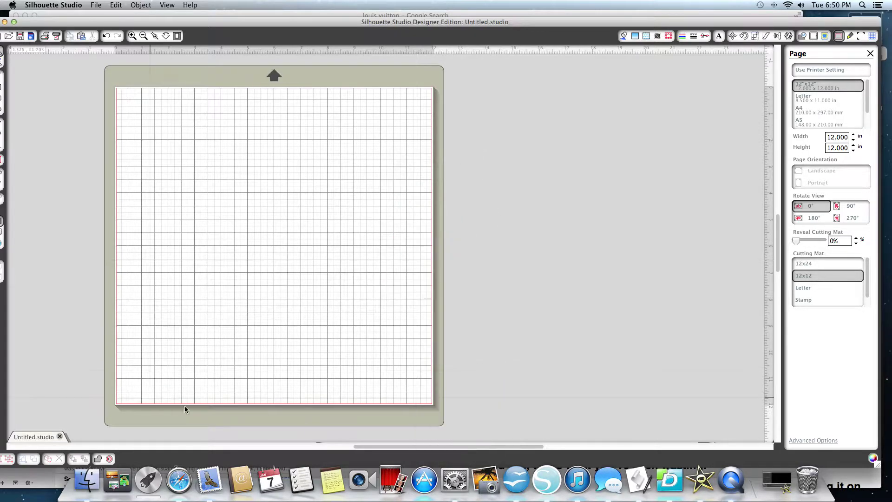
pyautogui.click(181, 460)
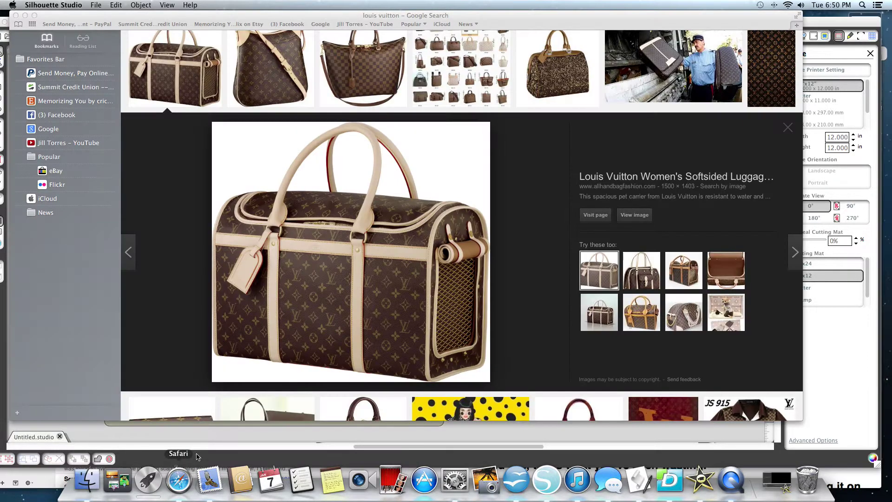
# Open the Louis Vuitton Keepall bag photo on its own page
pyautogui.click(329, 279)
pyautogui.rightClick(330, 274)
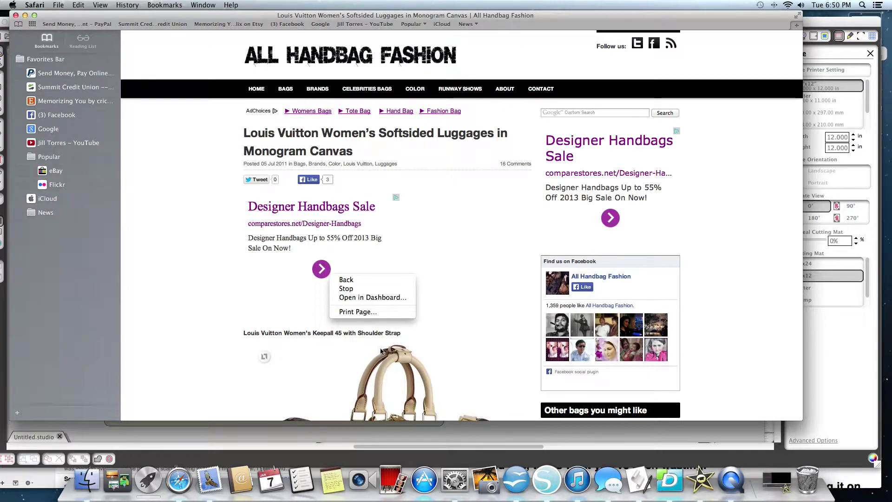
pyautogui.click(385, 325)
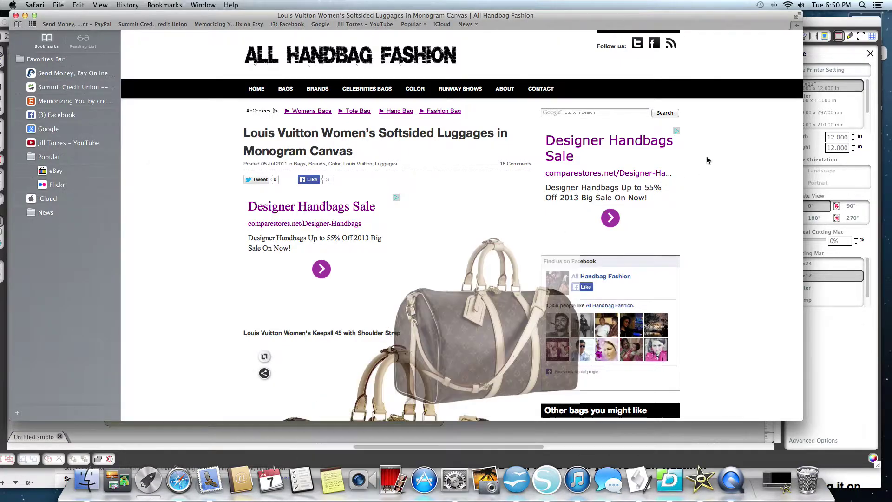
pyautogui.scroll(-10, 706, 161)
pyautogui.scroll(4, 707, 160)
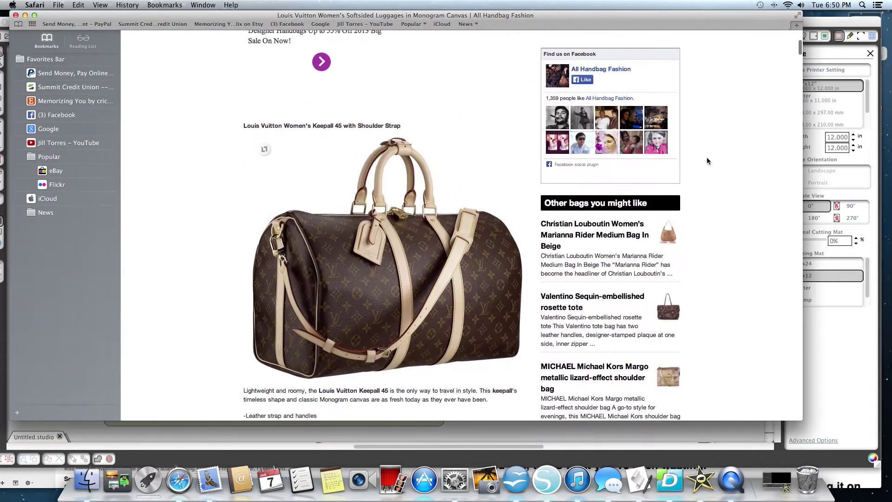
pyautogui.rightClick(373, 284)
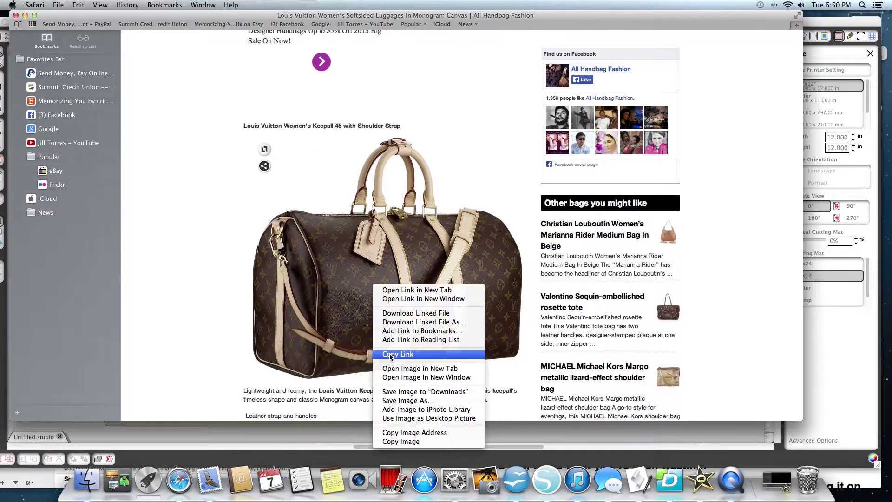
pyautogui.click(302, 279)
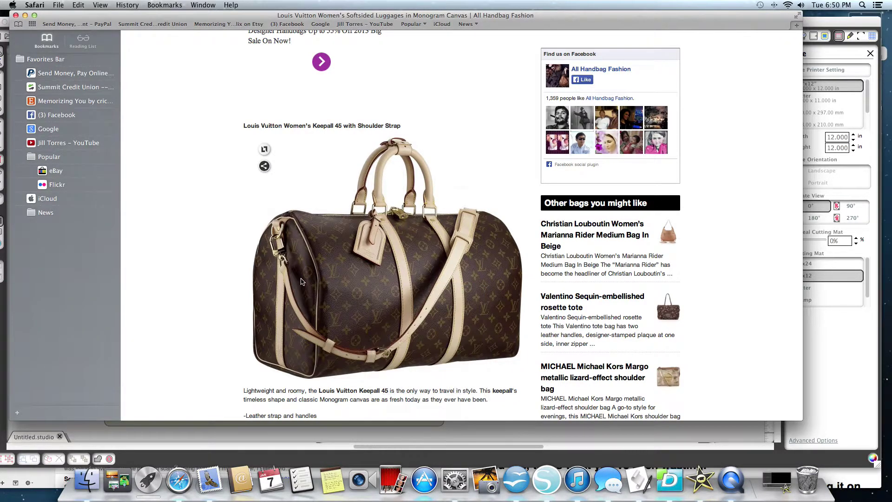
# Copy the full-size Keepall 45 image and switch back to Silhouette Studio
pyautogui.click(365, 311)
pyautogui.rightClick(365, 311)
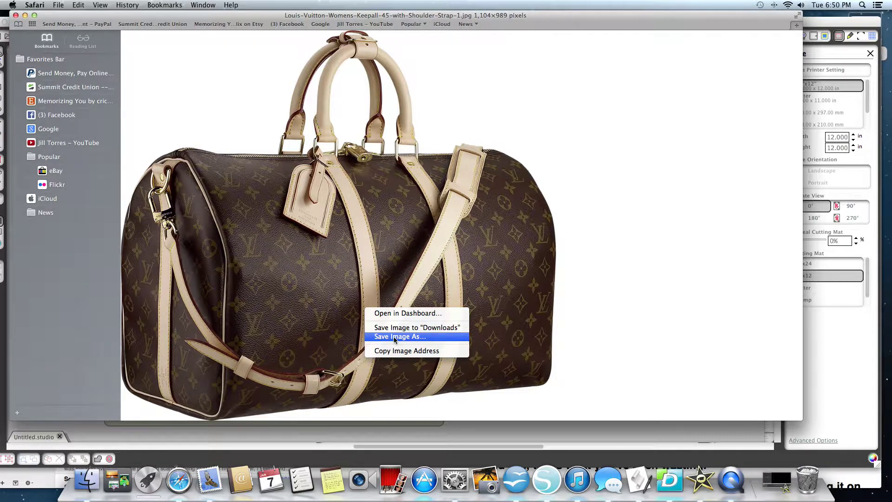
pyautogui.rightClick(305, 248)
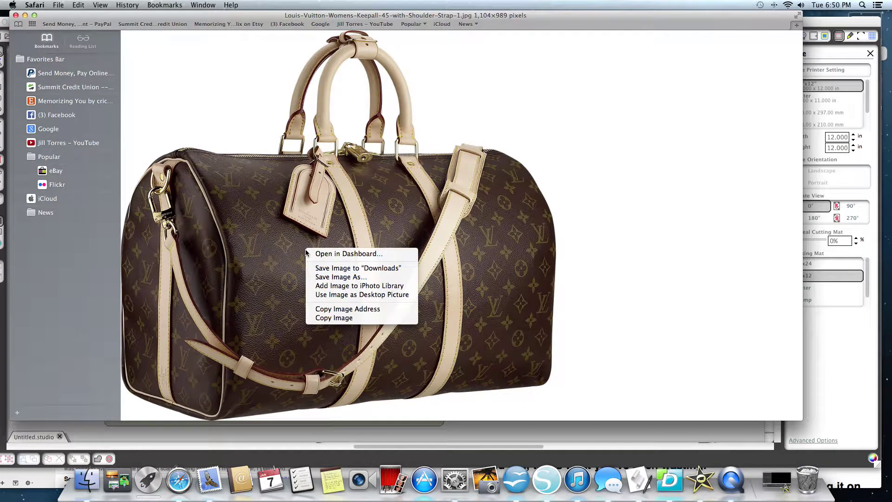
pyautogui.click(327, 318)
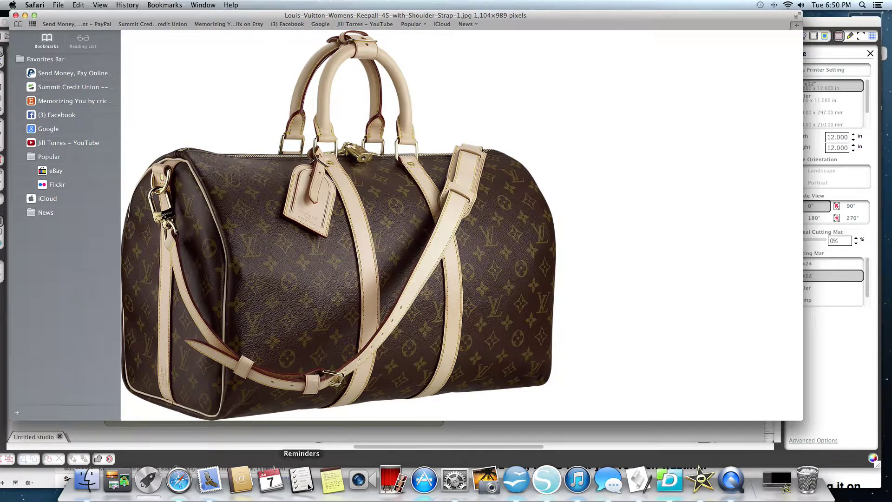
pyautogui.click(541, 480)
# Paste the Keepall bag photo and scale it to about 3.81 in wide near the mat's centre
pyautogui.rightClick(258, 157)
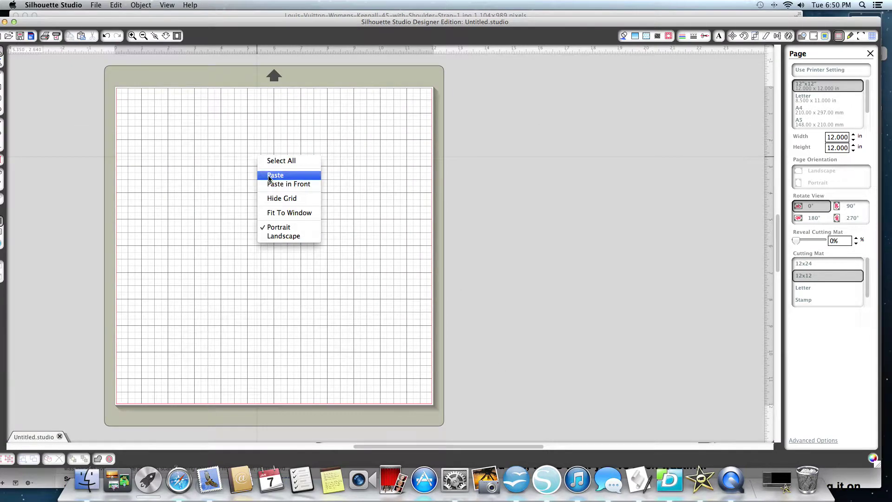
pyautogui.click(268, 177)
pyautogui.click(301, 219)
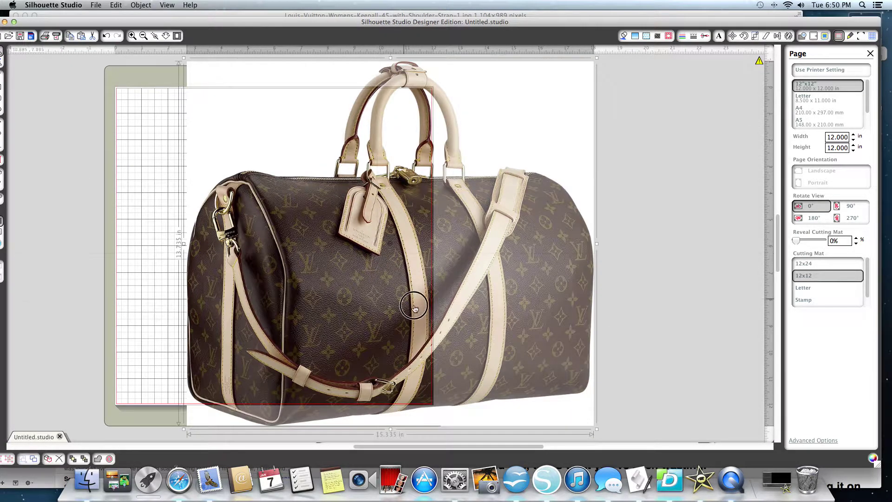
pyautogui.moveTo(498, 364); pyautogui.dragTo(415, 309)
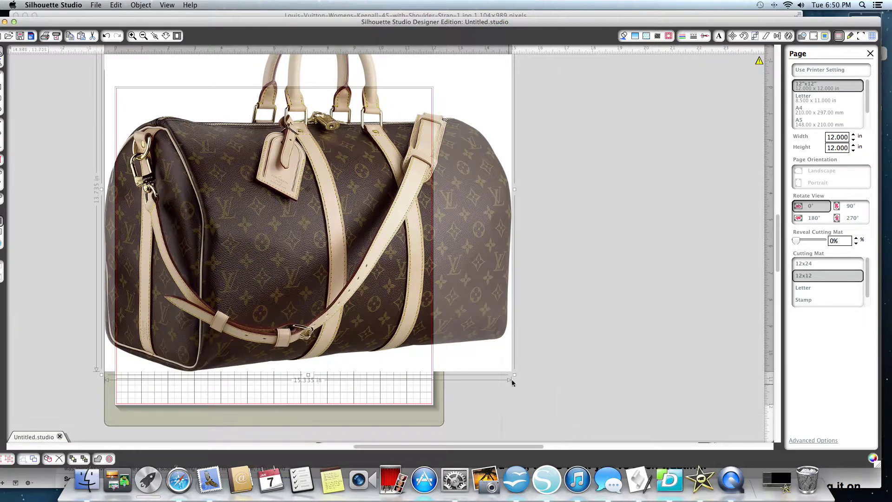
pyautogui.moveTo(511, 377); pyautogui.dragTo(251, 181)
pyautogui.moveTo(269, 116); pyautogui.dragTo(320, 244)
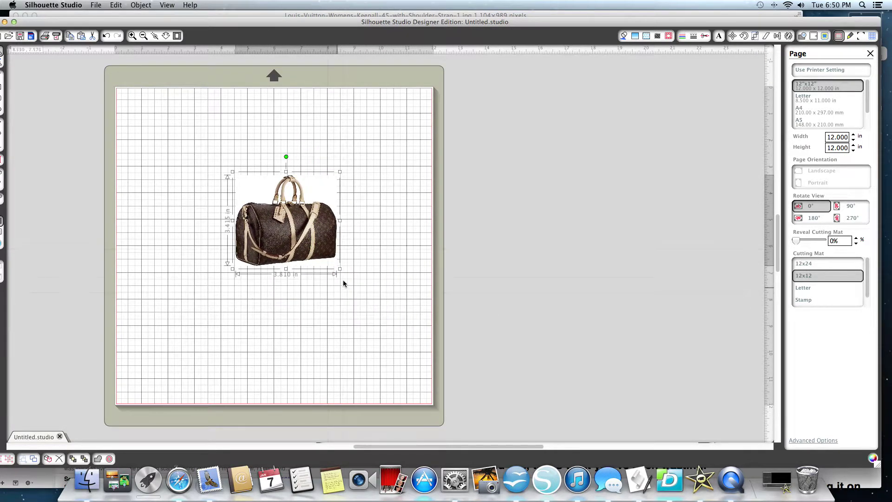
pyautogui.moveTo(319, 258); pyautogui.dragTo(560, 276)
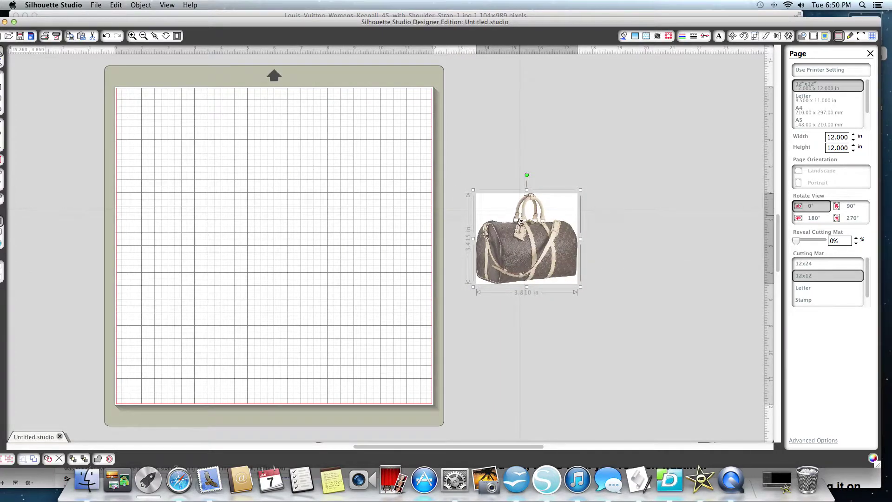
pyautogui.moveTo(522, 246); pyautogui.dragTo(300, 224)
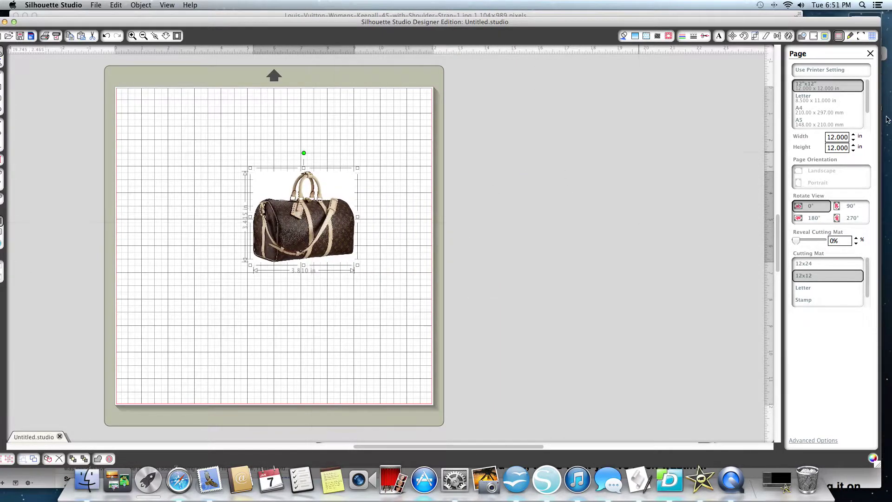
pyautogui.click(824, 38)
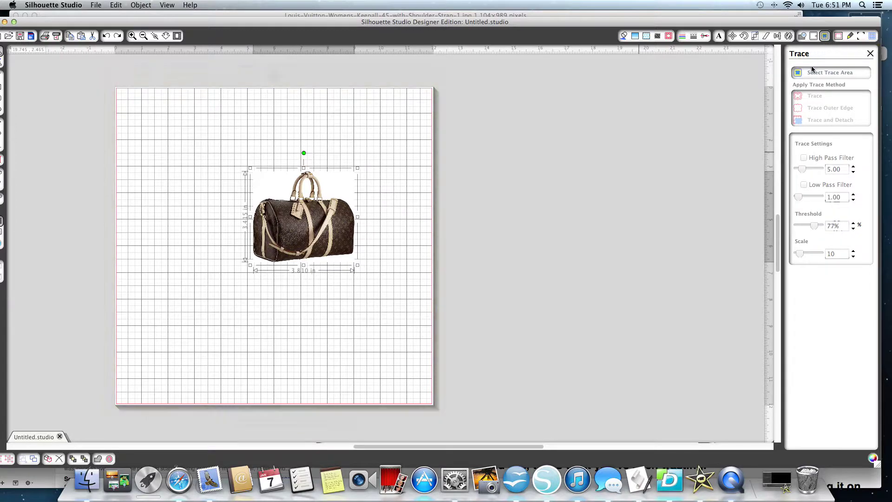
# Mark a trace area around the bag and turn off the High Pass Filter
pyautogui.click(798, 75)
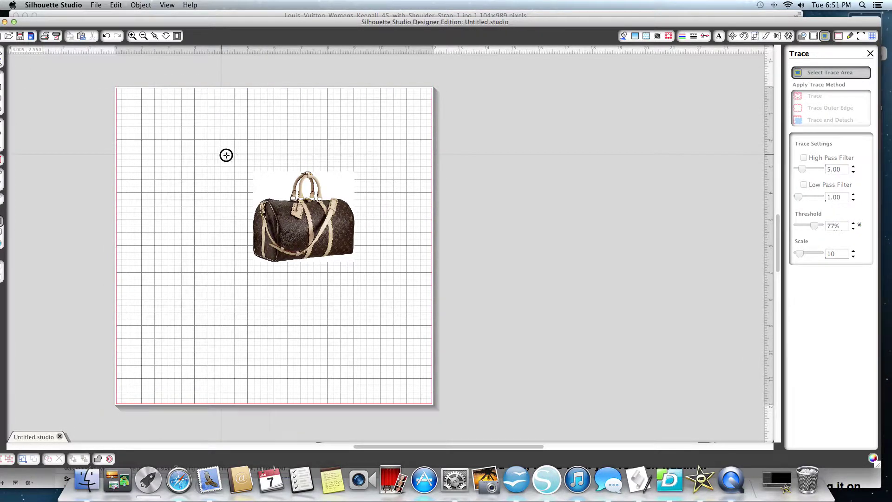
pyautogui.moveTo(221, 155)
pyautogui.mouseDown()
pyautogui.moveTo(376, 201)
pyautogui.moveTo(384, 291)
pyautogui.mouseUp()
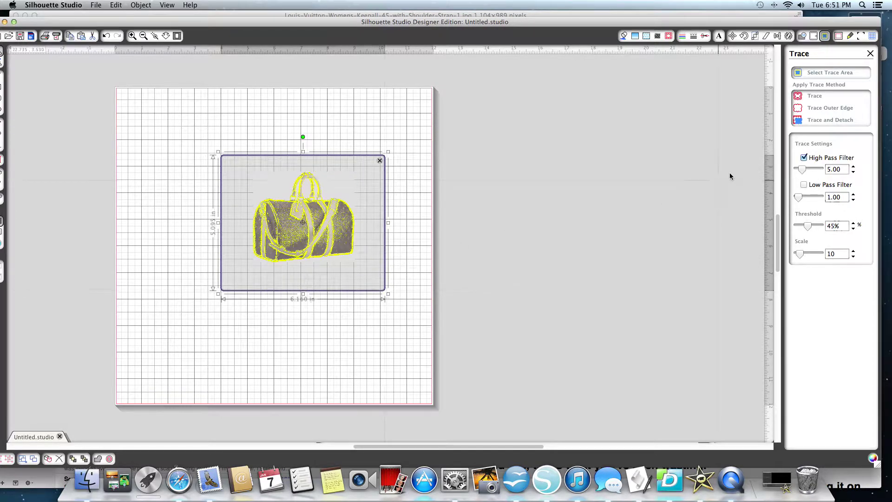
pyautogui.click(803, 158)
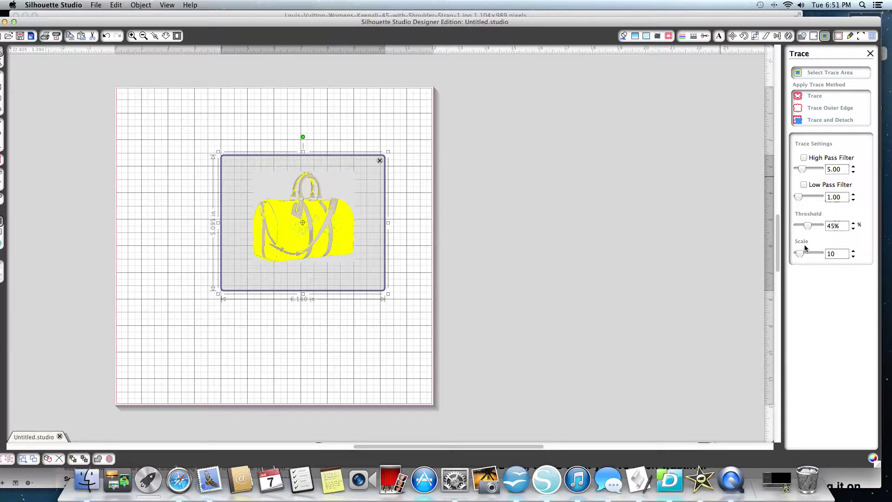
pyautogui.moveTo(805, 227); pyautogui.dragTo(817, 226)
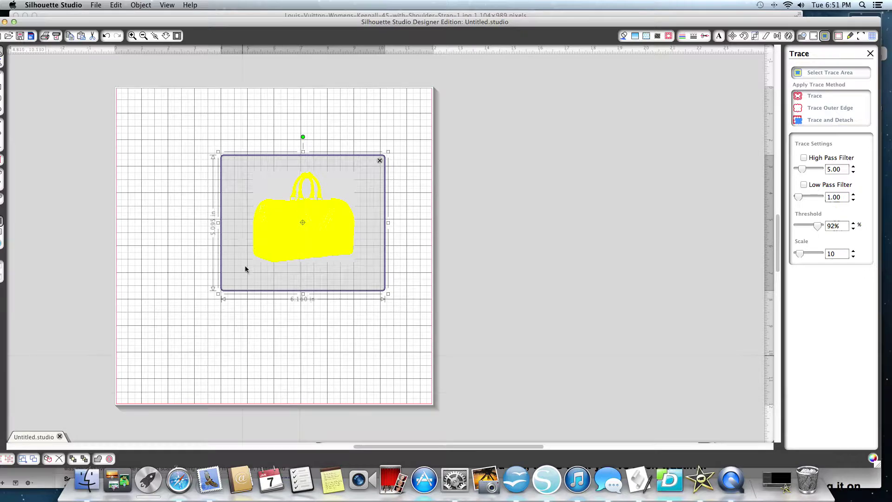
# Raise the trace threshold to 98% and apply the trace to the bag
pyautogui.click(132, 35)
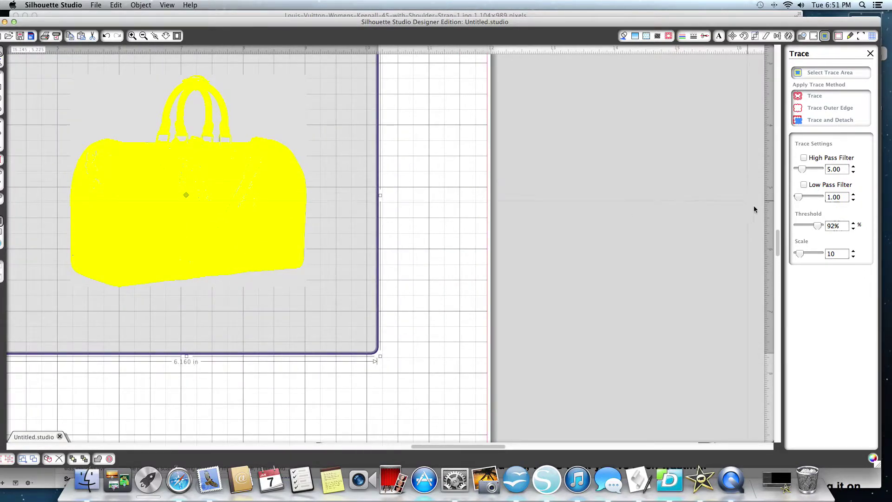
pyautogui.click(853, 223)
pyautogui.click(853, 223)
pyautogui.click(853, 223)
pyautogui.click(853, 223)
pyautogui.click(853, 223)
pyautogui.click(799, 96)
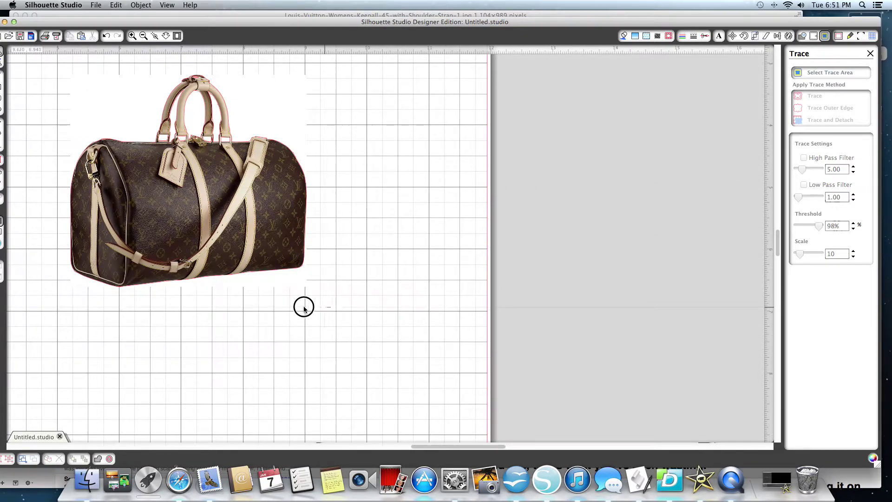
pyautogui.press('super+a')
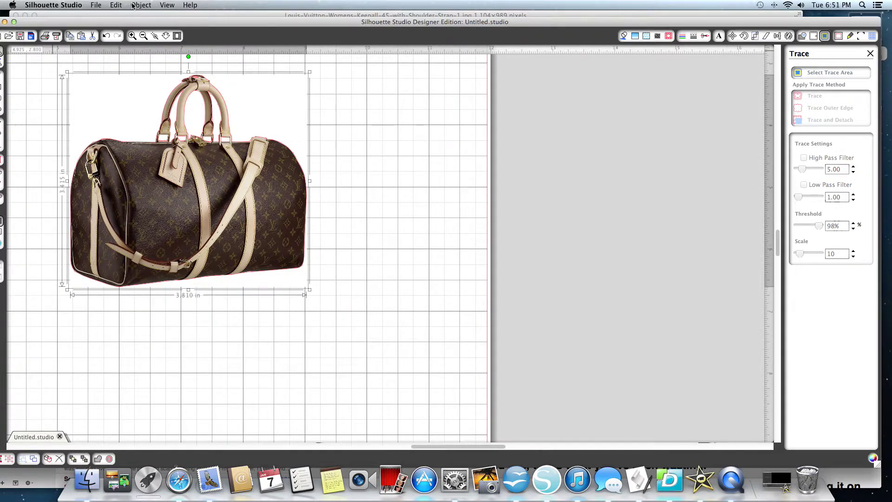
# Crop the bag photo to its traced outline, 3.805 in wide
pyautogui.click(133, 5)
pyautogui.moveTo(149, 73)
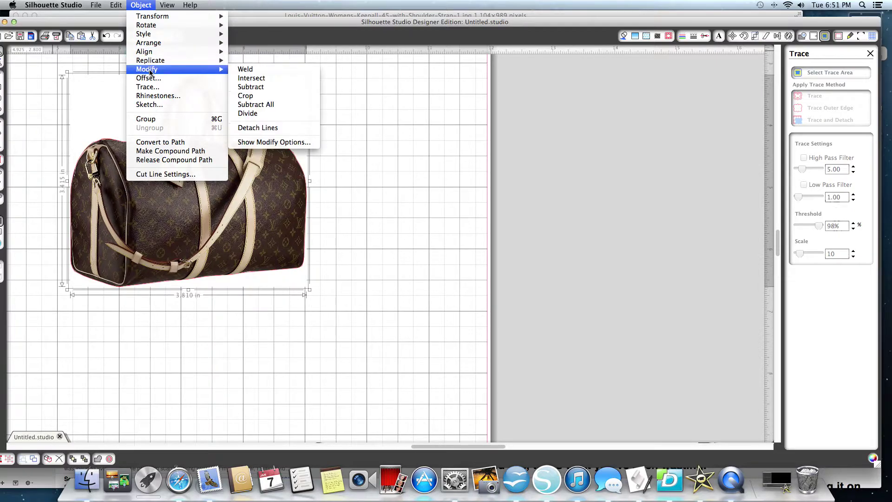
pyautogui.click(246, 95)
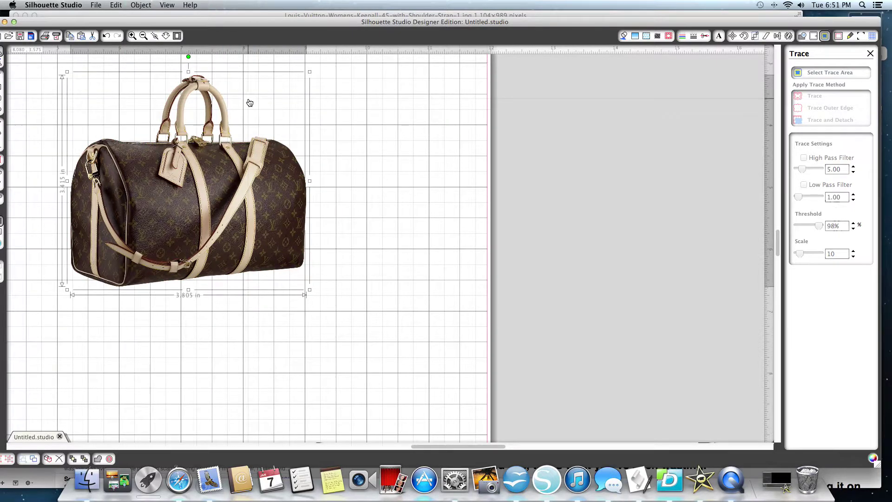
pyautogui.moveTo(230, 205); pyautogui.dragTo(653, 221)
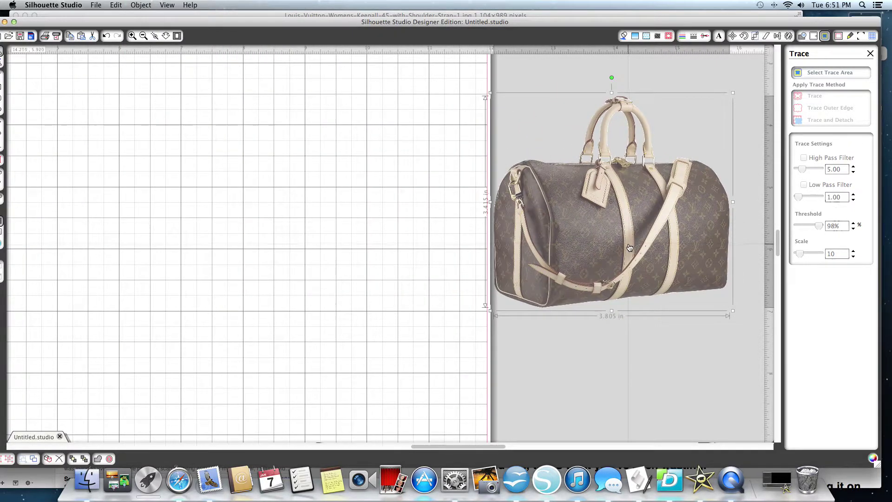
pyautogui.moveTo(621, 201); pyautogui.dragTo(195, 229)
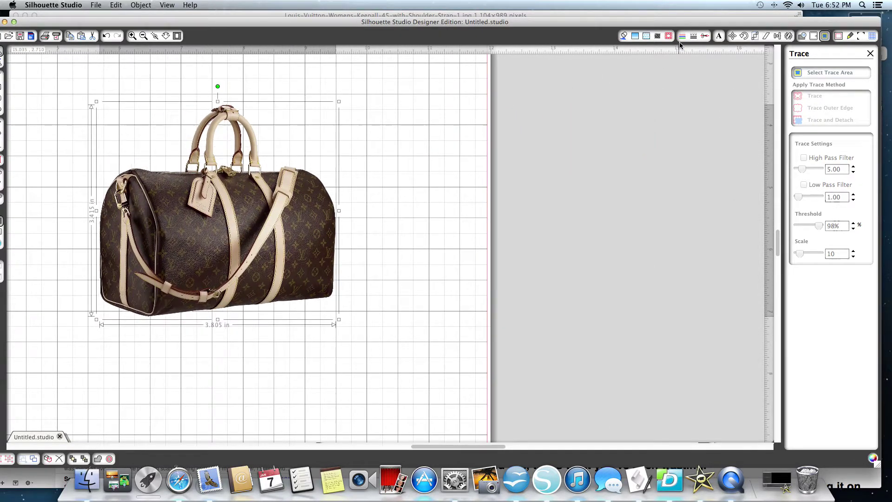
# Set the bag's cut style to Cut Edge
pyautogui.click(705, 37)
pyautogui.click(805, 89)
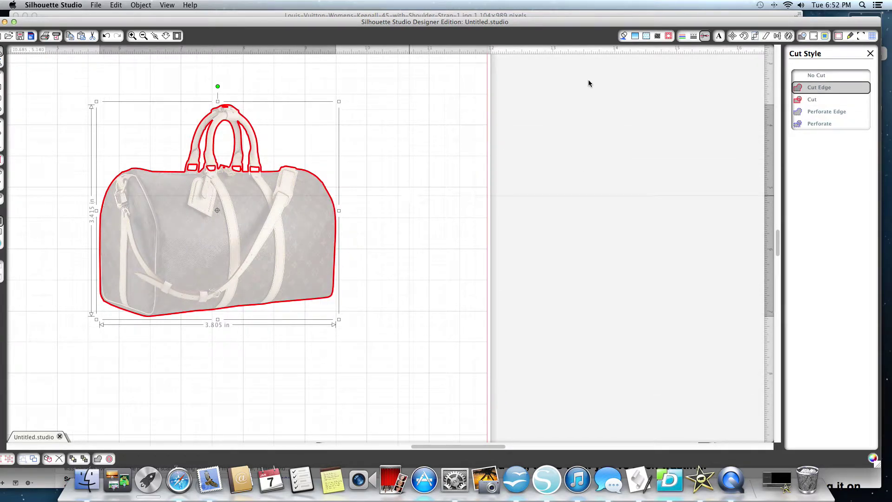
pyautogui.click(870, 53)
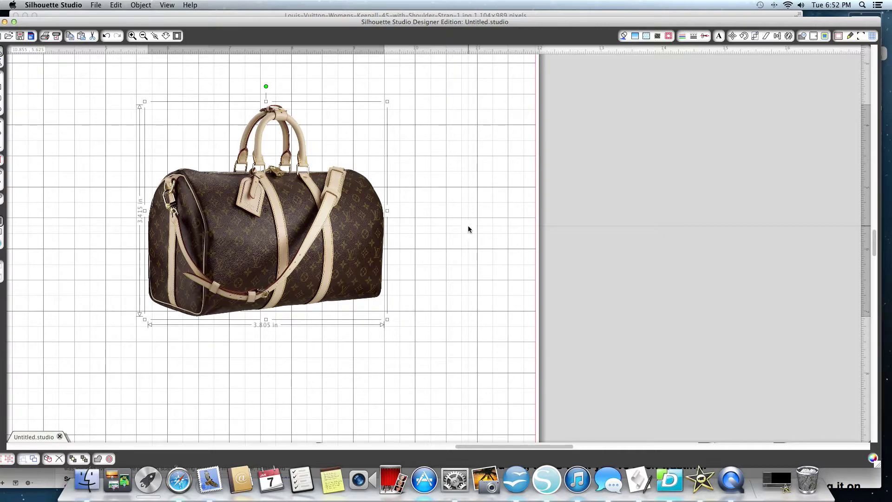
pyautogui.rightClick(306, 226)
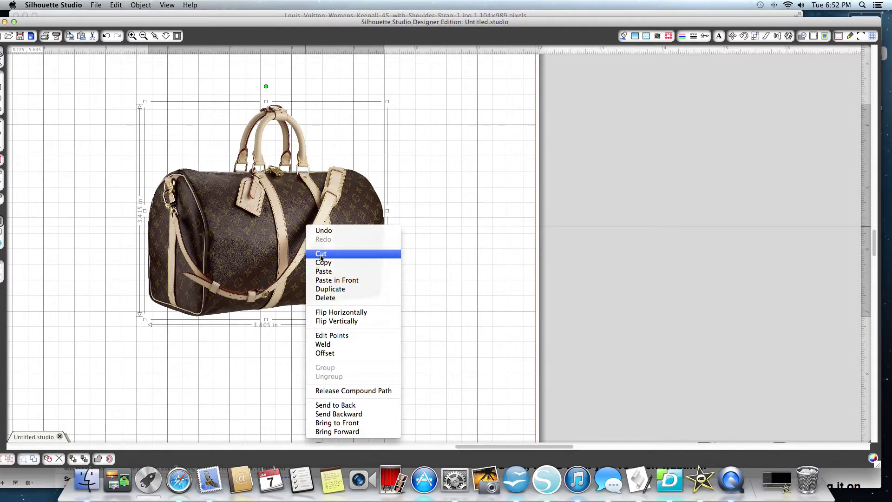
# Cut the bag off the canvas and return Safari to the blank Google search page
pyautogui.click(320, 254)
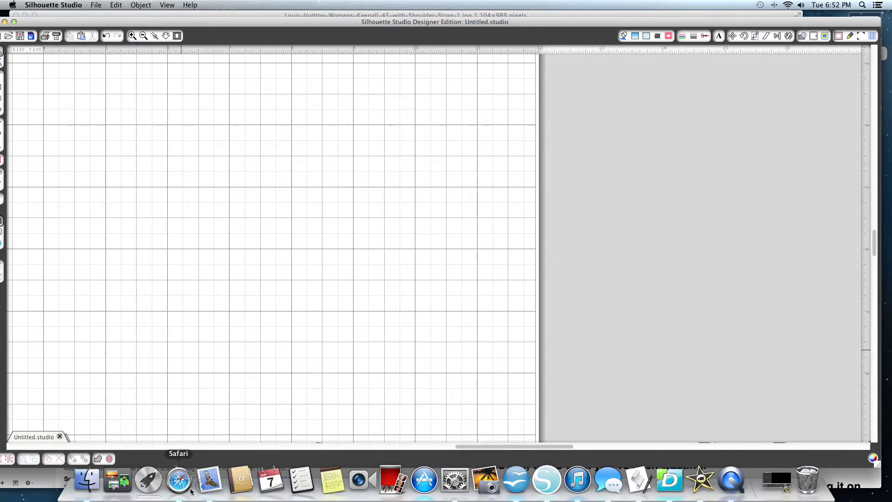
pyautogui.click(180, 483)
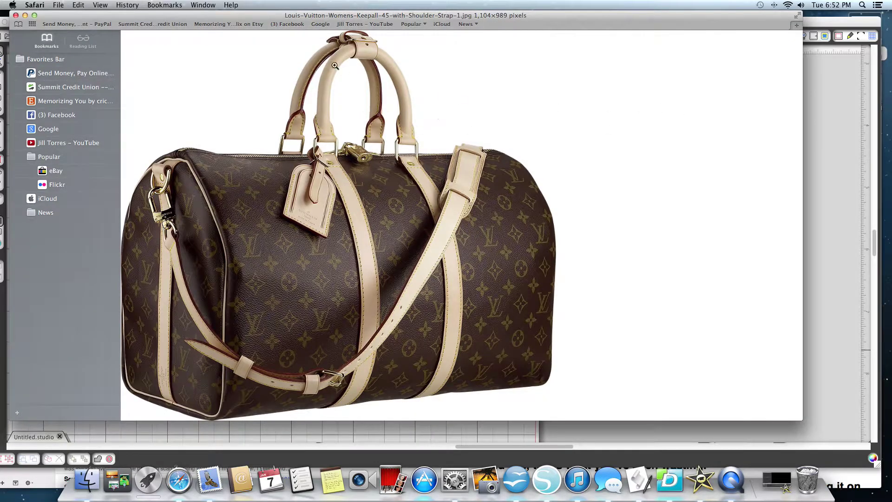
pyautogui.press('super+bracketleft')
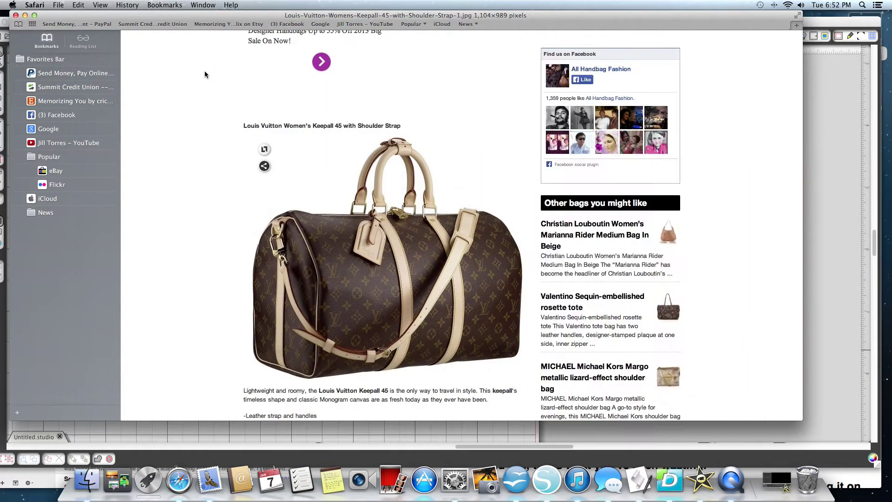
pyautogui.press('super+bracketleft')
pyautogui.press('super+bracketleft')
pyautogui.press('super+bracketleft')
pyautogui.press('super+bracketleft')
pyautogui.press('super+bracketleft')
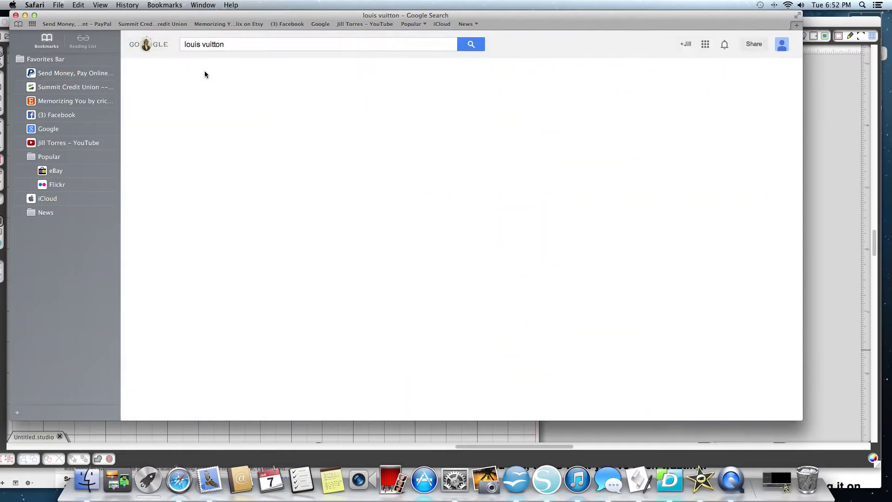
pyautogui.press('super+bracketright')
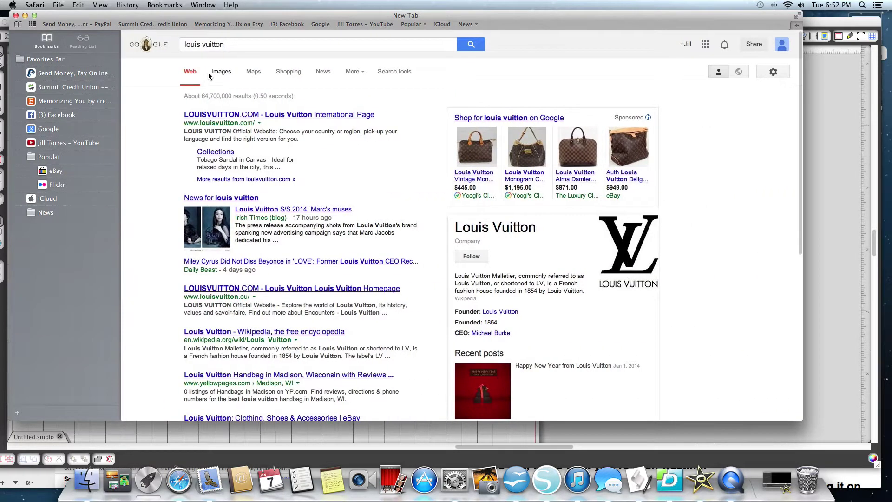
pyautogui.press('super+bracketleft')
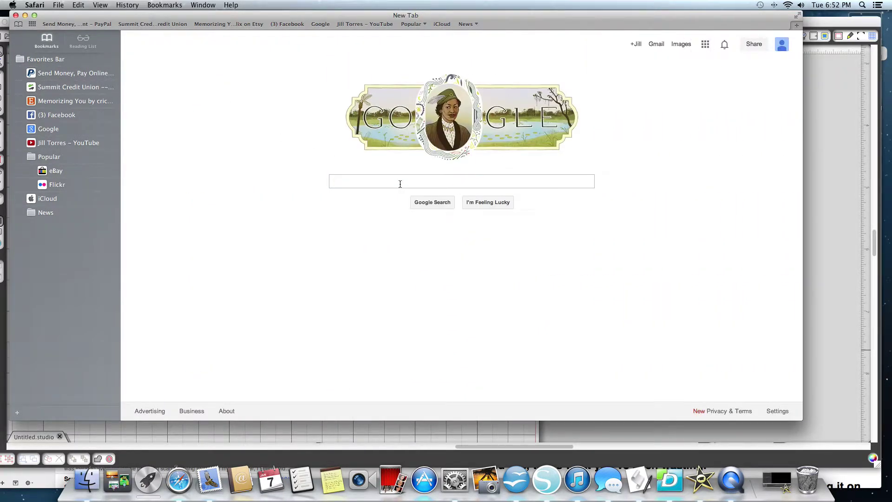
# Search Google for 'Mickey mouse' and switch to the image results
pyautogui.write('Mikc')
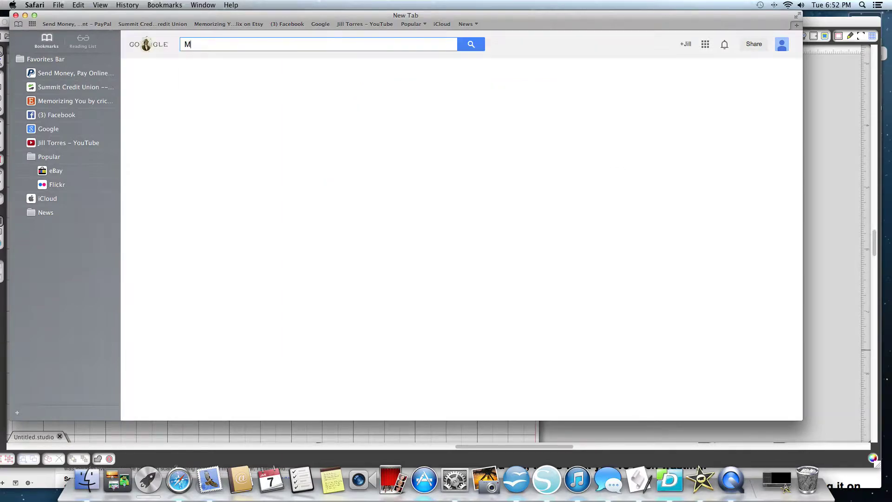
pyautogui.press('BackSpace')
pyautogui.press('BackSpace')
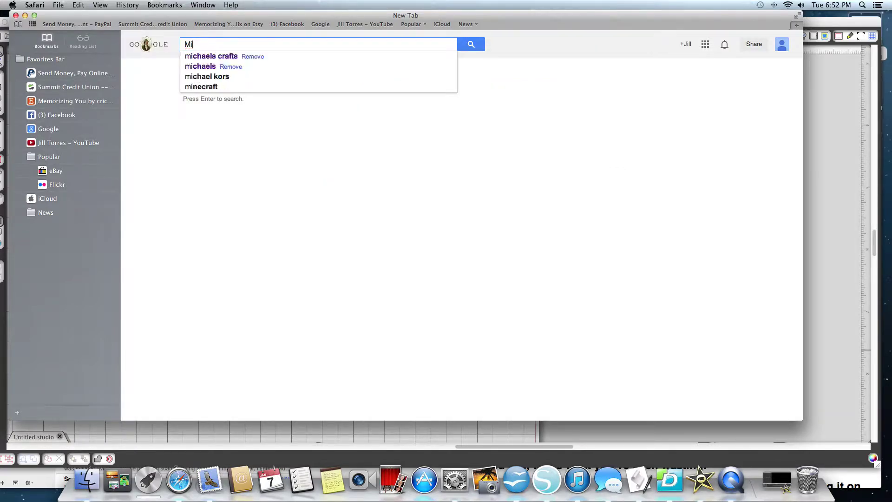
pyautogui.write('ckey mouse')
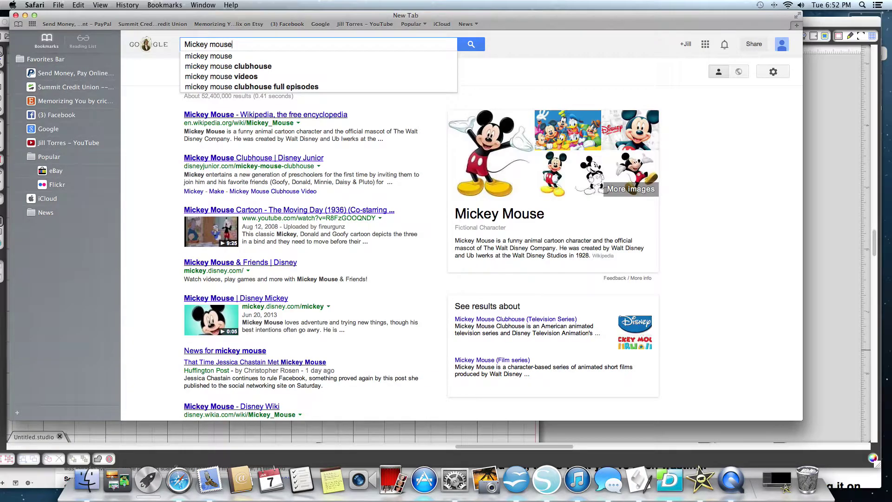
pyautogui.press('Return')
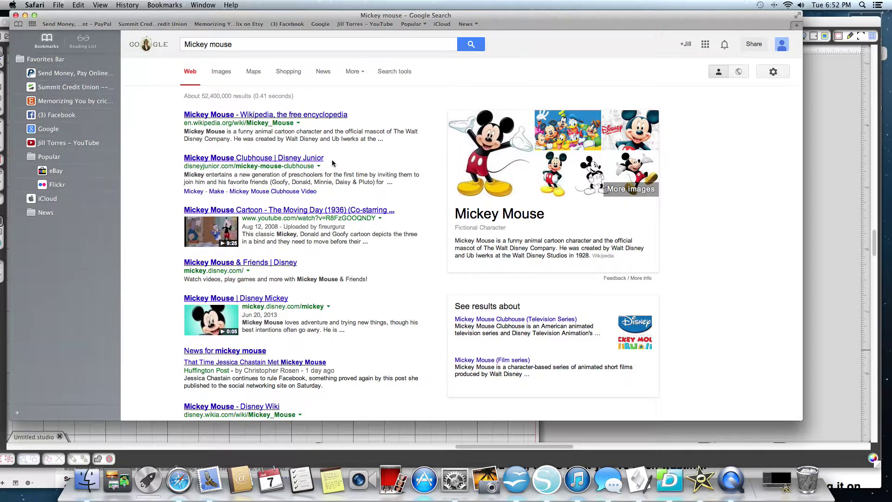
pyautogui.click(221, 71)
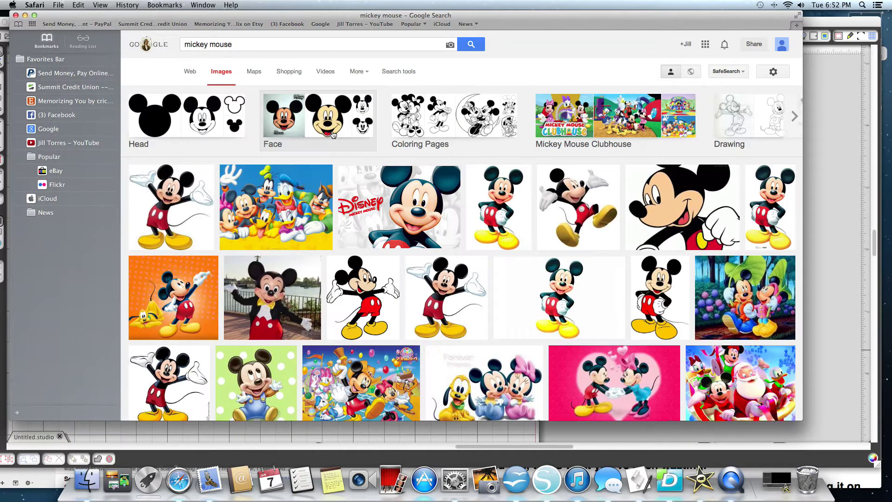
# Browse the Mickey results and preview a Mickey clip-art image
pyautogui.click(440, 316)
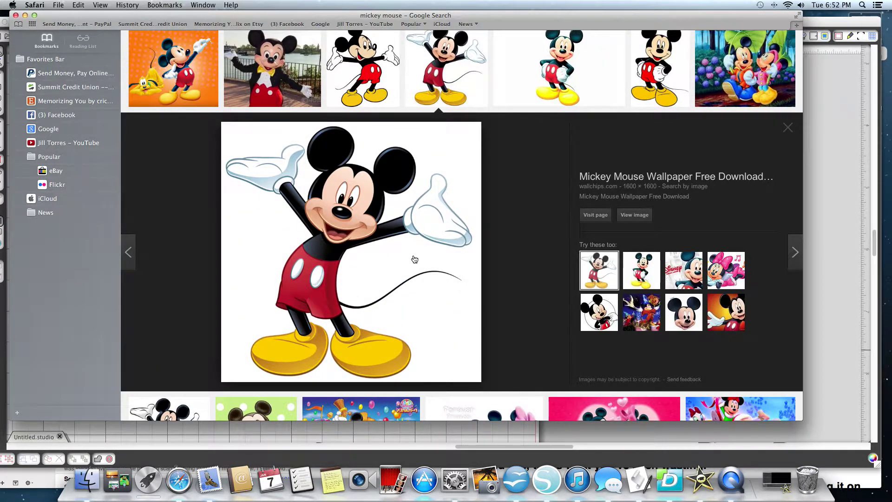
pyautogui.click(787, 127)
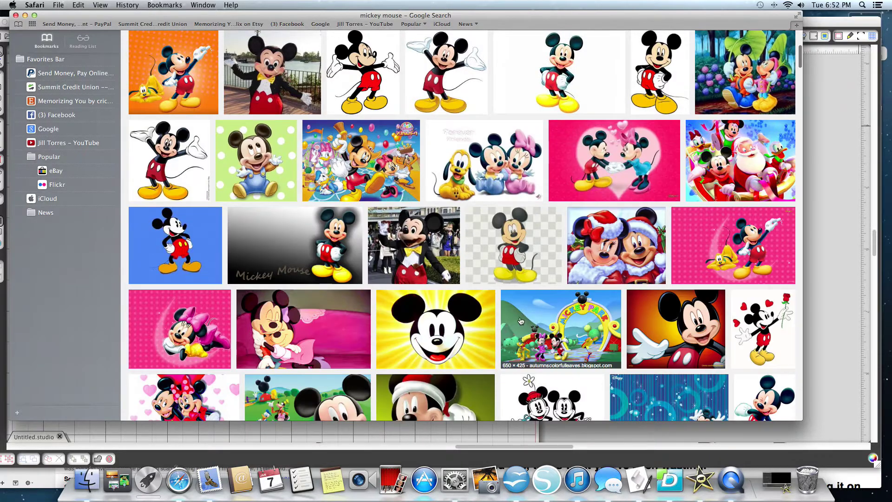
pyautogui.scroll(-3, 518, 321)
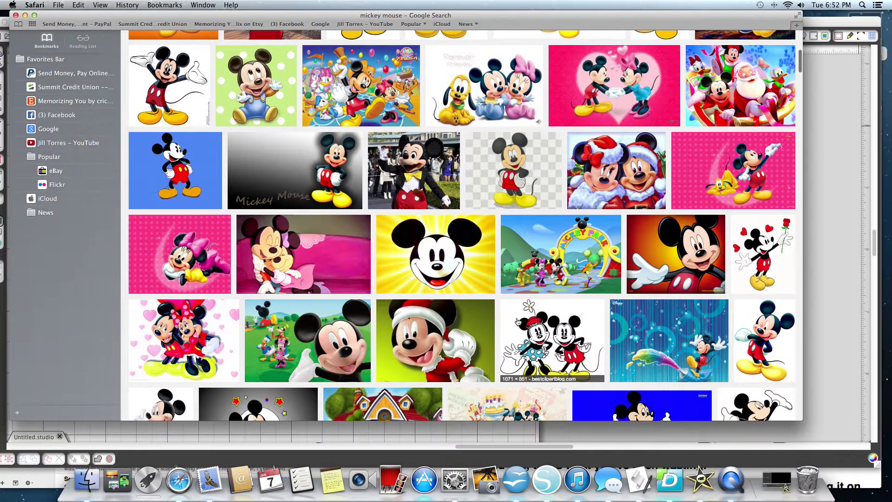
pyautogui.scroll(-6, 517, 320)
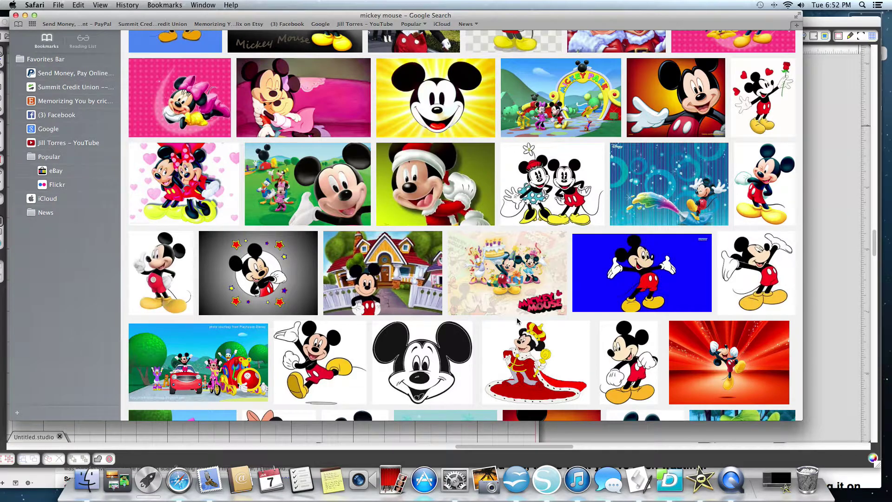
pyautogui.click(759, 288)
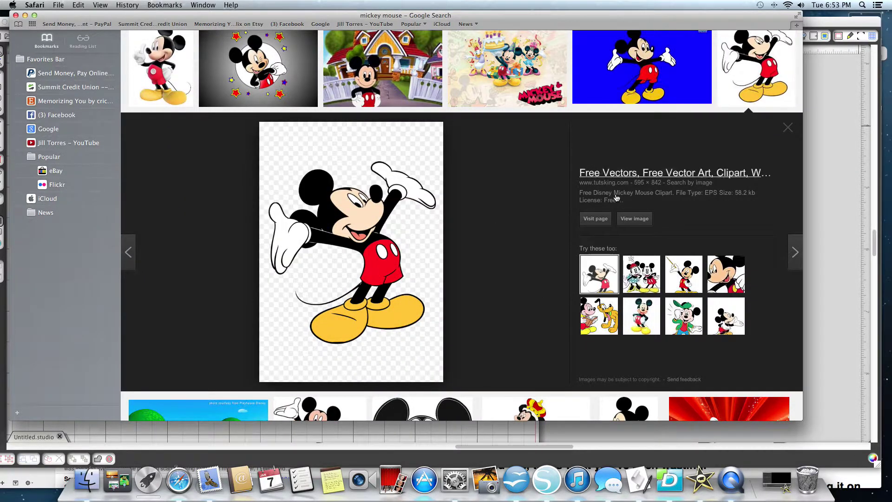
# Open the full-size mickey-mouse-4.gif (595×842) in a new tab and copy it
pyautogui.rightClick(368, 246)
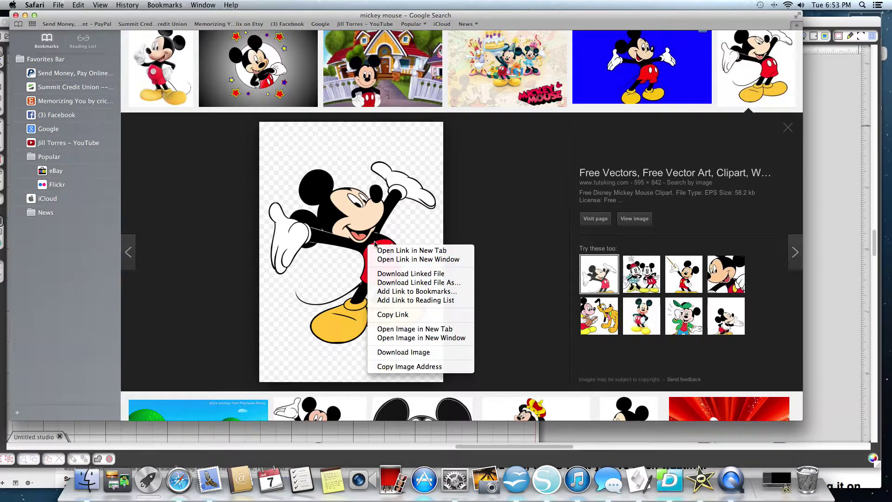
pyautogui.click(408, 328)
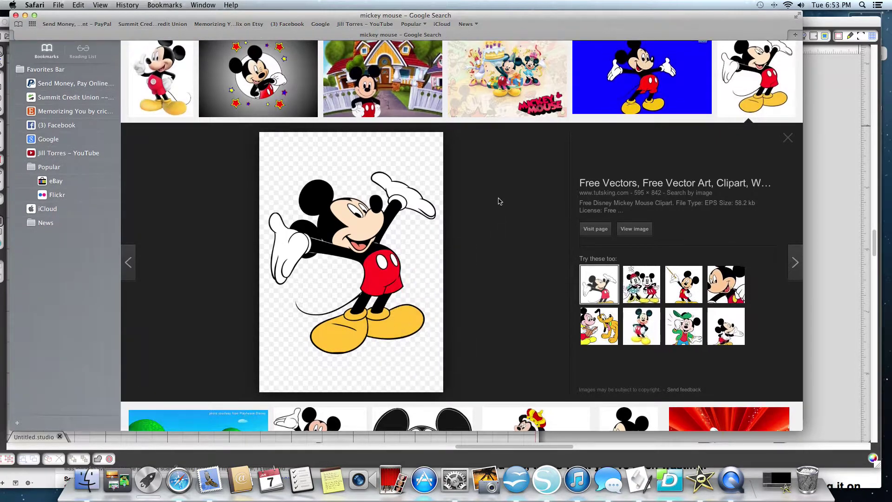
pyautogui.click(607, 35)
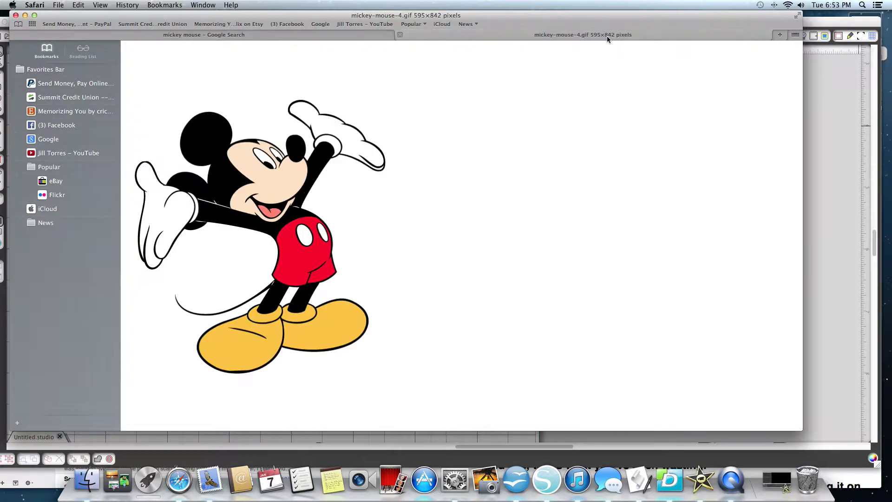
pyautogui.rightClick(310, 229)
pyautogui.click(344, 301)
# Paste the copied Mickey image into Silhouette Studio and shift it right
pyautogui.click(547, 479)
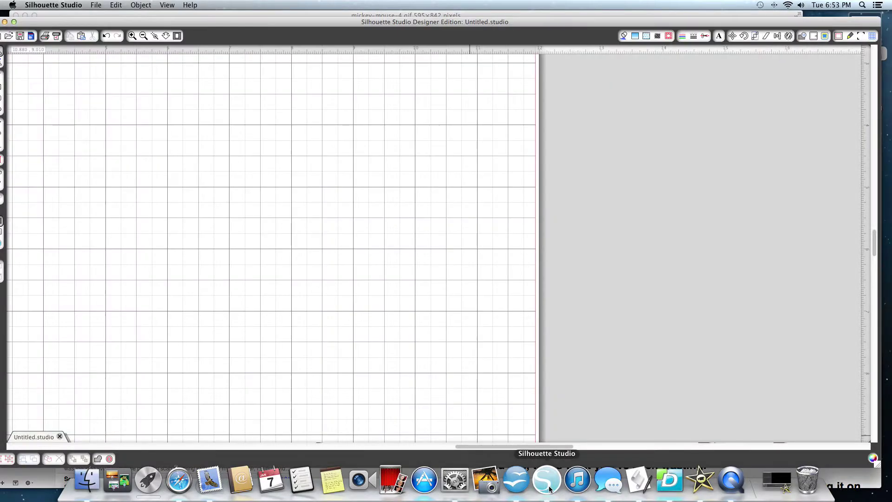
pyautogui.rightClick(154, 194)
pyautogui.click(172, 210)
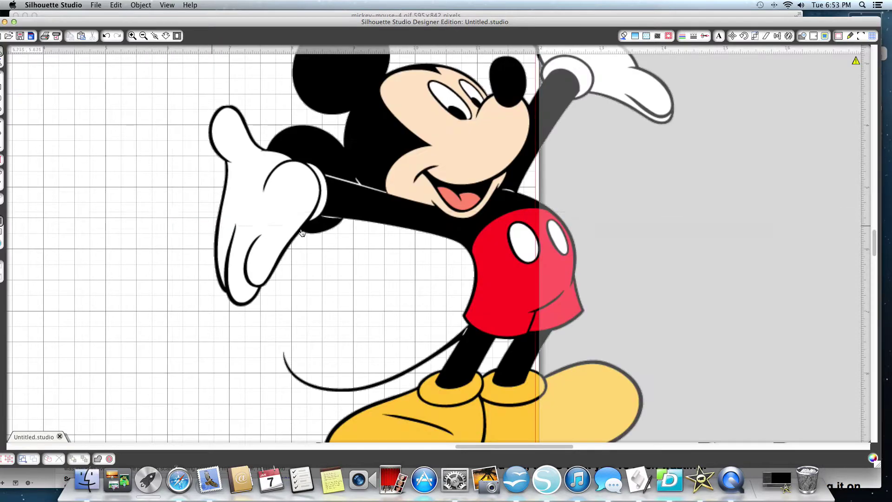
pyautogui.moveTo(398, 190); pyautogui.dragTo(617, 201)
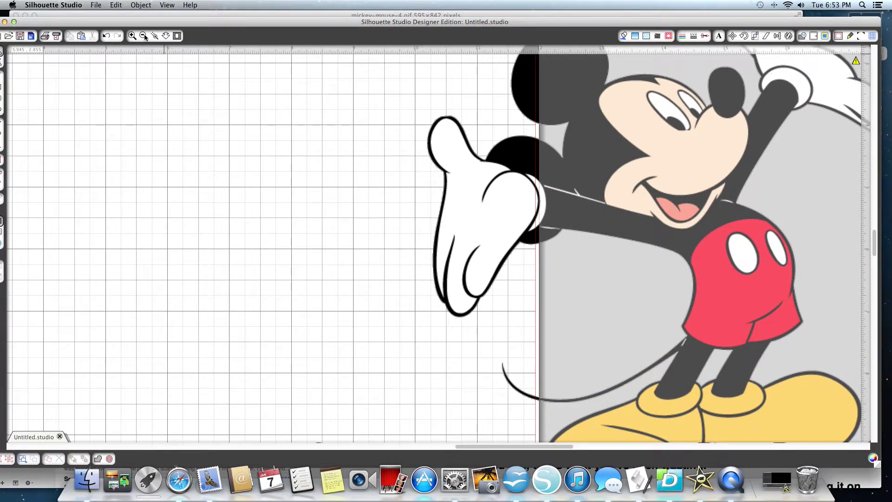
# Zoom out and position the Mickey image beside the blank mat
pyautogui.click(143, 37)
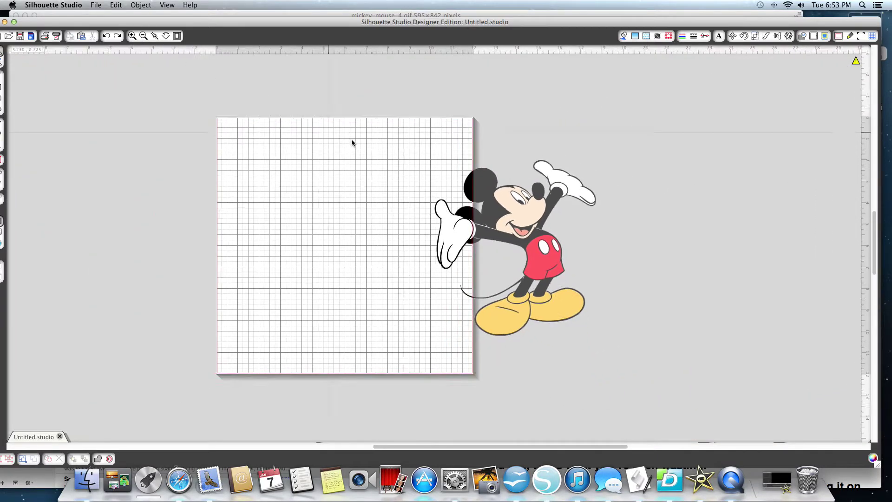
pyautogui.click(143, 37)
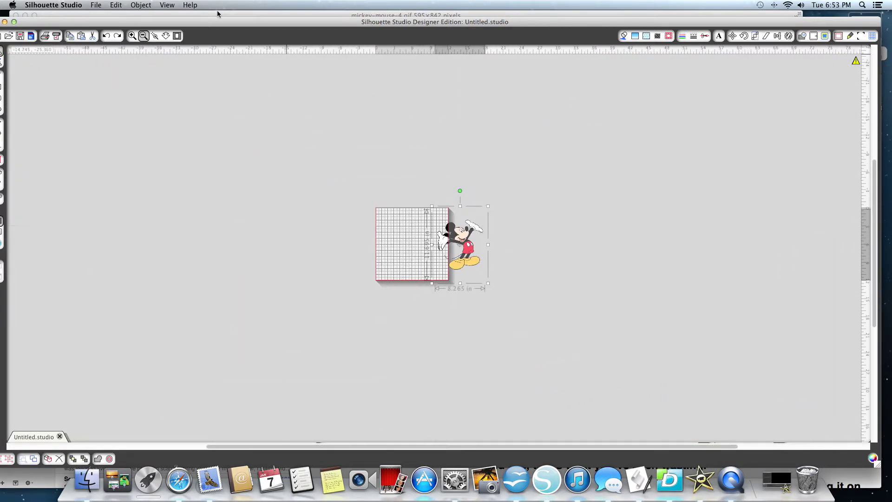
pyautogui.click(142, 36)
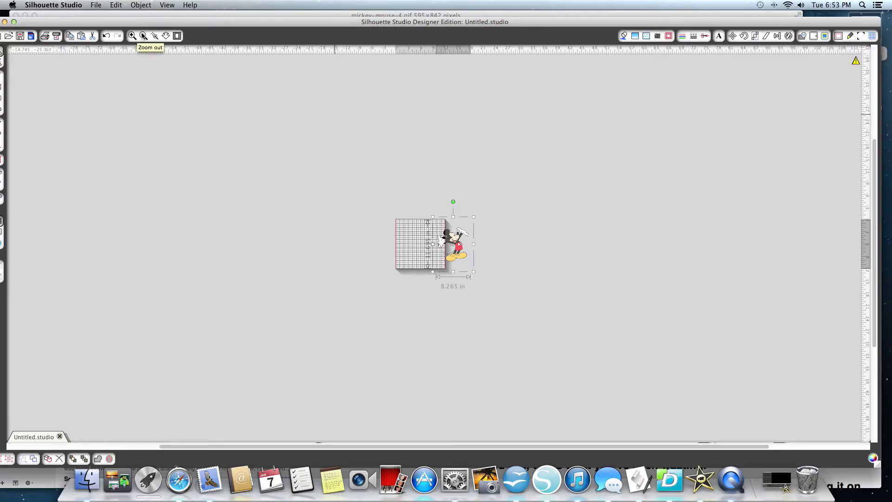
pyautogui.click(143, 36)
pyautogui.click(144, 37)
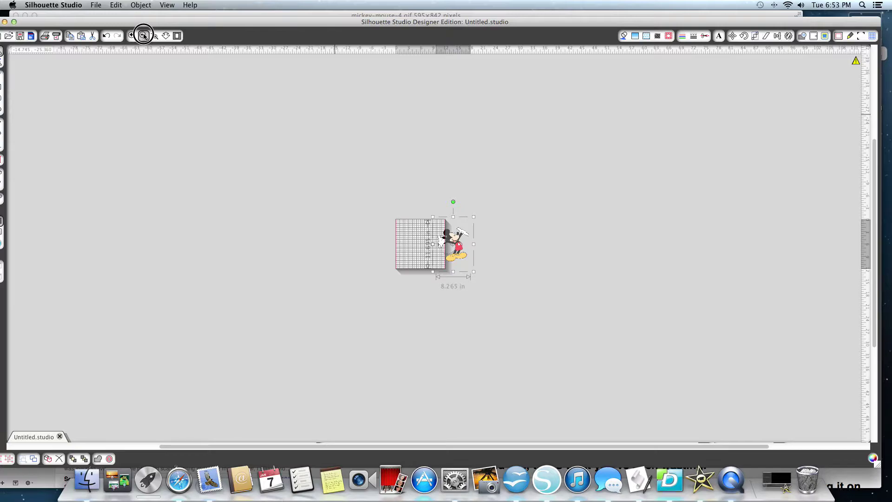
pyautogui.click(401, 241)
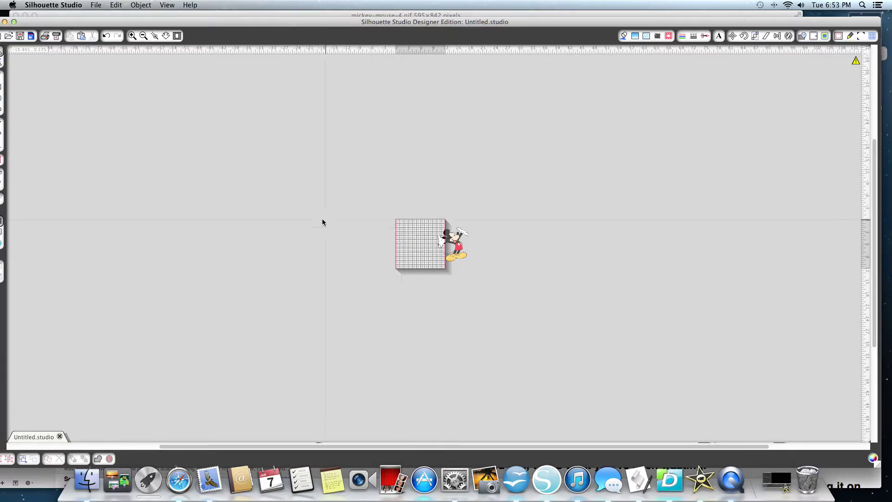
pyautogui.click(132, 36)
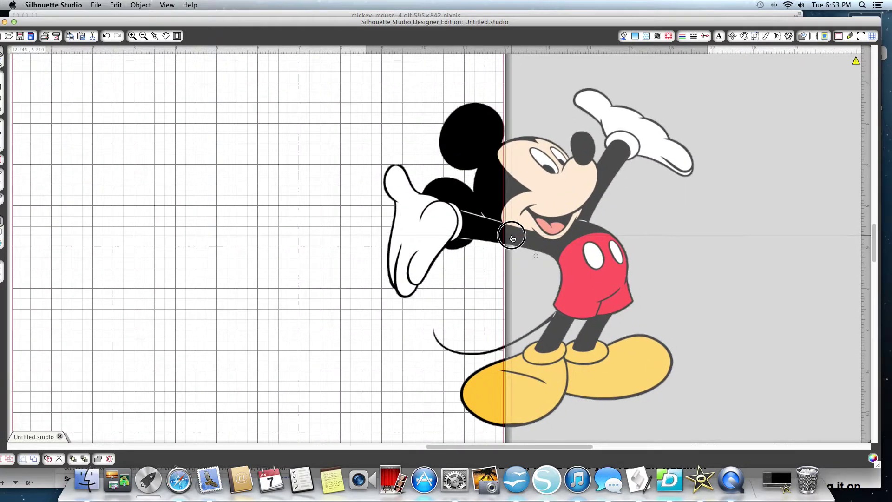
pyautogui.moveTo(512, 238); pyautogui.dragTo(288, 235)
pyautogui.click(142, 36)
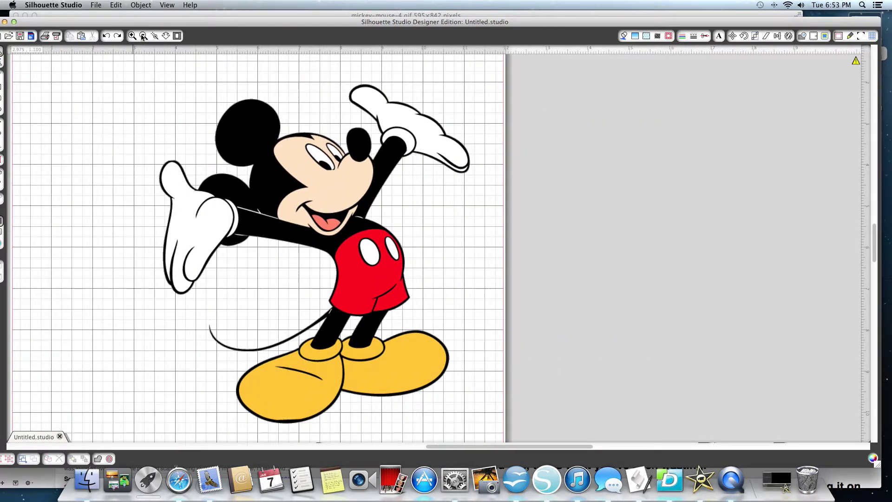
pyautogui.moveTo(345, 198); pyautogui.dragTo(625, 183)
pyautogui.moveTo(678, 235); pyautogui.dragTo(610, 221)
pyautogui.click(704, 35)
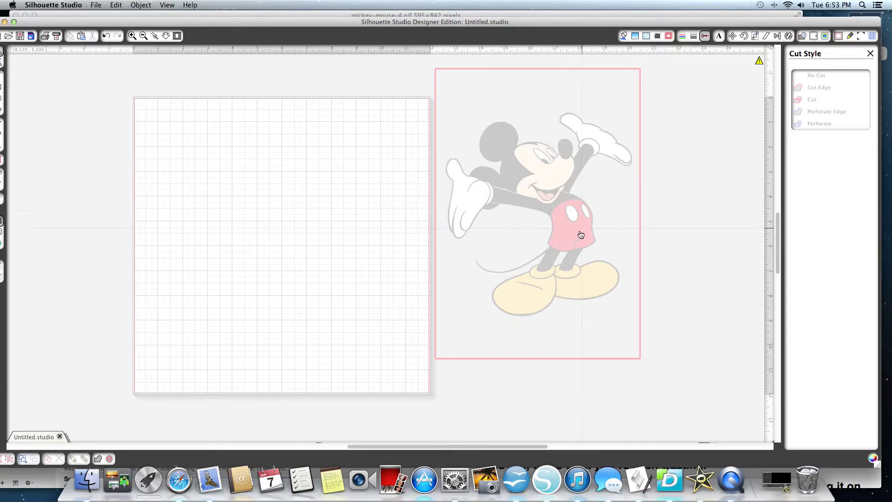
pyautogui.scroll(1, 629, 139)
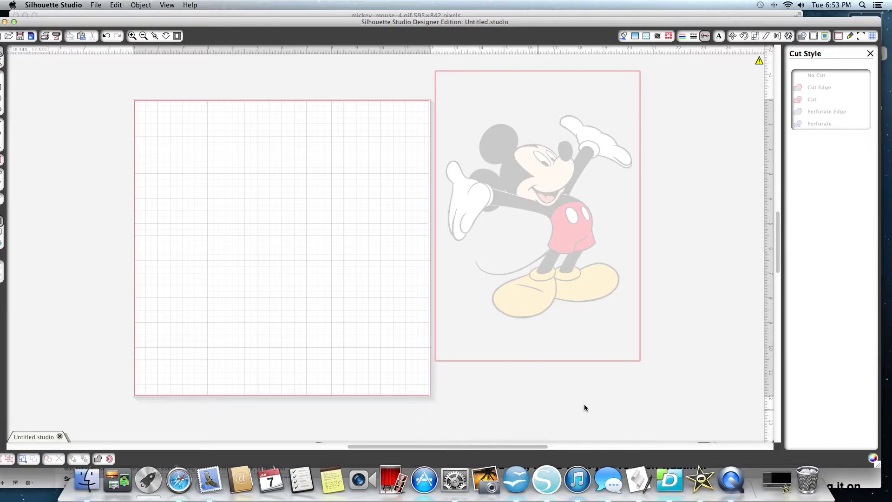
pyautogui.click(871, 54)
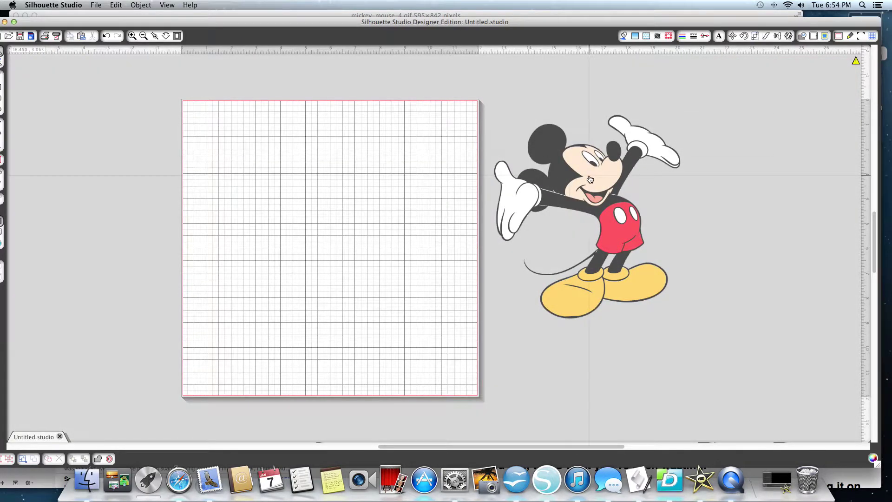
pyautogui.moveTo(590, 179); pyautogui.dragTo(361, 191)
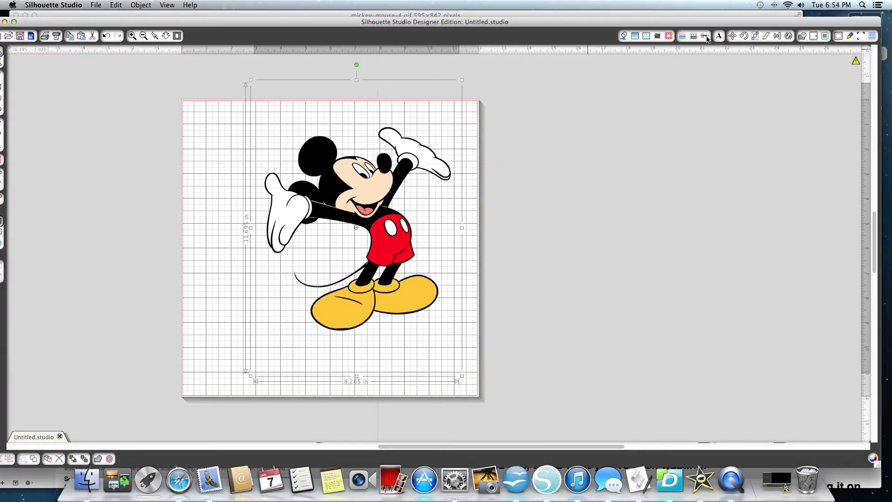
# Mark a trace area around Mickey, turn off the High Pass Filter and raise the threshold
pyautogui.click(824, 36)
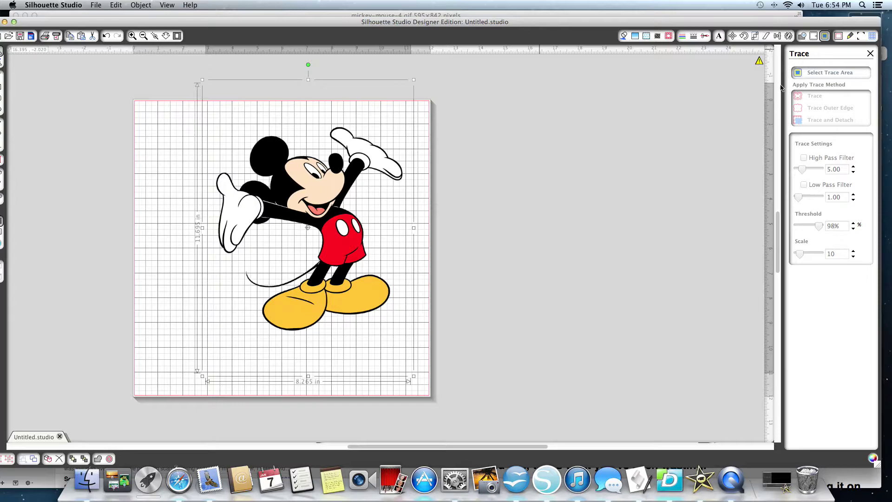
pyautogui.click(798, 73)
pyautogui.moveTo(159, 99)
pyautogui.mouseDown()
pyautogui.moveTo(265, 99)
pyautogui.moveTo(428, 175)
pyautogui.moveTo(447, 373)
pyautogui.mouseUp()
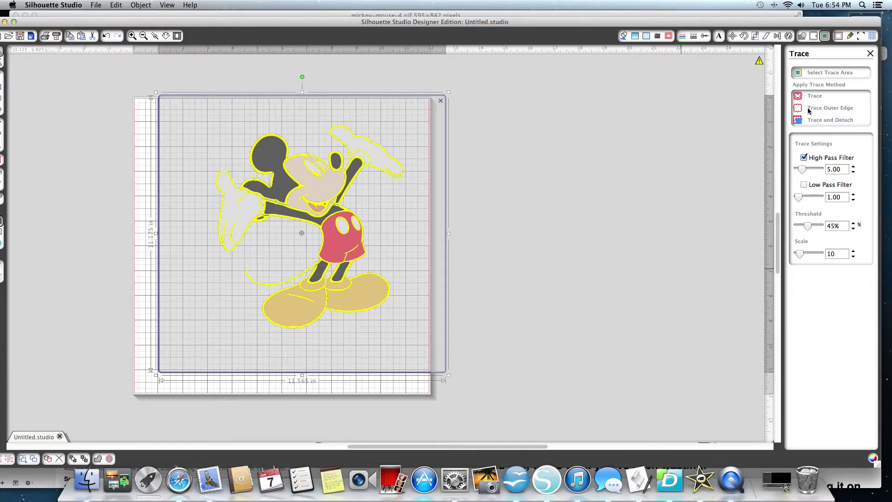
pyautogui.click(805, 158)
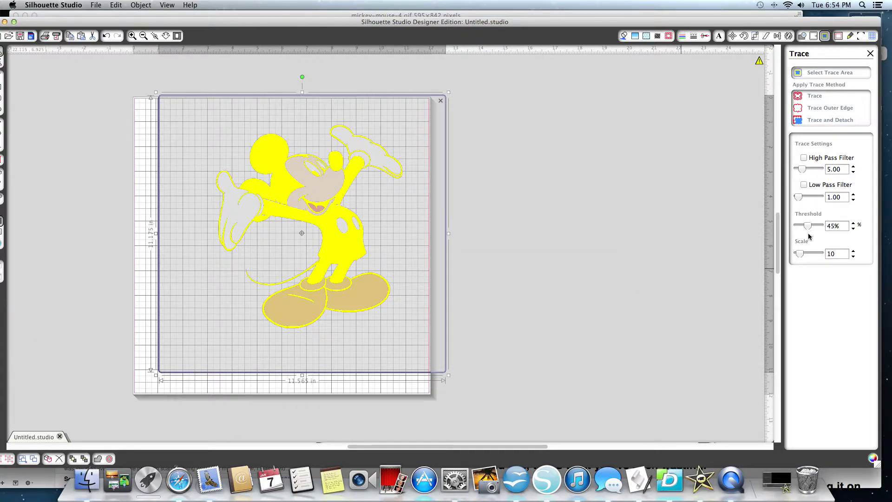
pyautogui.moveTo(808, 226); pyautogui.dragTo(817, 227)
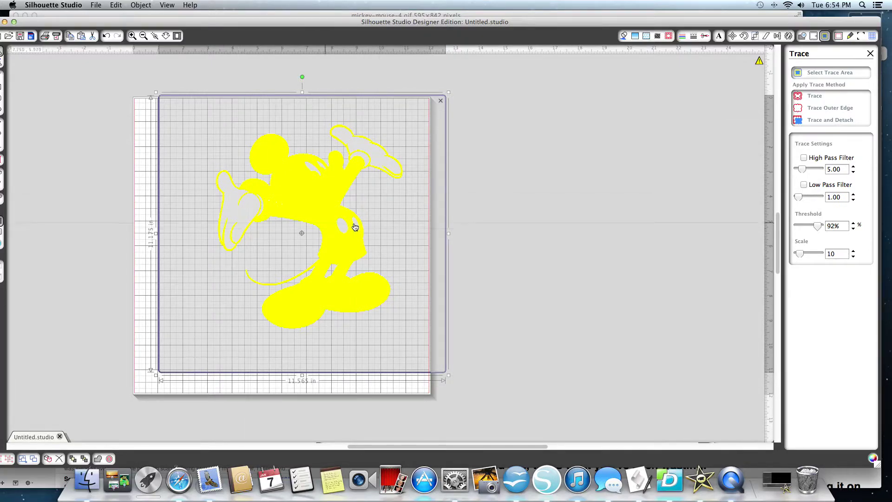
# Trace only Mickey's outer edge, then select the image
pyautogui.click(799, 108)
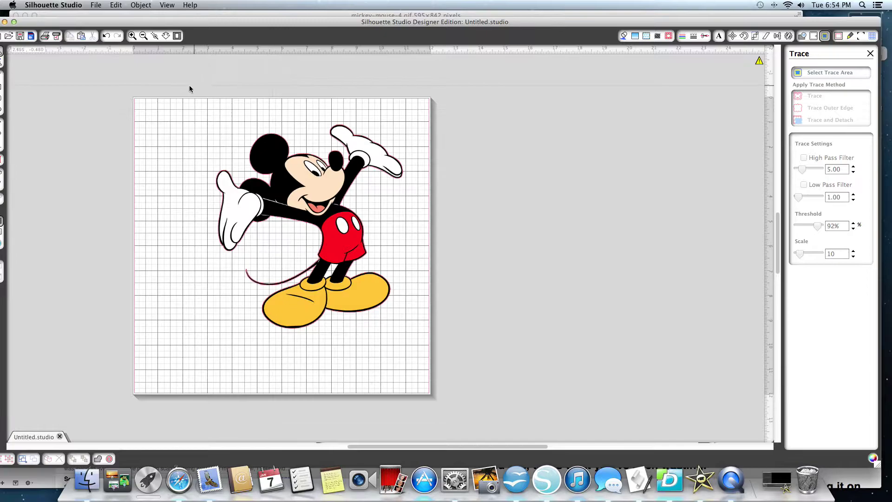
pyautogui.moveTo(188, 86); pyautogui.dragTo(421, 325)
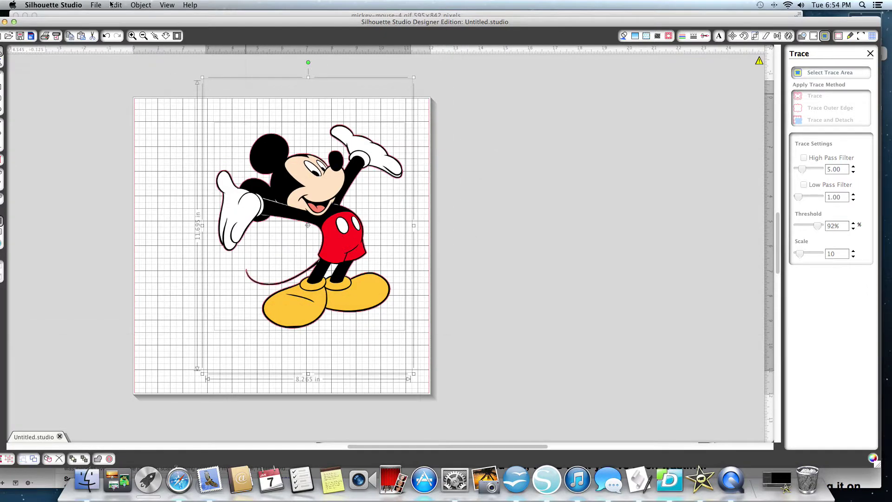
pyautogui.click(142, 7)
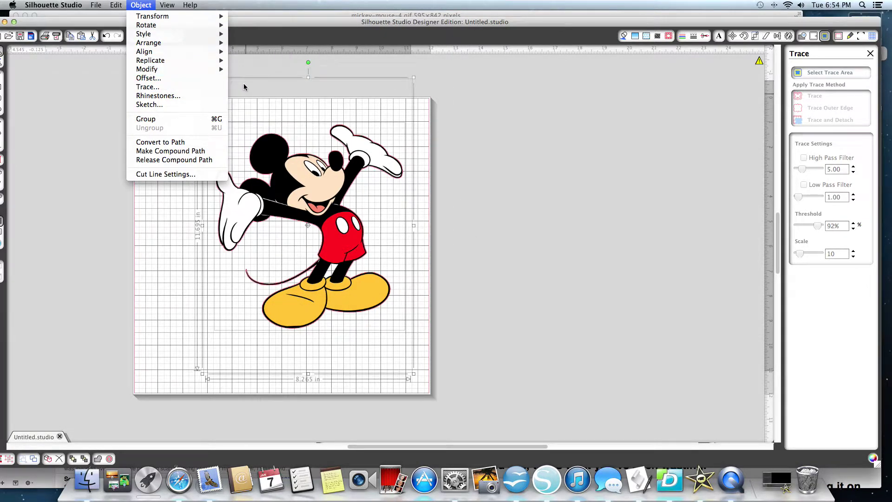
# Crop the Mickey image with Object > Modify > Crop and move it off the mat
pyautogui.moveTo(153, 69)
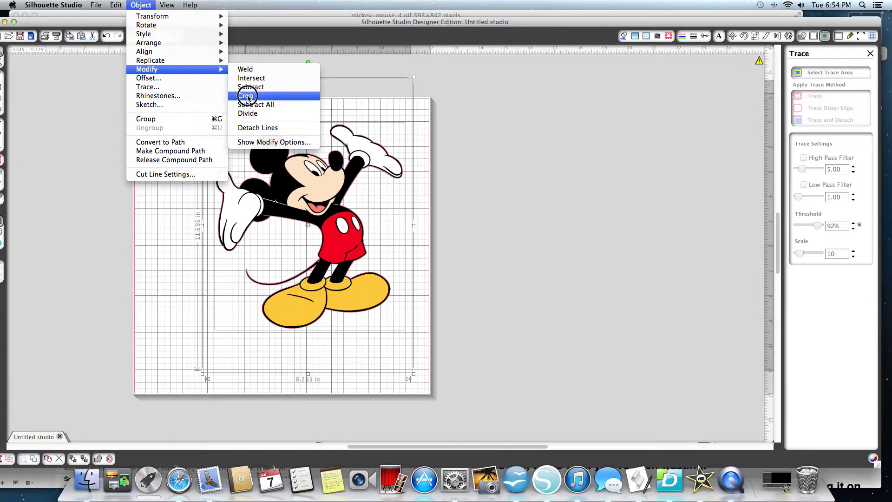
pyautogui.click(248, 96)
pyautogui.moveTo(321, 208); pyautogui.dragTo(542, 192)
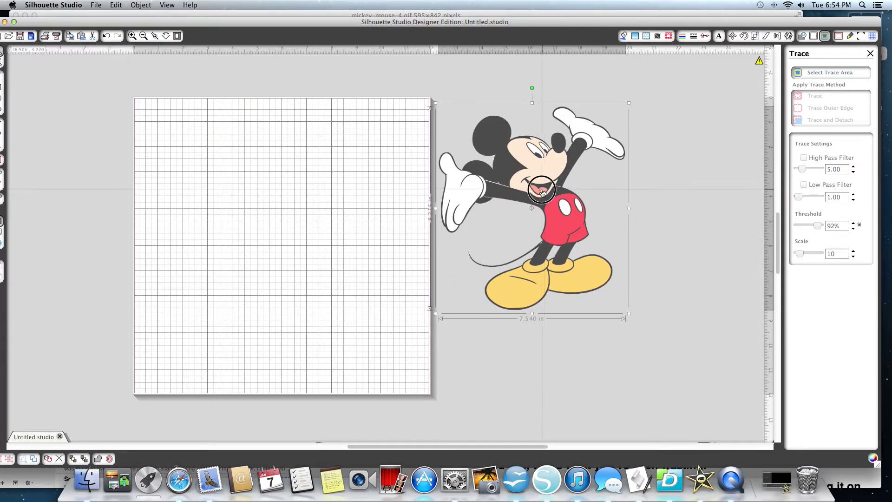
# Set the image's cut style to Cut Edge and move Mickey back onto the cutting mat
pyautogui.click(704, 36)
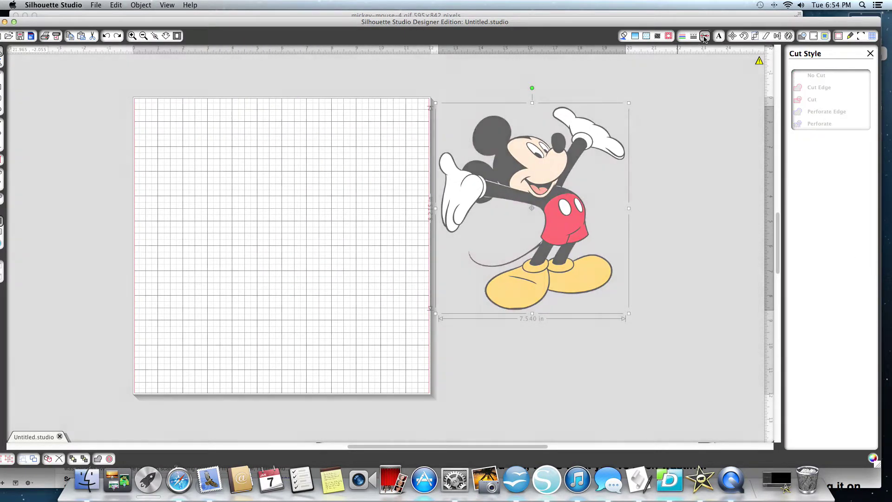
pyautogui.click(807, 89)
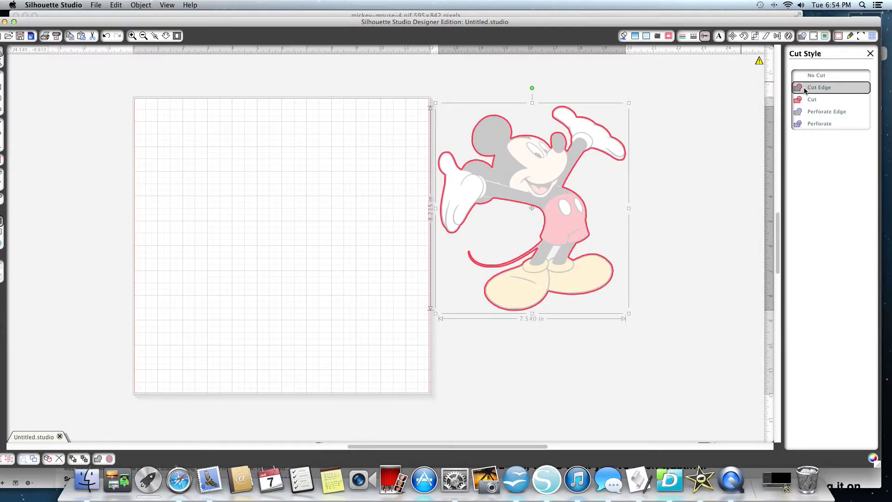
pyautogui.moveTo(572, 231); pyautogui.dragTo(603, 219)
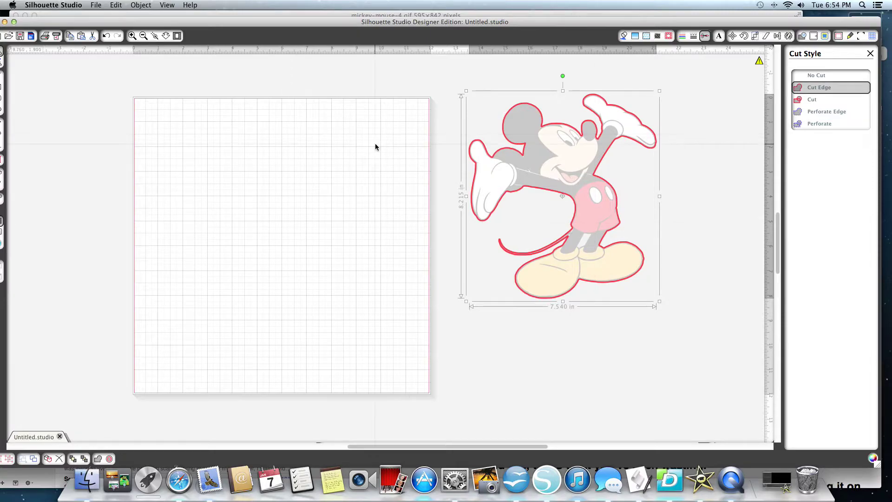
pyautogui.hscroll(-1, 375, 147)
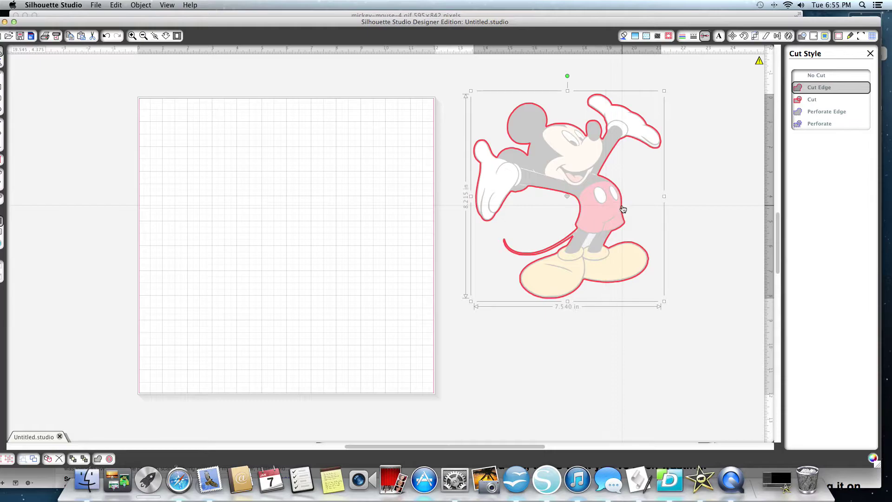
pyautogui.moveTo(598, 215); pyautogui.dragTo(342, 228)
pyautogui.click(512, 224)
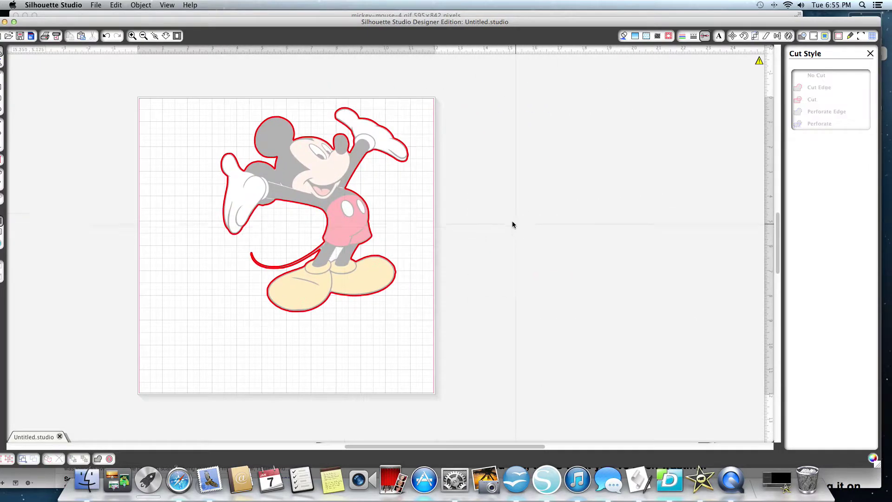
# Return to colour view, then draw and discard a trial trace area across Mickey's face
pyautogui.click(868, 54)
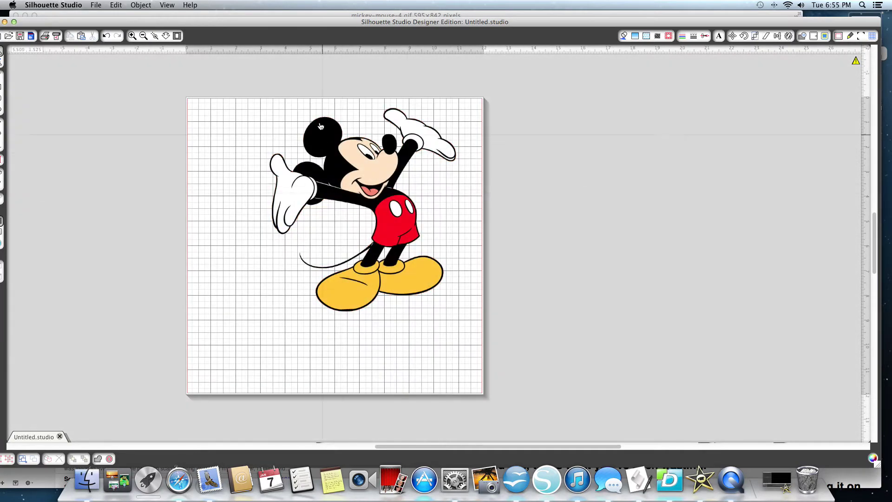
pyautogui.click(208, 95)
pyautogui.moveTo(208, 95); pyautogui.dragTo(498, 235)
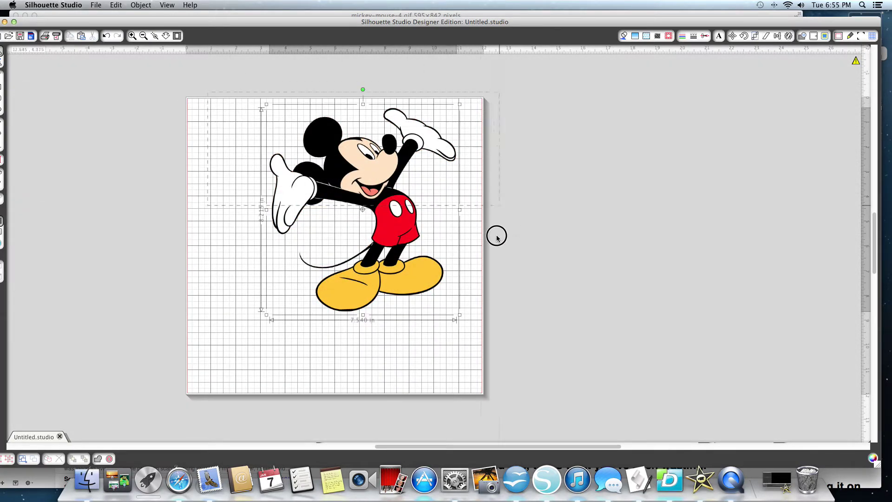
pyautogui.click(824, 36)
pyautogui.click(797, 73)
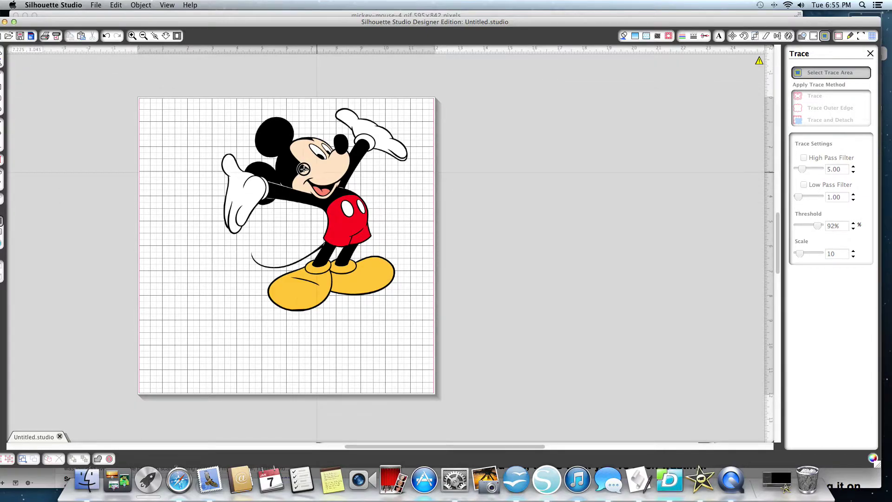
pyautogui.moveTo(303, 169)
pyautogui.mouseDown()
pyautogui.moveTo(137, 141)
pyautogui.moveTo(256, 149)
pyautogui.mouseUp()
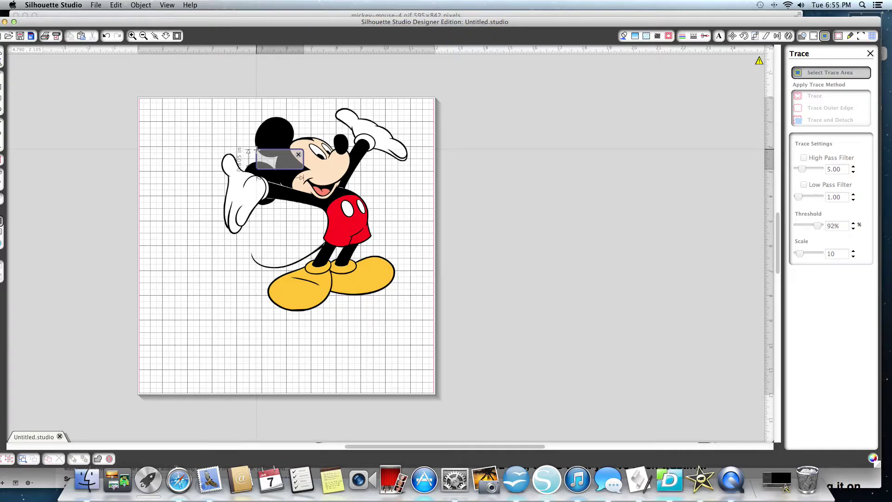
pyautogui.moveTo(303, 169); pyautogui.dragTo(487, 192)
pyautogui.click(479, 174)
pyautogui.click(640, 155)
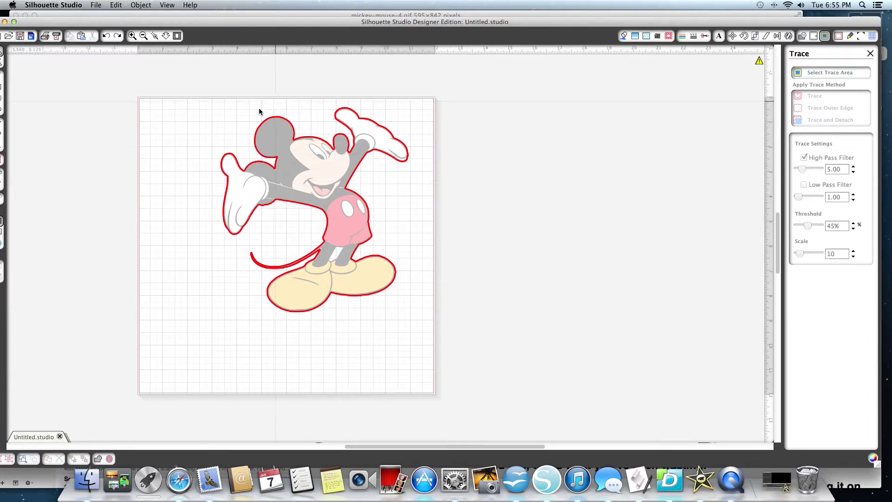
# Close the Trace panel and the Cut Style panel, leaving Mickey selected in colour view
pyautogui.click(869, 54)
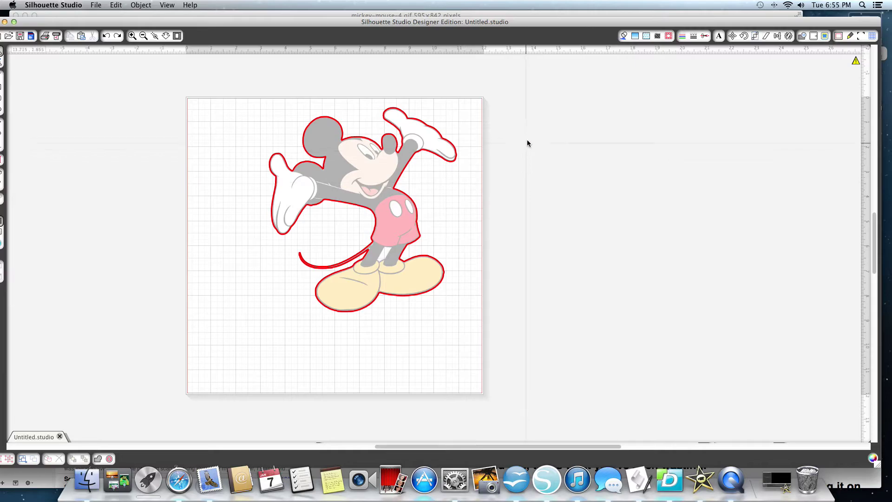
pyautogui.click(347, 186)
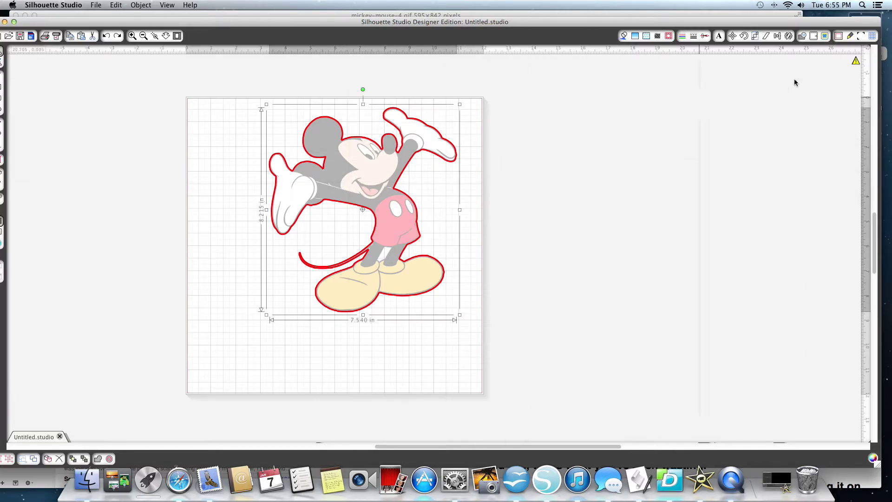
pyautogui.click(705, 37)
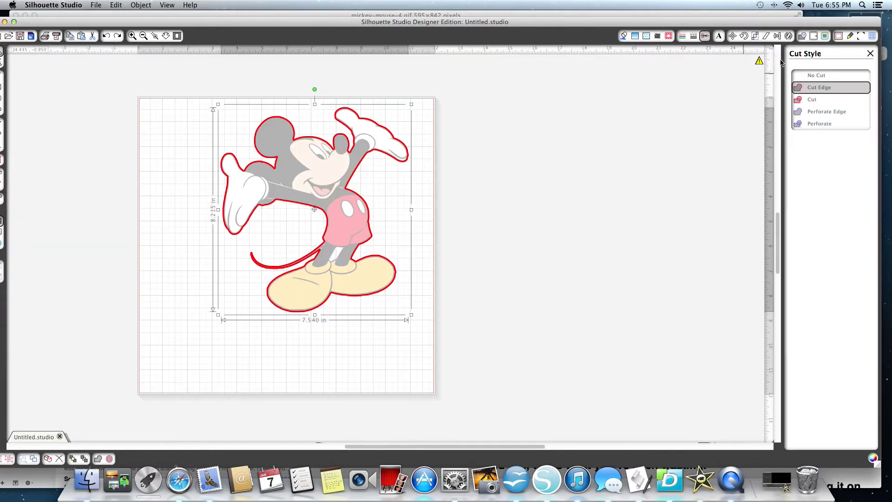
pyautogui.click(870, 55)
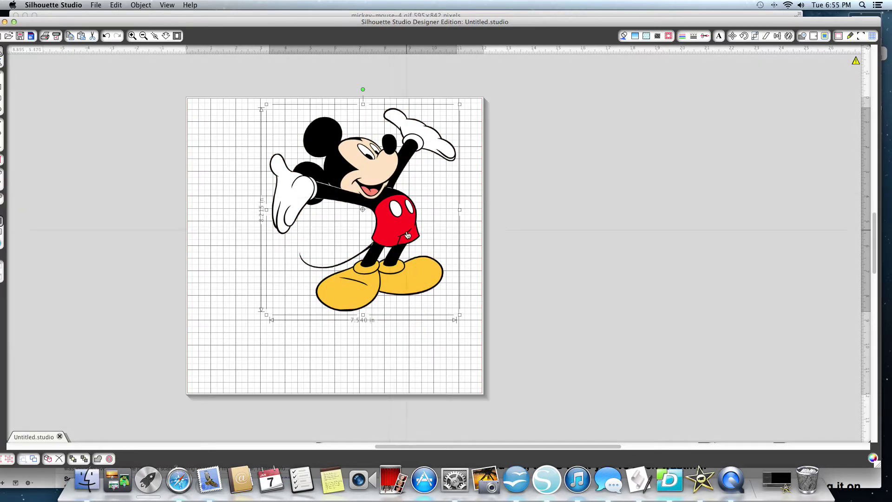
pyautogui.click(382, 241)
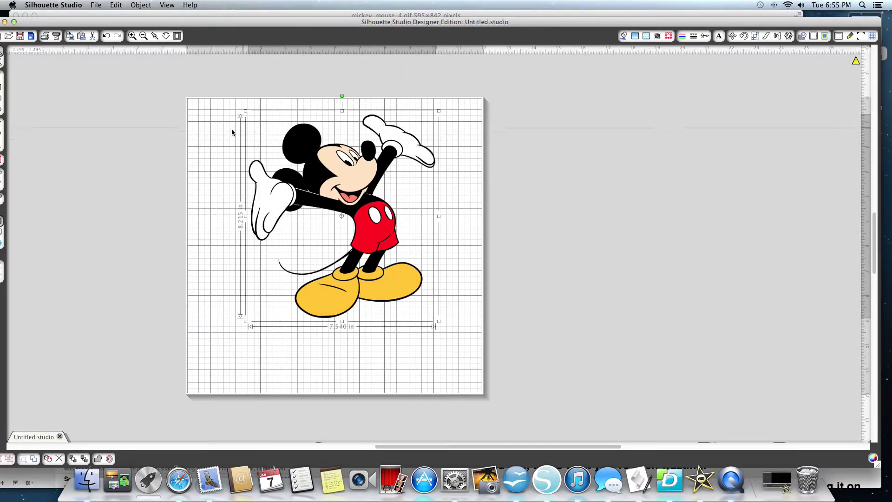
# Add an offset outline around Mickey, reduced to 0.015 in
pyautogui.rightClick(361, 217)
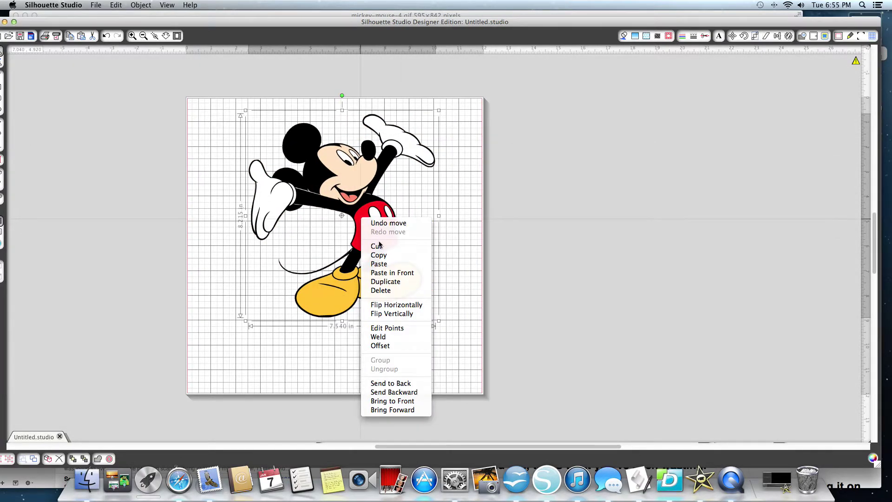
pyautogui.click(350, 187)
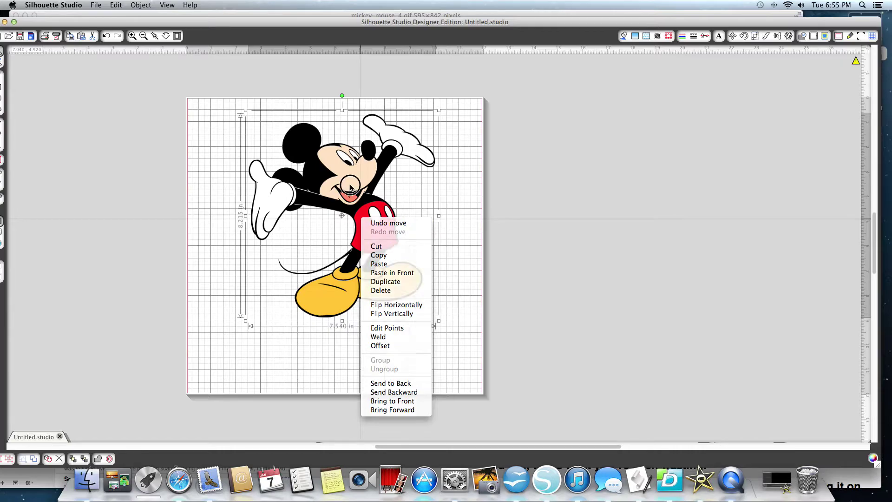
pyautogui.click(109, 458)
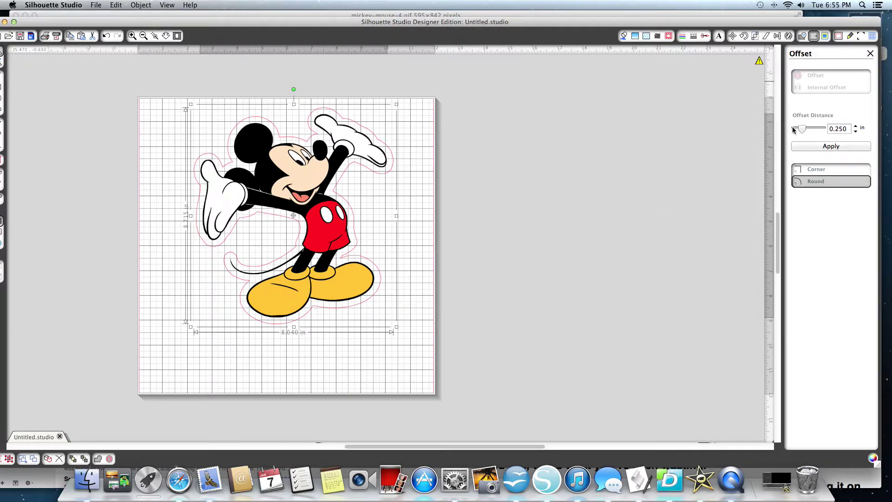
pyautogui.click(793, 130)
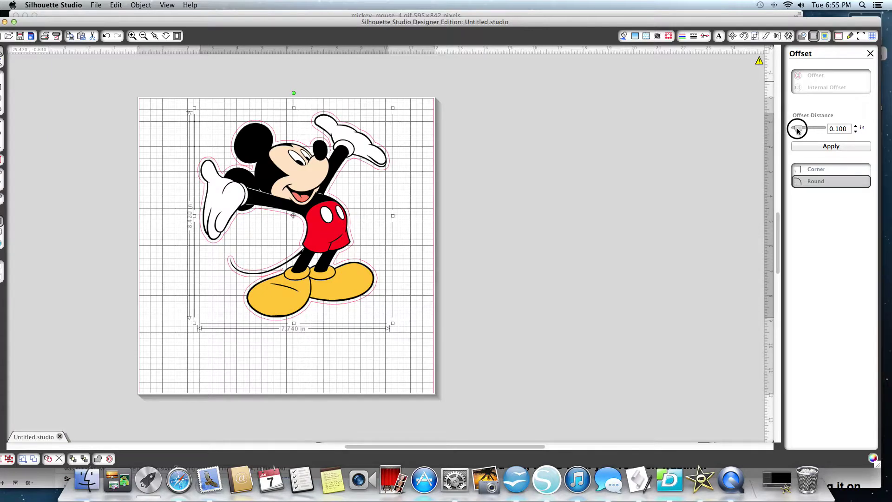
pyautogui.moveTo(798, 131); pyautogui.dragTo(794, 130)
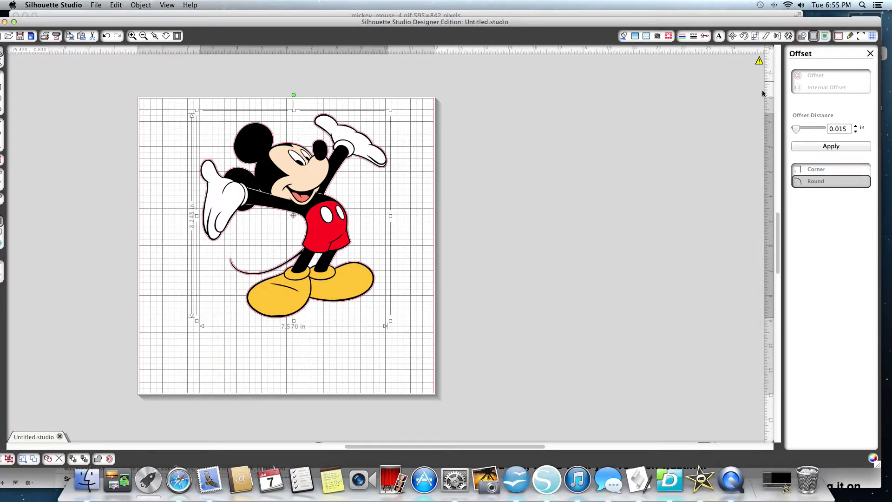
# Fill the offset silhouette black, park it right of the mat, and return coloured Mickey to the page
pyautogui.click(623, 36)
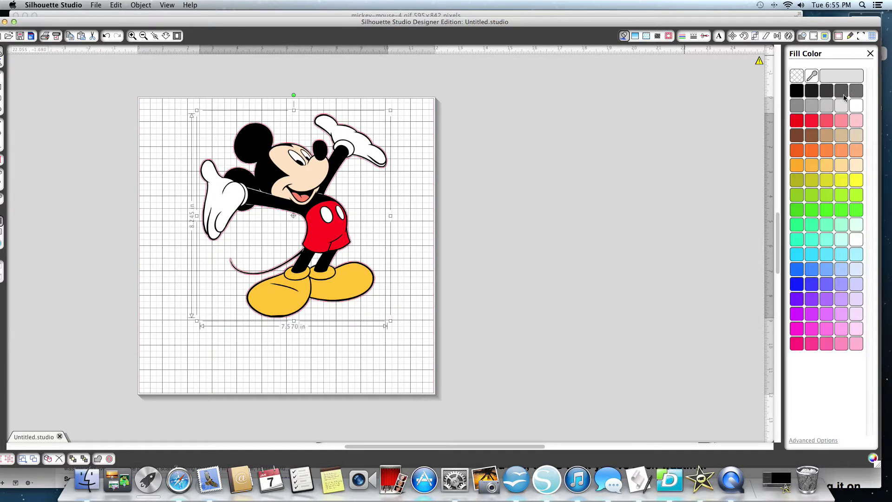
pyautogui.click(797, 92)
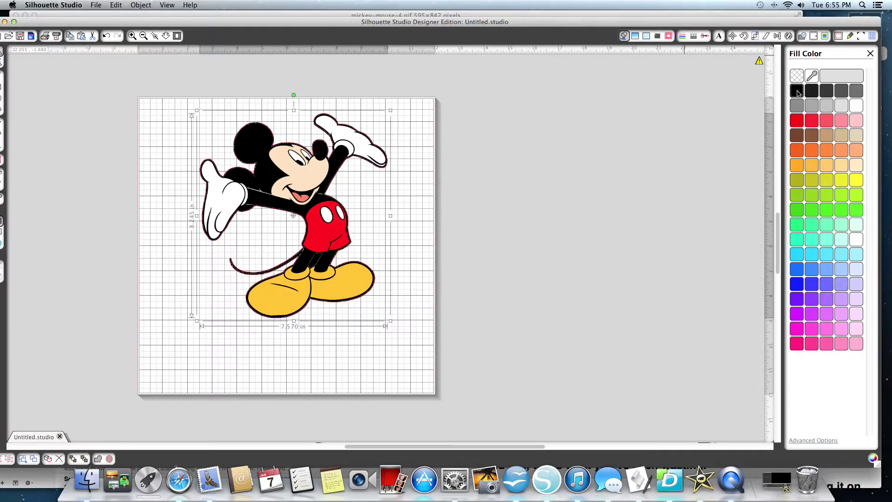
pyautogui.click(870, 53)
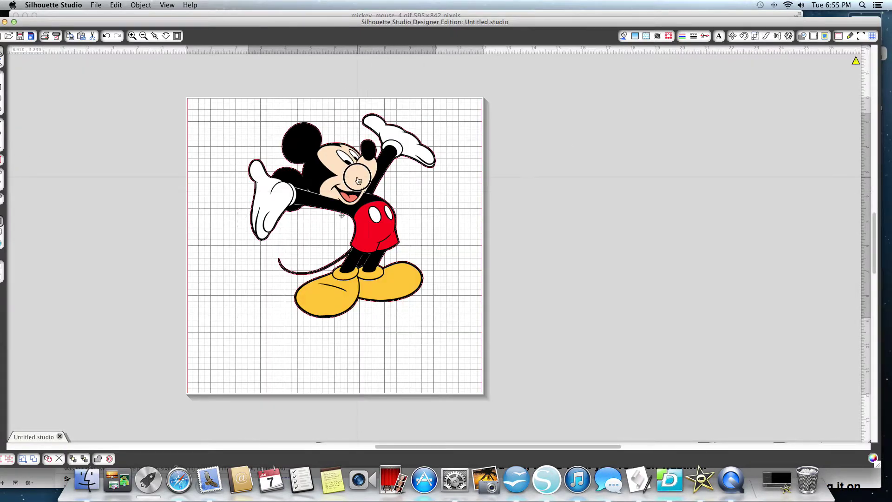
pyautogui.moveTo(358, 177); pyautogui.dragTo(534, 174)
pyautogui.moveTo(344, 186); pyautogui.dragTo(700, 172)
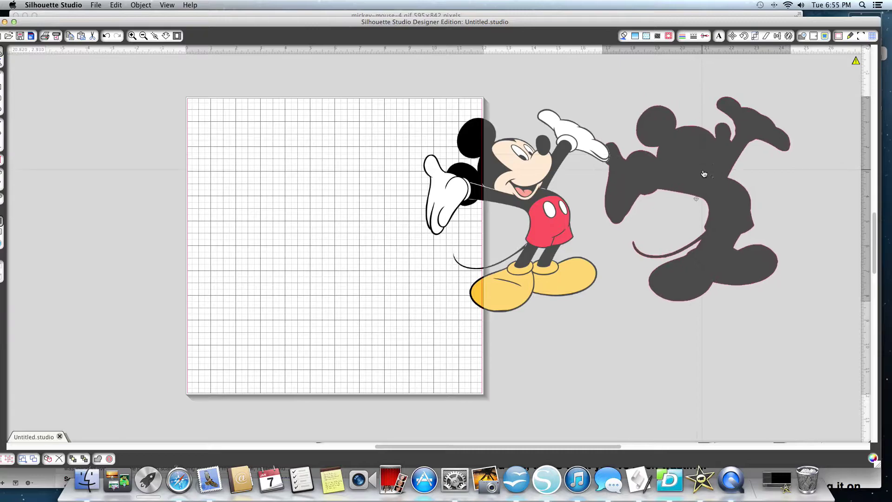
pyautogui.moveTo(549, 186); pyautogui.dragTo(366, 196)
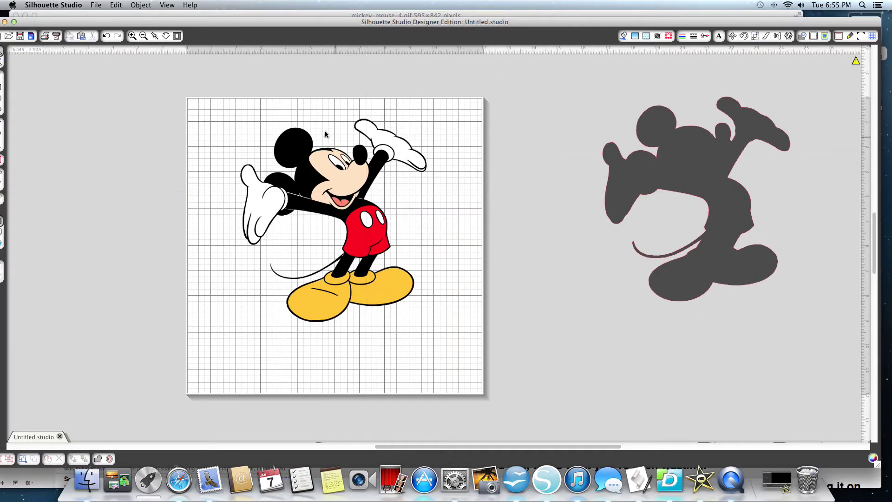
pyautogui.click(824, 35)
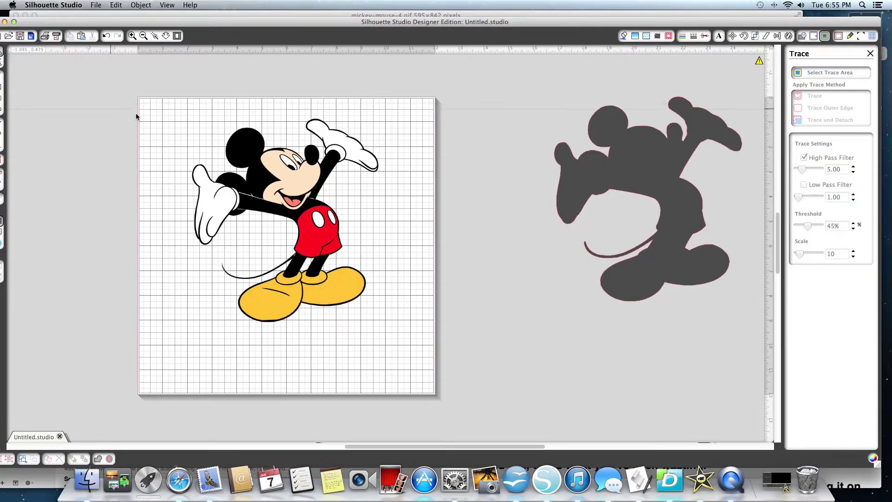
# Trace the area around coloured Mickey at 45% and move the traced lines to the mat centre
pyautogui.moveTo(137, 106)
pyautogui.mouseDown()
pyautogui.moveTo(269, 94)
pyautogui.moveTo(397, 317)
pyautogui.mouseUp()
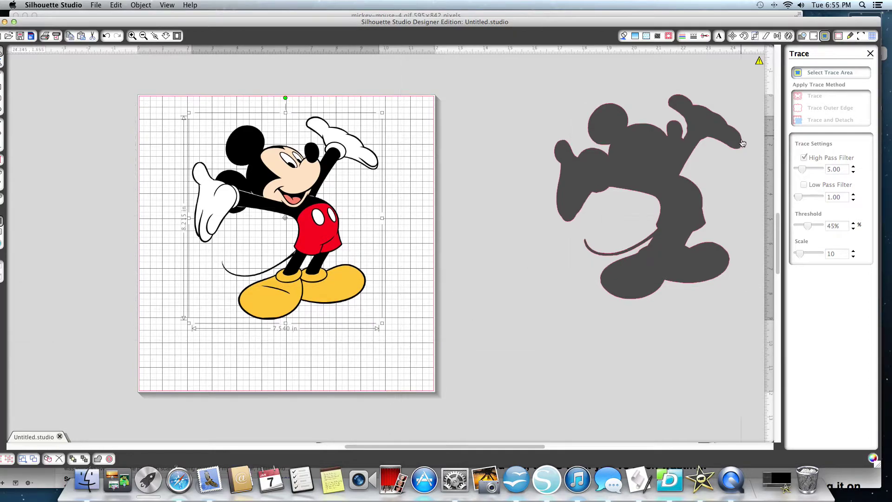
pyautogui.click(798, 73)
pyautogui.moveTo(153, 100)
pyautogui.mouseDown()
pyautogui.moveTo(254, 99)
pyautogui.moveTo(436, 223)
pyautogui.moveTo(436, 322)
pyautogui.moveTo(443, 318)
pyautogui.mouseUp()
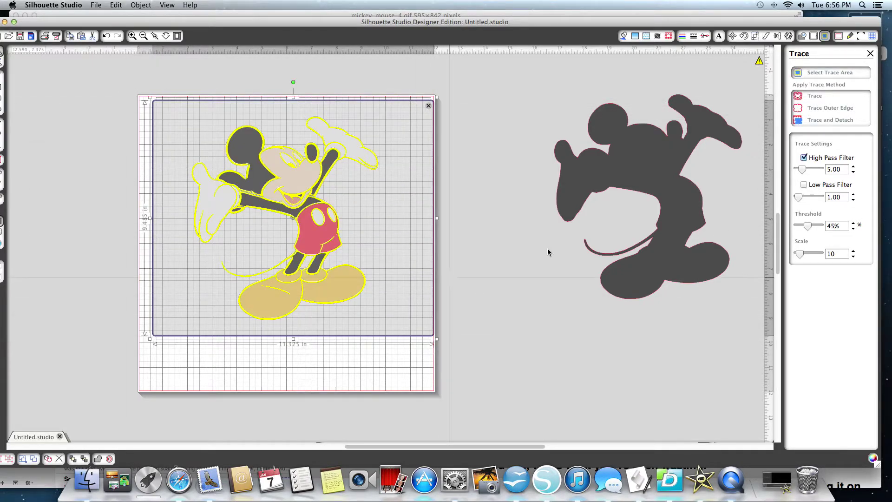
pyautogui.scroll(-1, 738, 186)
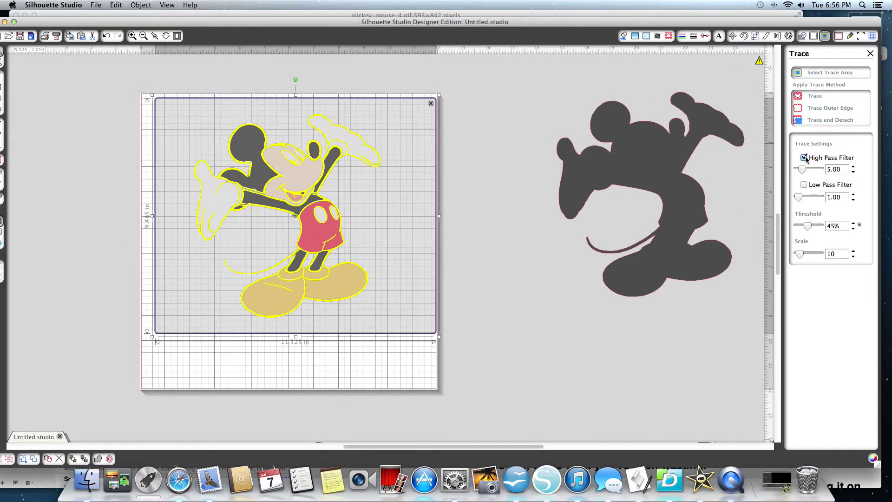
pyautogui.click(800, 97)
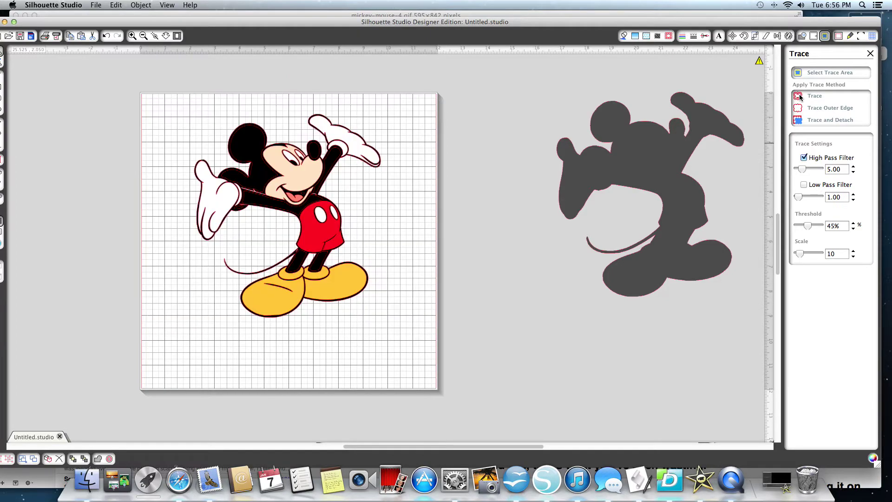
pyautogui.moveTo(315, 219)
pyautogui.mouseDown()
pyautogui.moveTo(170, 210)
pyautogui.moveTo(414, 410)
pyautogui.mouseUp()
pyautogui.moveTo(175, 200); pyautogui.dragTo(365, 191)
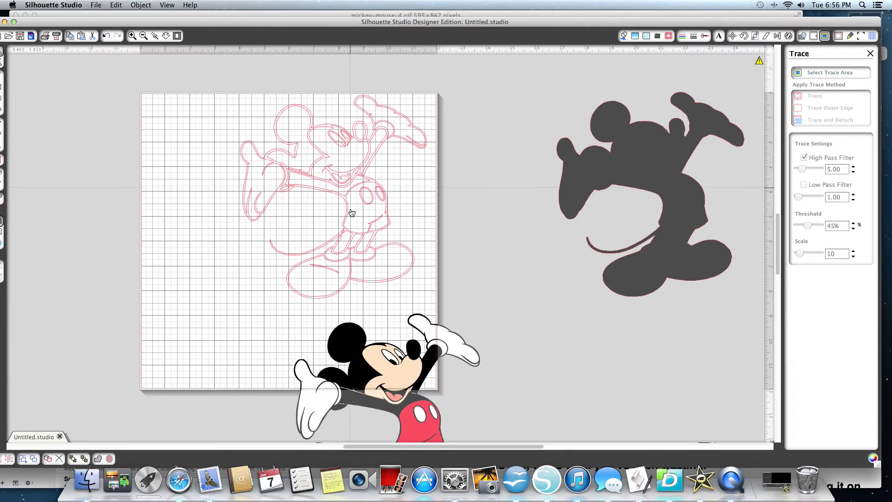
pyautogui.click(329, 269)
# Release the traced outline's compound path and move the outer outline off the mat
pyautogui.click(142, 5)
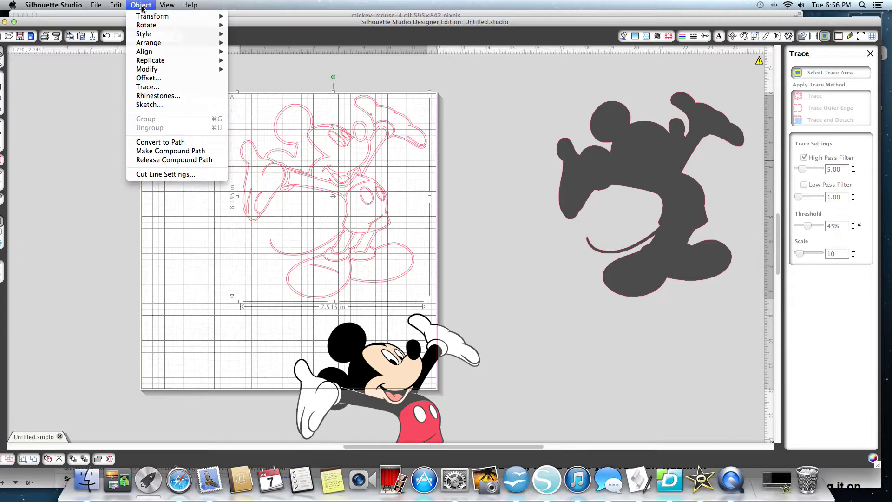
pyautogui.click(159, 161)
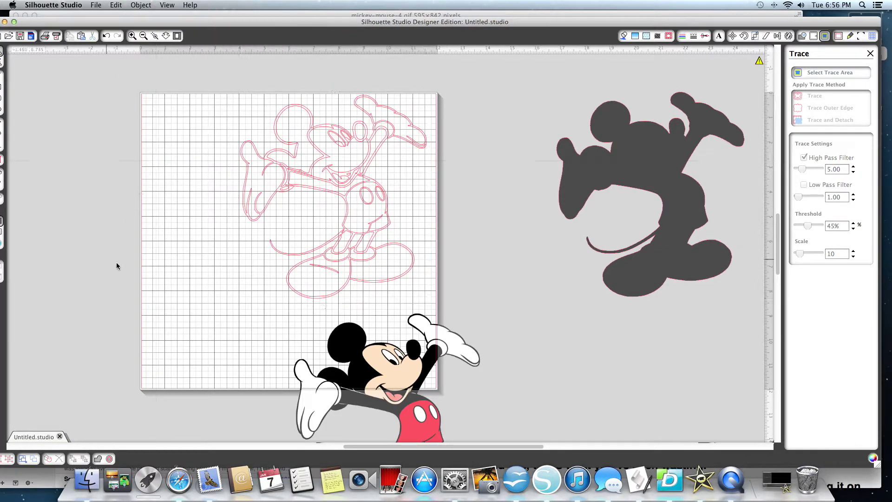
pyautogui.moveTo(330, 196); pyautogui.dragTo(85, 197)
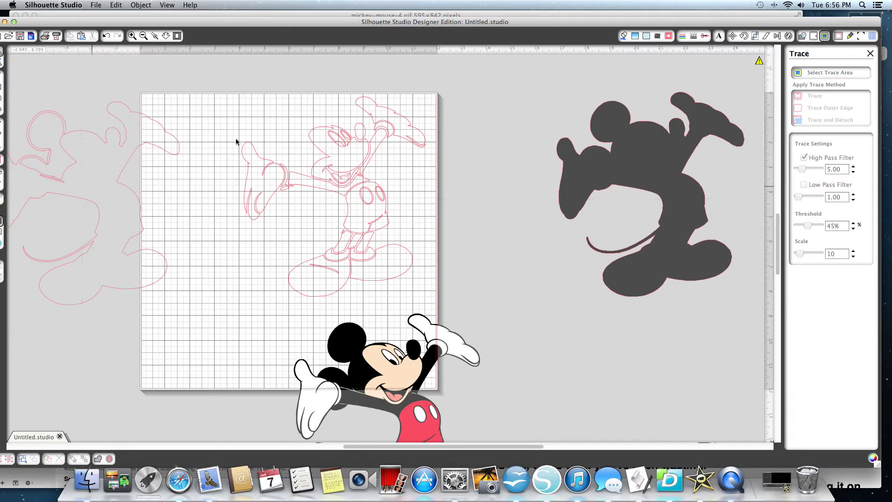
# Fill the raised hand pieces white and place them on the silhouette's raised hand
pyautogui.click(406, 137)
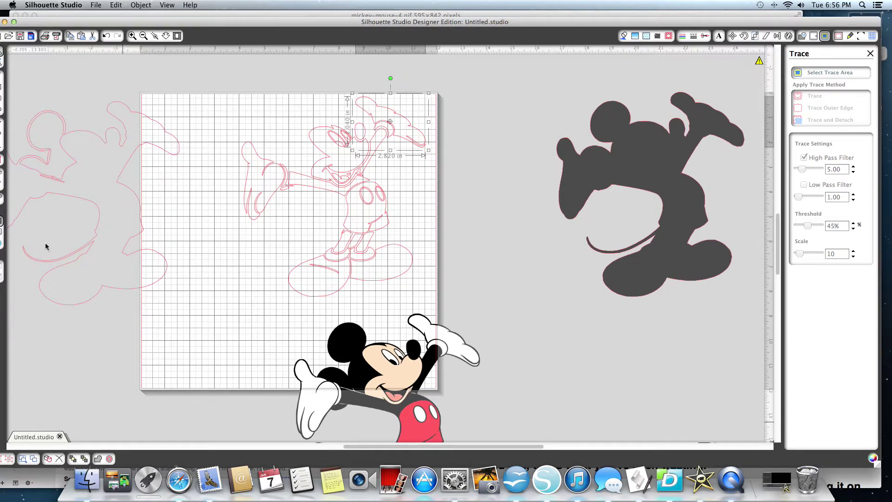
pyautogui.click(623, 37)
pyautogui.click(856, 105)
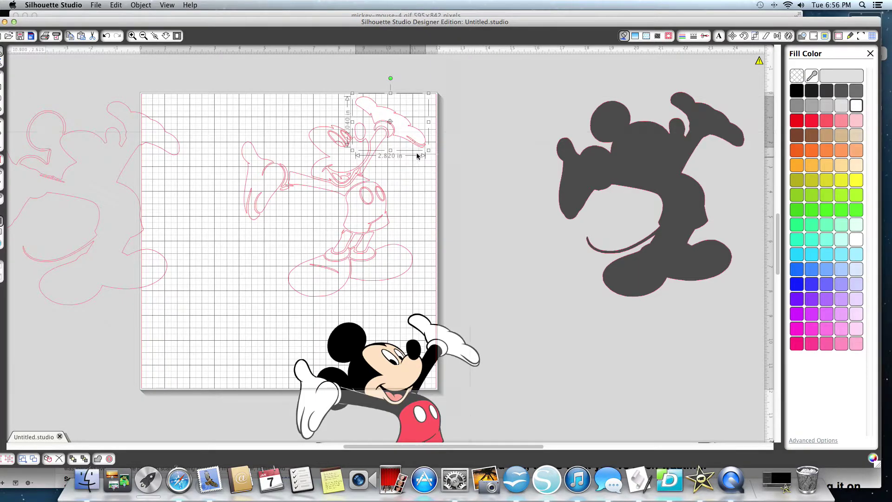
pyautogui.click(393, 137)
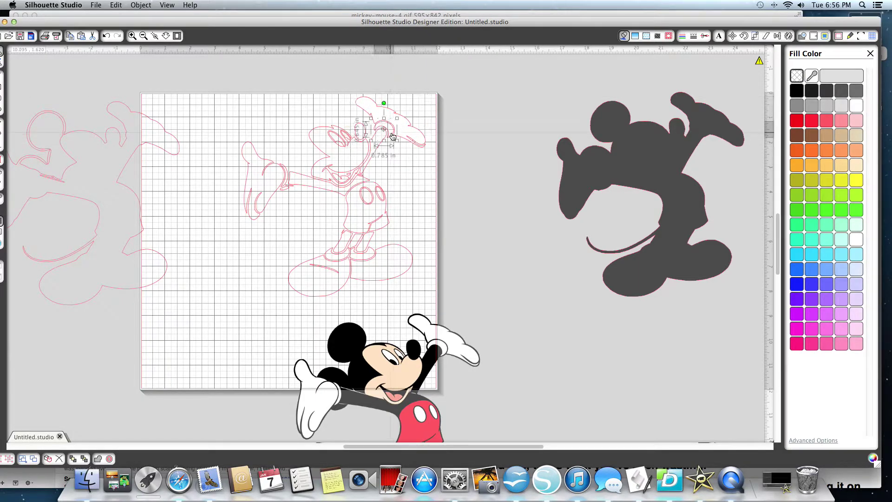
pyautogui.click(856, 106)
pyautogui.click(421, 125)
pyautogui.click(456, 124)
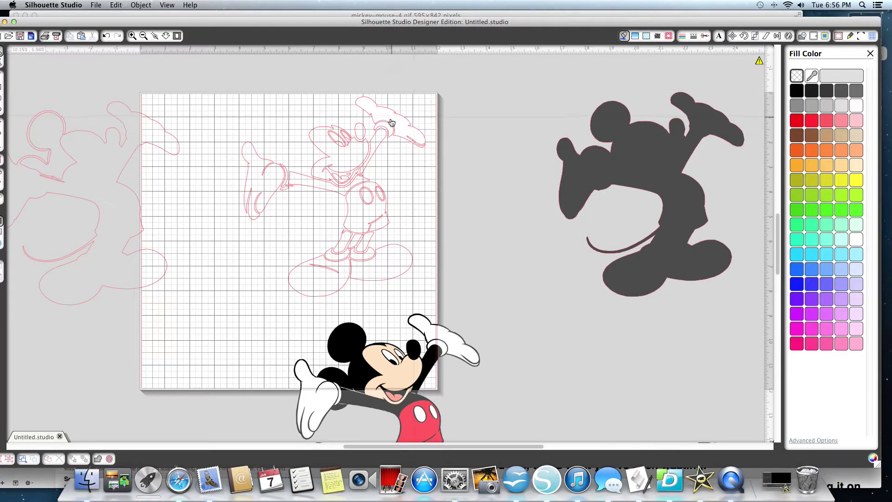
pyautogui.moveTo(392, 122); pyautogui.dragTo(714, 116)
pyautogui.click(487, 123)
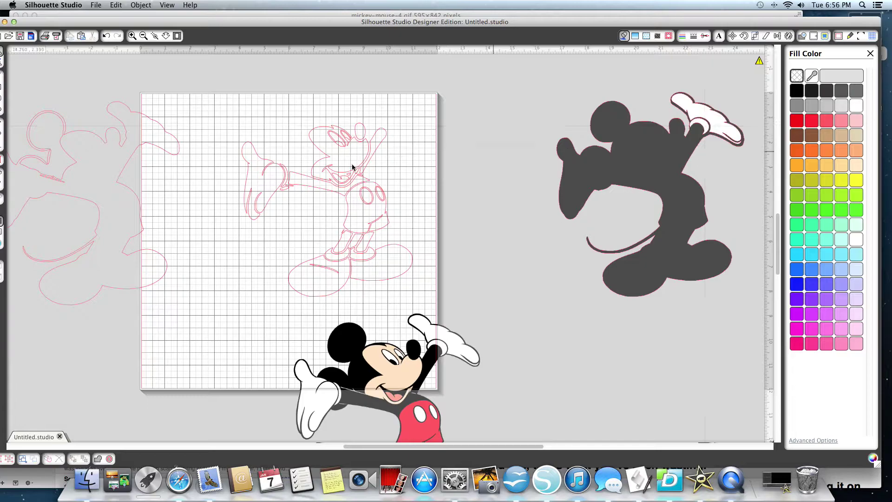
# Fill the left hand white and move it onto the dark silhouette
pyautogui.click(257, 186)
pyautogui.click(259, 156)
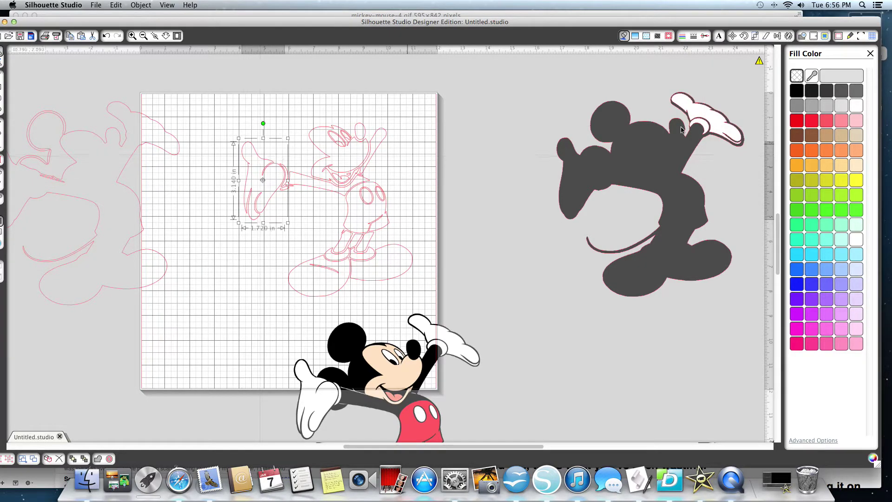
pyautogui.click(854, 106)
pyautogui.moveTo(265, 195); pyautogui.dragTo(585, 195)
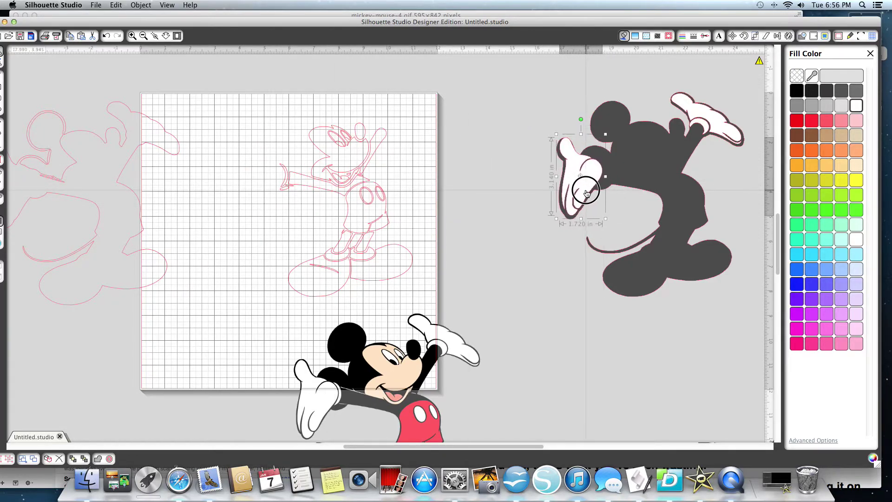
# Fill the shorts red and the button ovals white, placing them on the silhouette
pyautogui.click(353, 233)
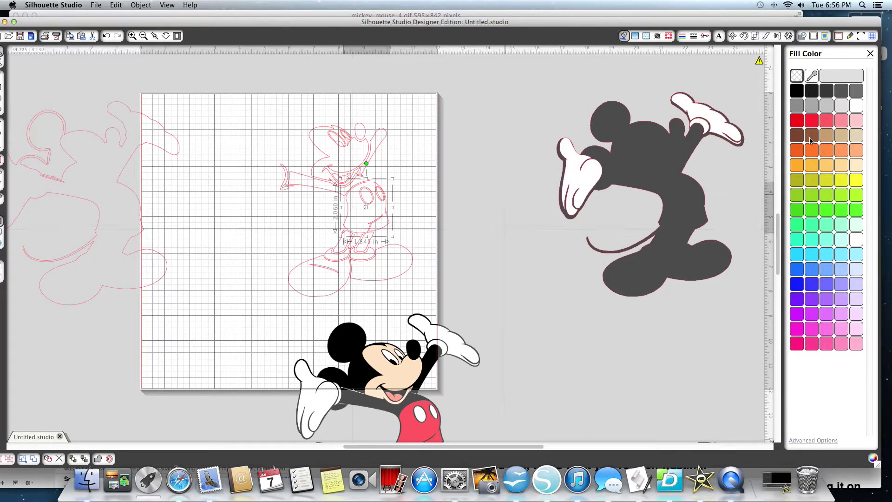
pyautogui.click(796, 120)
pyautogui.moveTo(365, 220); pyautogui.dragTo(679, 216)
pyautogui.click(370, 204)
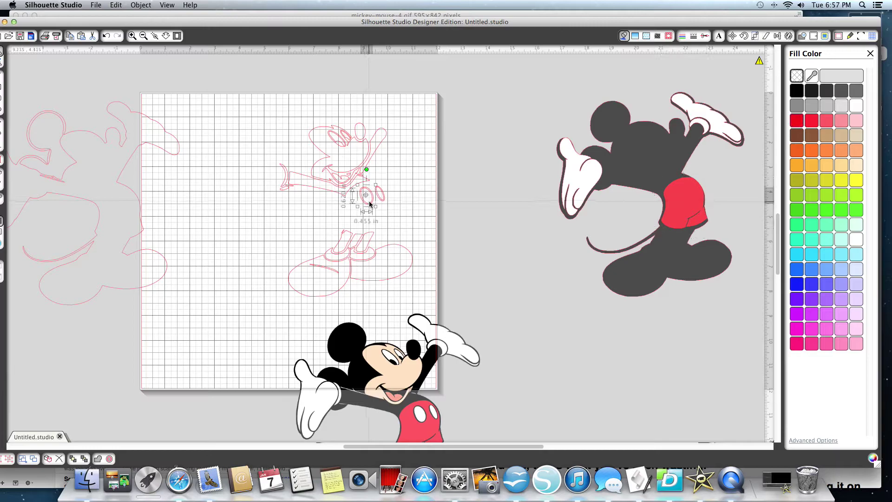
pyautogui.click(860, 105)
pyautogui.moveTo(372, 206); pyautogui.dragTo(687, 199)
pyautogui.click(385, 199)
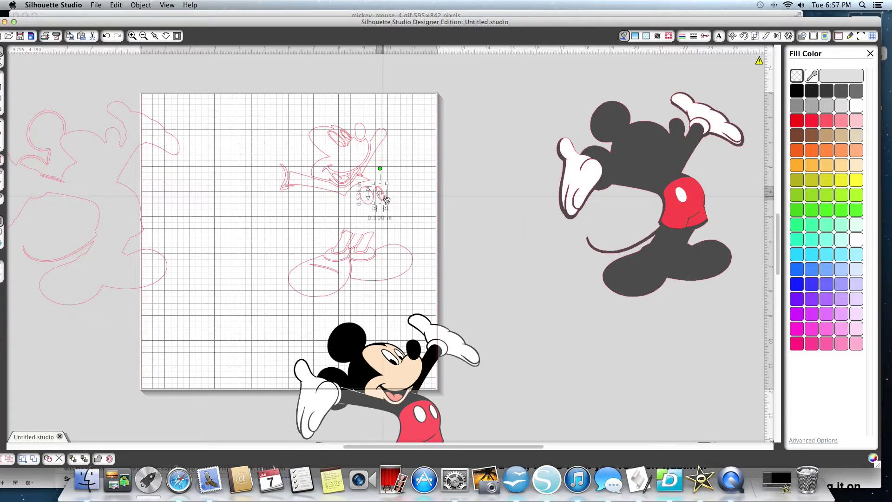
pyautogui.click(855, 106)
pyautogui.click(380, 207)
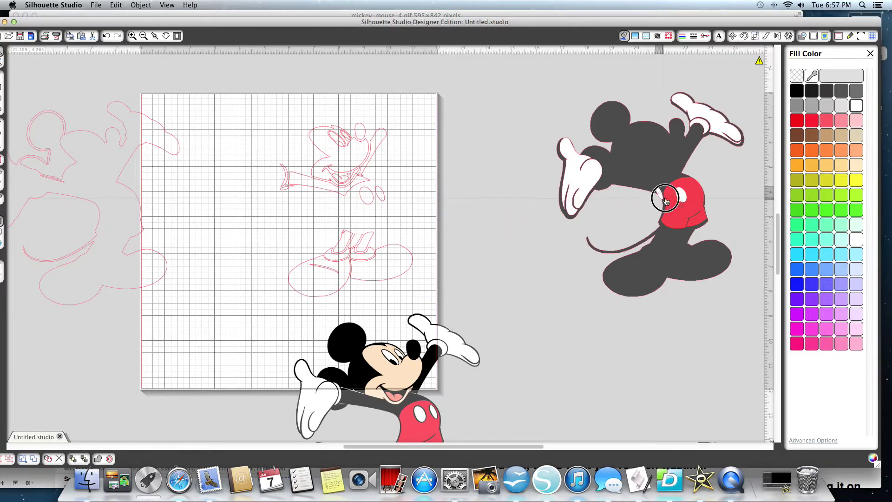
pyautogui.click(697, 196)
pyautogui.click(534, 204)
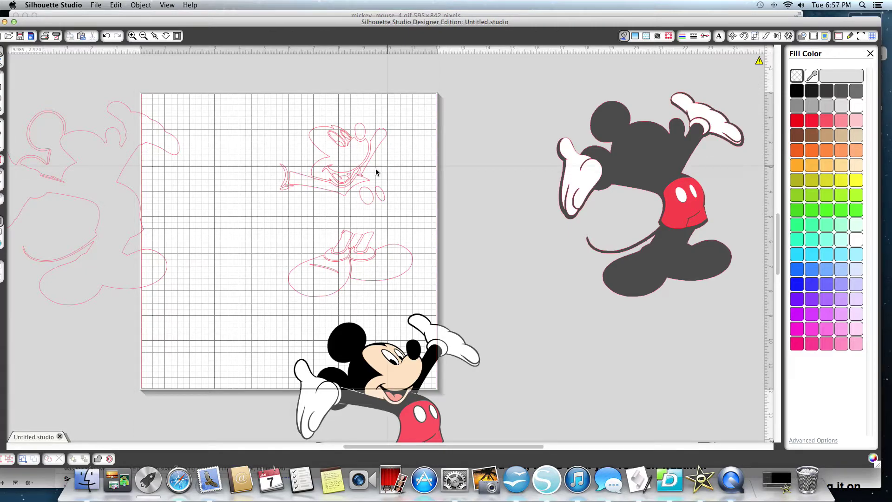
# Fill the crescent pieces white and move them onto the grey Mickey's chest and body
pyautogui.moveTo(374, 169); pyautogui.dragTo(193, 200)
pyautogui.click(285, 183)
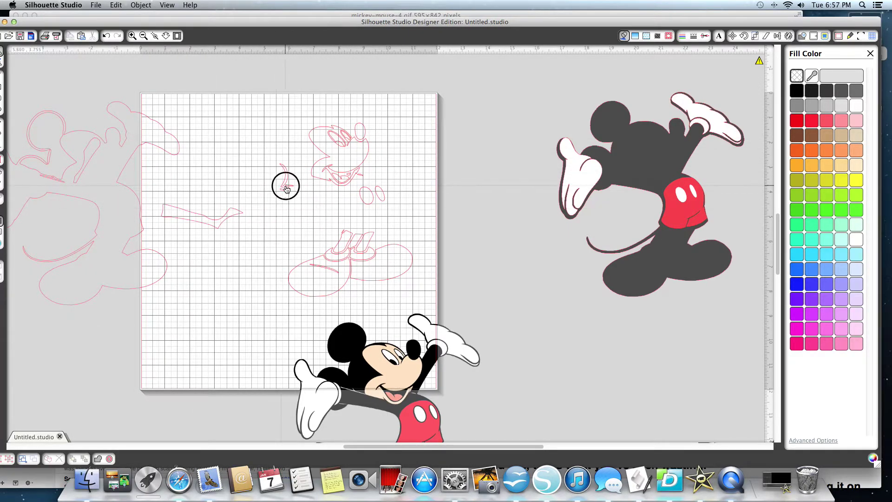
pyautogui.click(224, 305)
pyautogui.moveTo(271, 159); pyautogui.dragTo(294, 200)
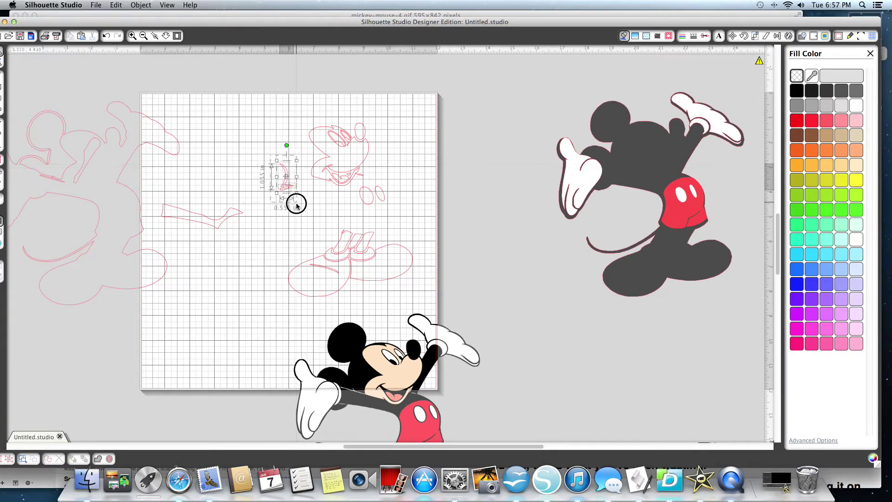
pyautogui.click(854, 106)
pyautogui.moveTo(294, 185); pyautogui.dragTo(312, 189)
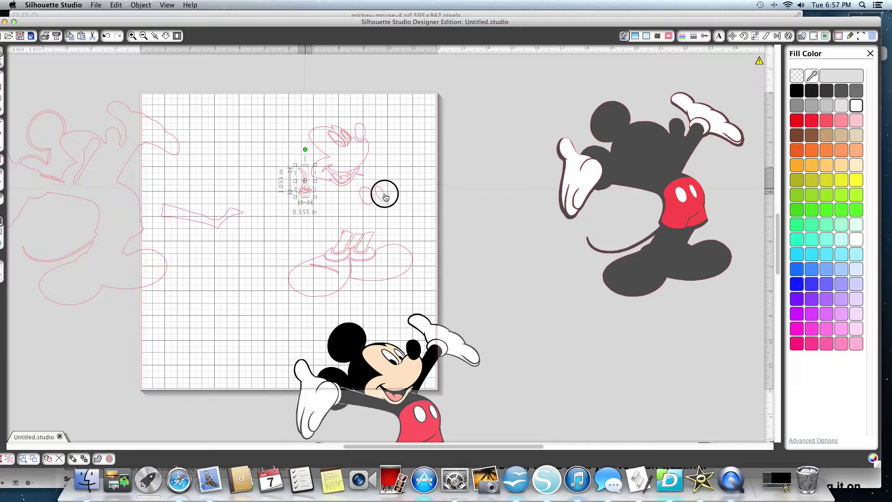
pyautogui.moveTo(385, 196); pyautogui.dragTo(606, 184)
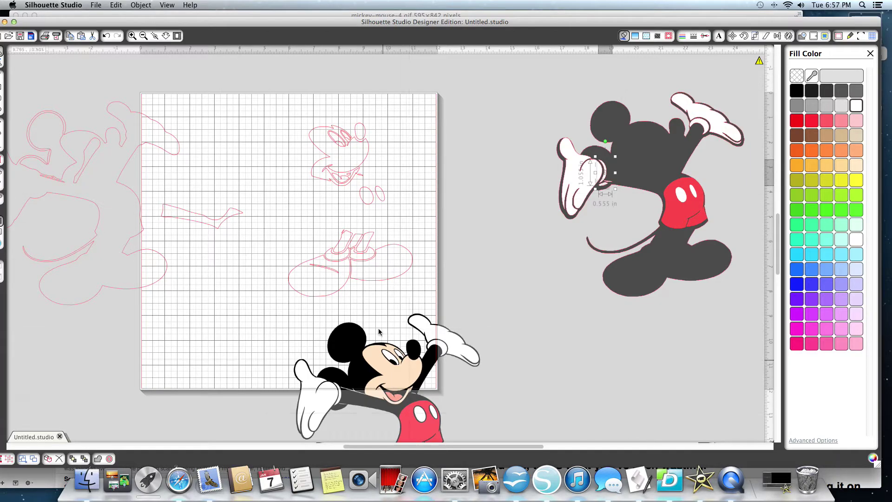
pyautogui.click(373, 239)
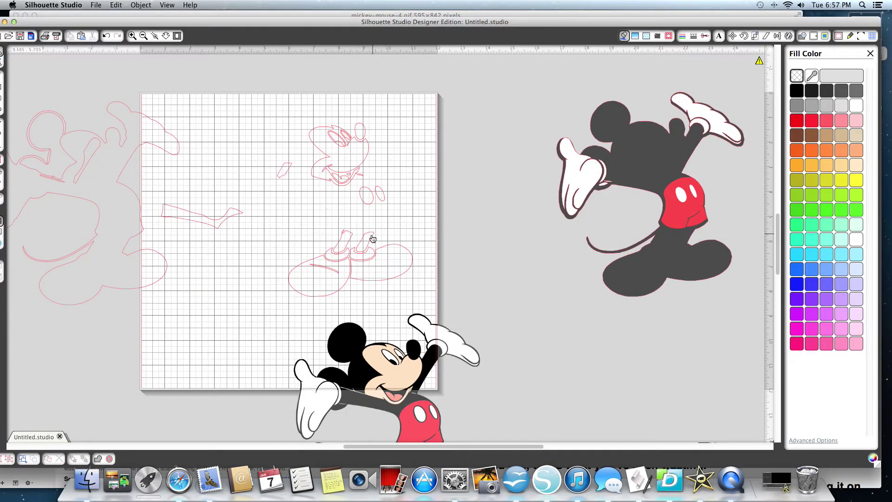
pyautogui.moveTo(290, 179); pyautogui.dragTo(673, 252)
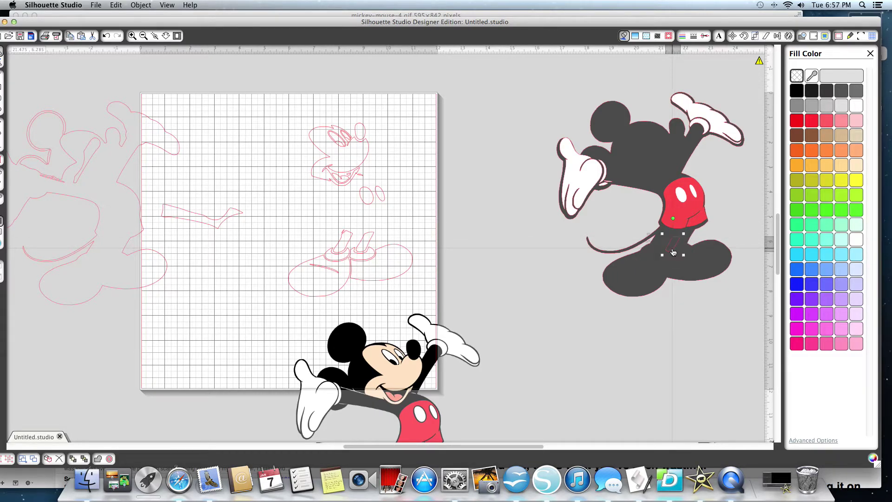
# Change the small leg piece's cut style from Cut Edge to Cut
pyautogui.click(705, 37)
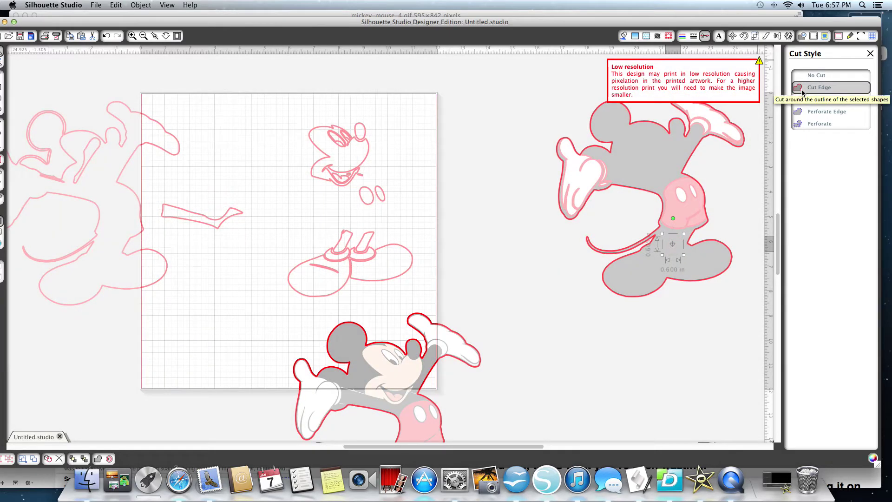
pyautogui.click(802, 92)
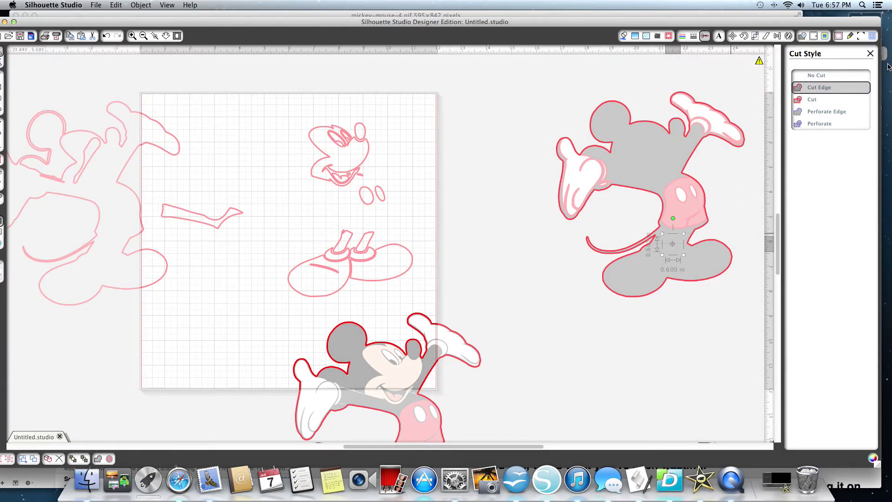
pyautogui.click(791, 99)
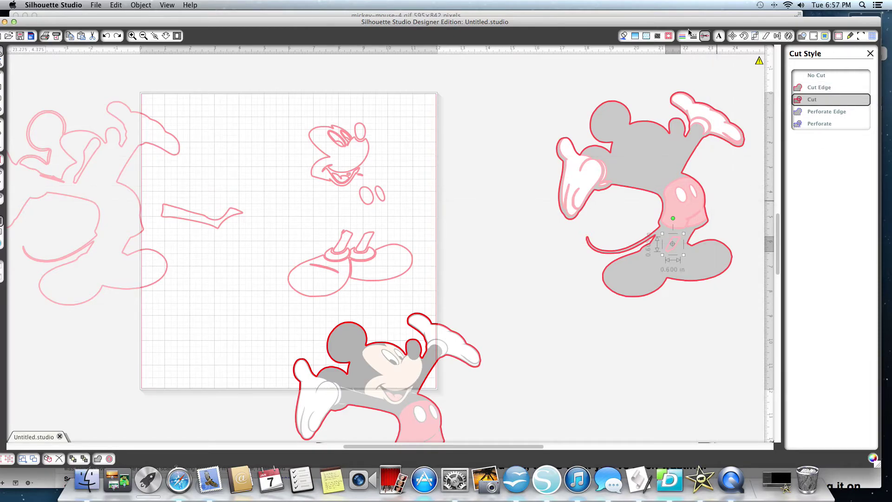
pyautogui.click(624, 36)
# Move the colour Mickey reference down-right so it overlaps the mat's right edge
pyautogui.click(856, 106)
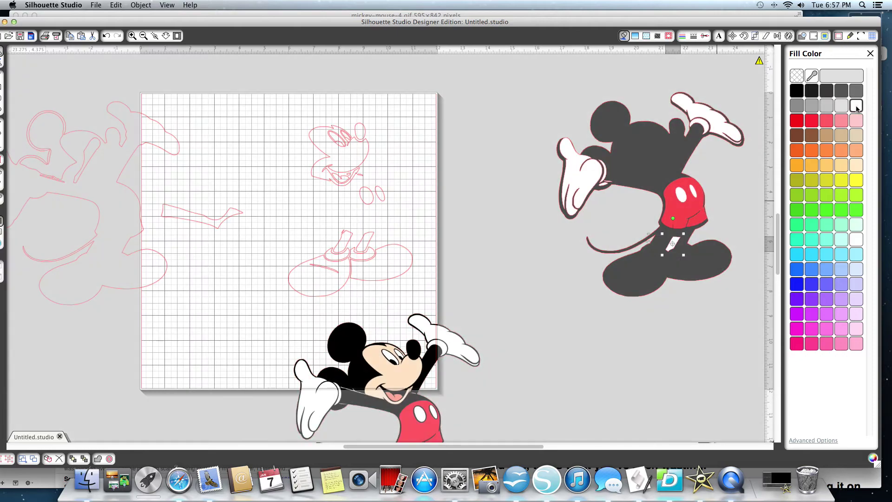
pyautogui.click(533, 343)
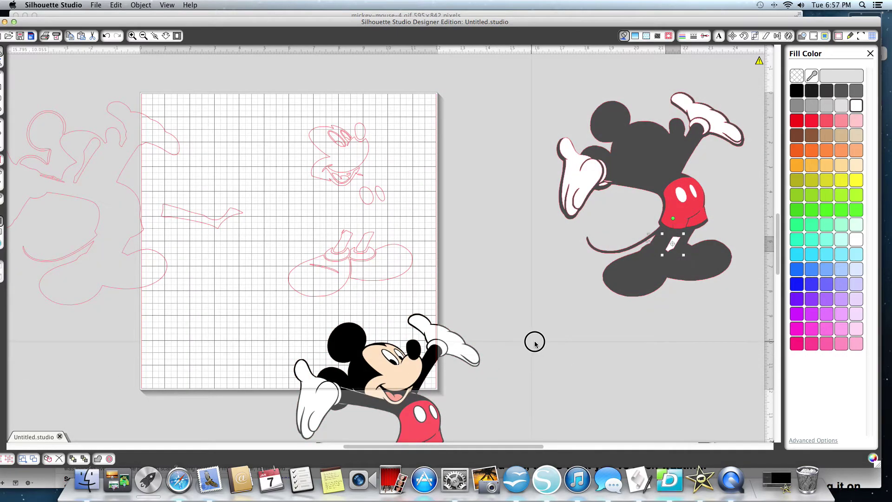
pyautogui.click(677, 239)
pyautogui.moveTo(400, 395); pyautogui.dragTo(408, 313)
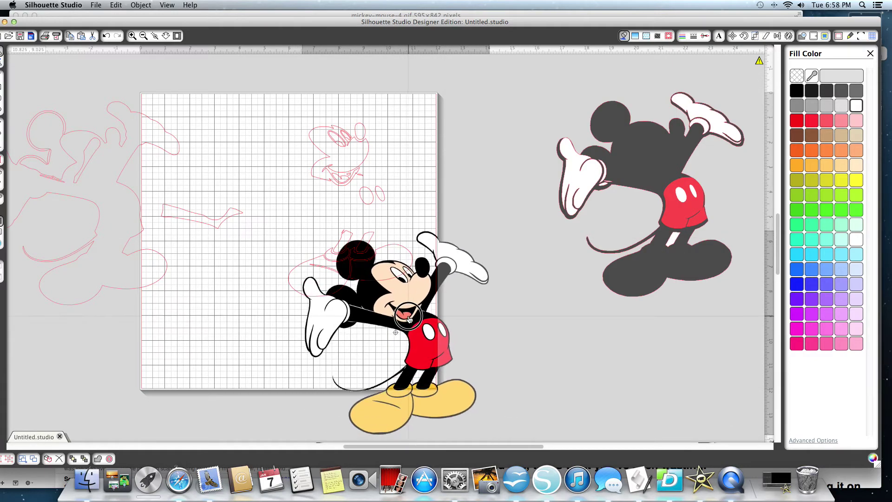
pyautogui.click(511, 300)
pyautogui.click(674, 245)
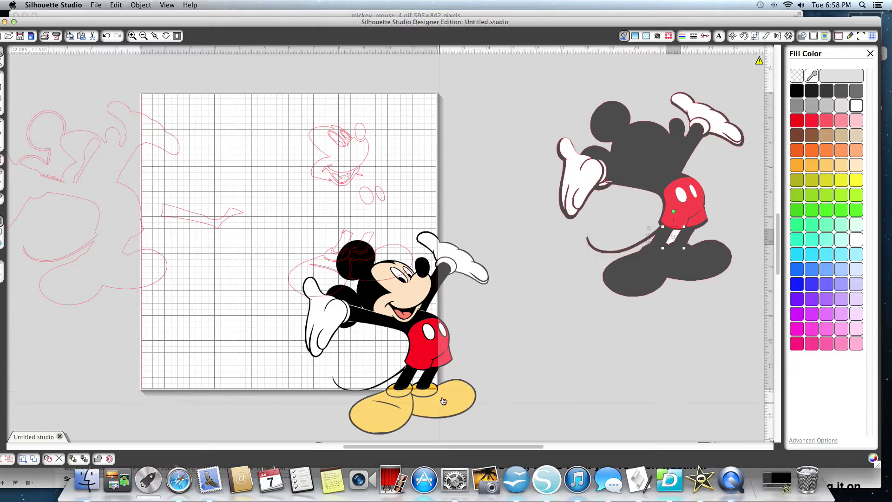
pyautogui.moveTo(383, 262); pyautogui.dragTo(490, 331)
pyautogui.moveTo(359, 242); pyautogui.dragTo(231, 209)
pyautogui.click(334, 237)
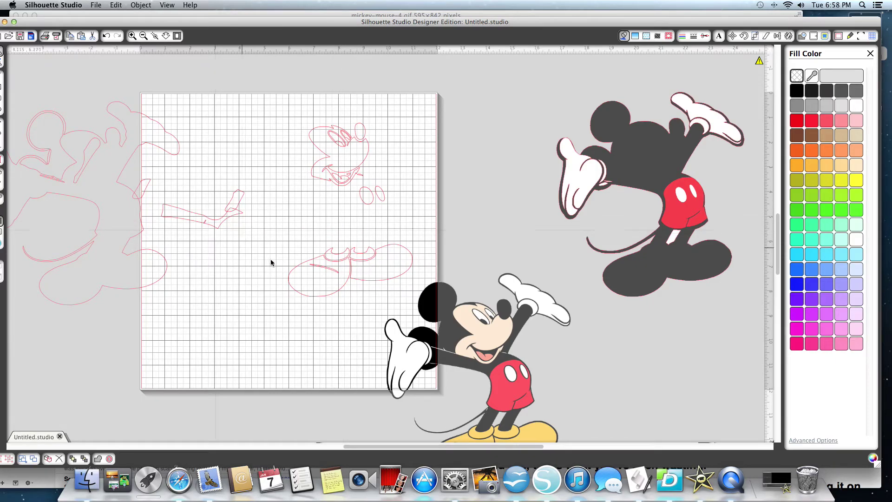
pyautogui.moveTo(459, 233); pyautogui.dragTo(279, 304)
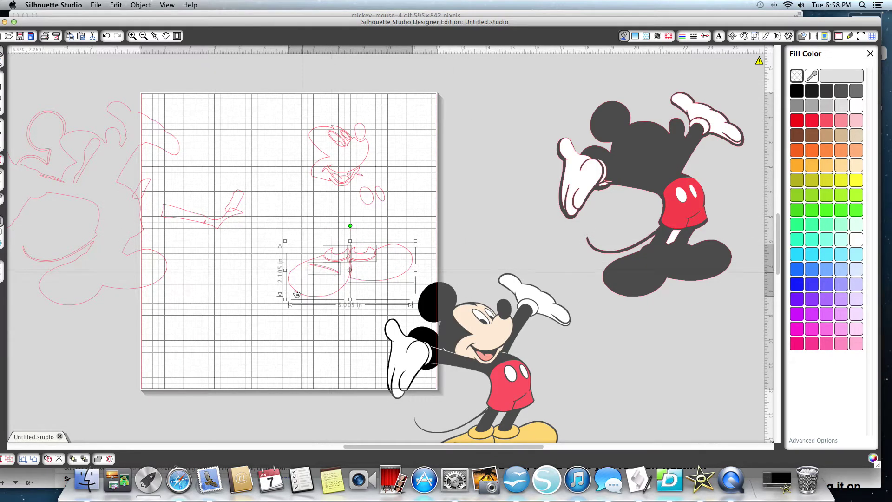
# Fill the left shoe's crease line black
pyautogui.click(323, 277)
pyautogui.click(328, 271)
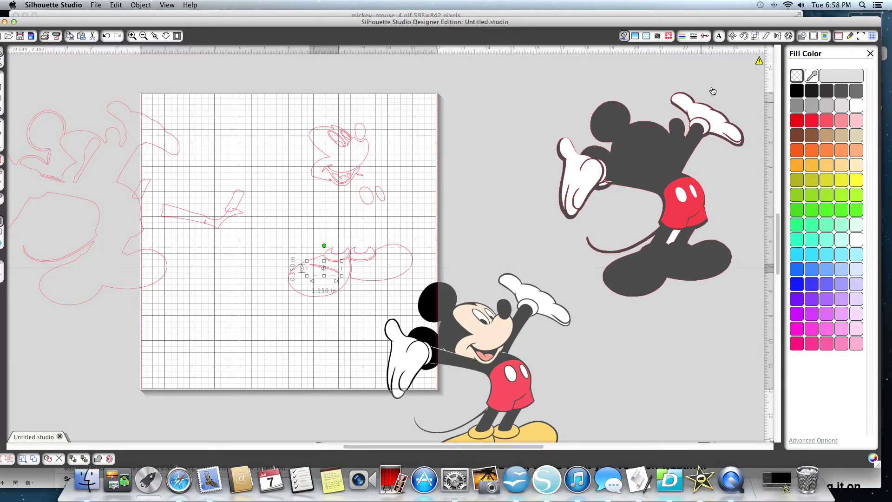
pyautogui.click(797, 91)
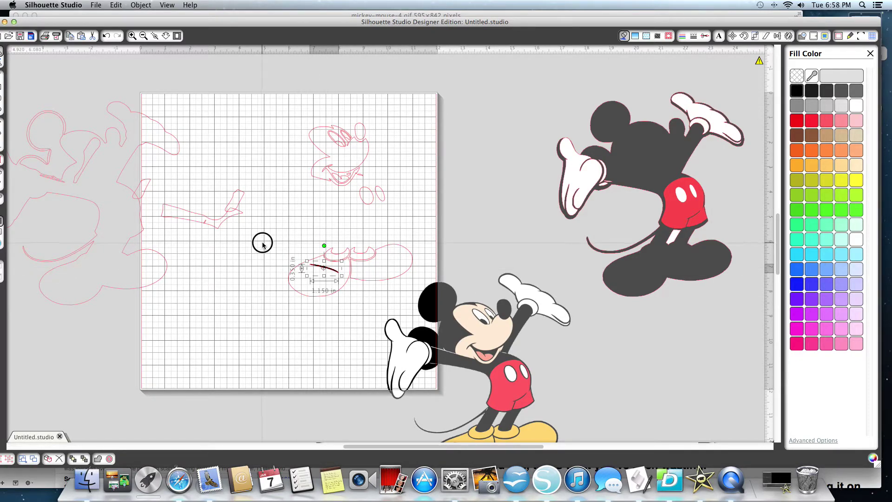
pyautogui.moveTo(262, 245); pyautogui.dragTo(420, 261)
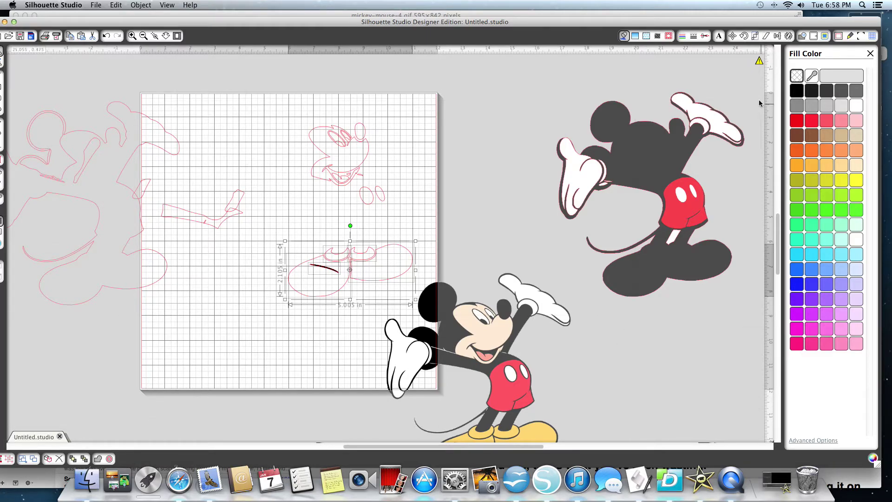
# Fill both shoes and the shoe-top pieces with yellow sampled from the reference
pyautogui.click(328, 272)
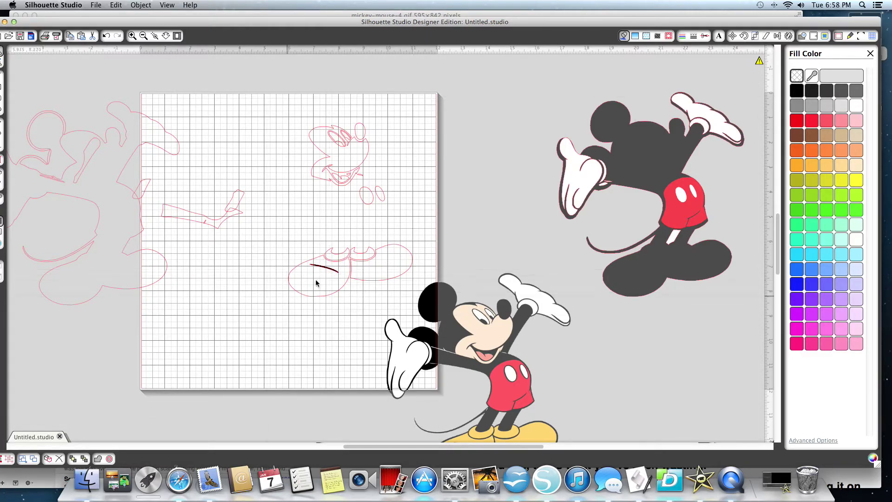
pyautogui.click(316, 295)
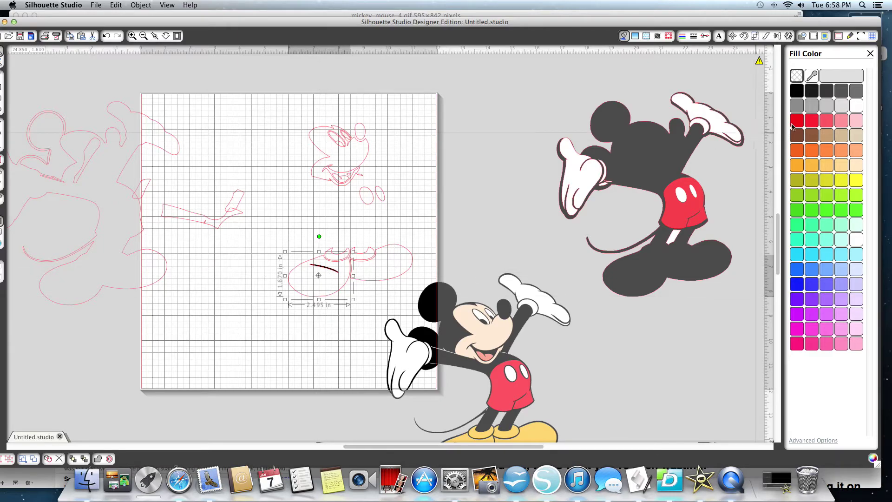
pyautogui.click(811, 76)
pyautogui.click(553, 432)
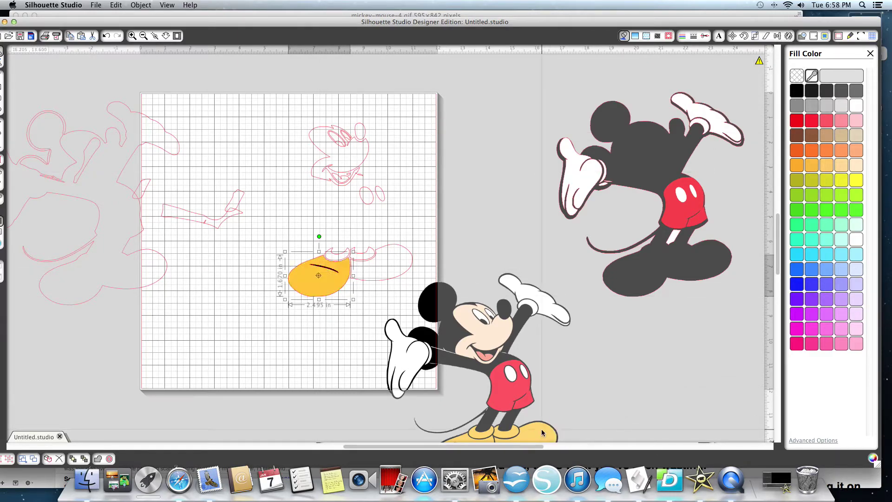
pyautogui.click(513, 224)
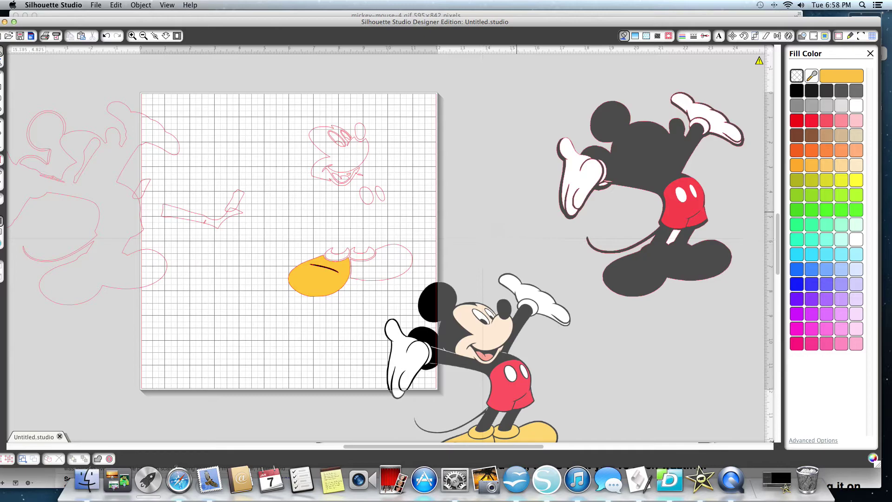
pyautogui.click(842, 81)
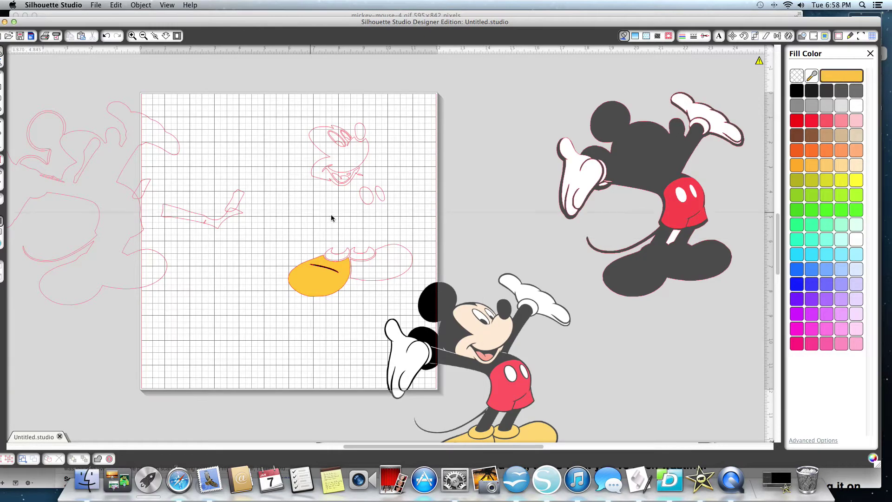
pyautogui.click(412, 257)
pyautogui.click(836, 75)
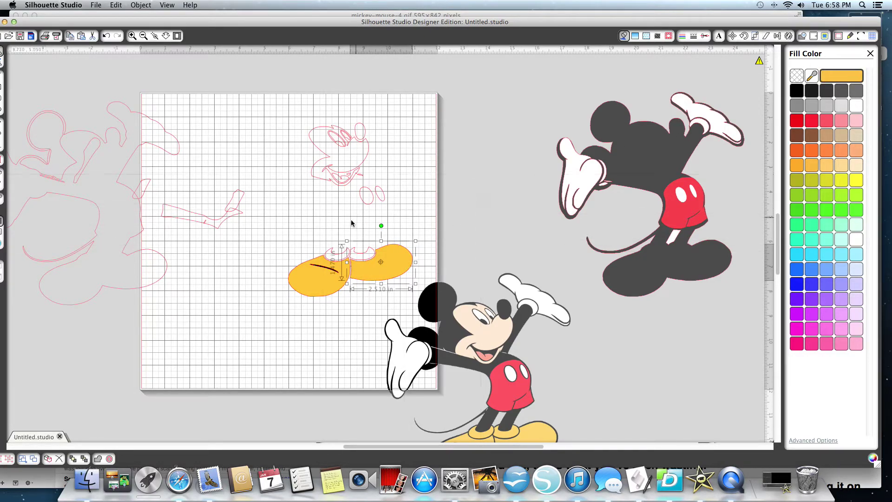
pyautogui.click(362, 241)
pyautogui.click(370, 251)
pyautogui.click(838, 76)
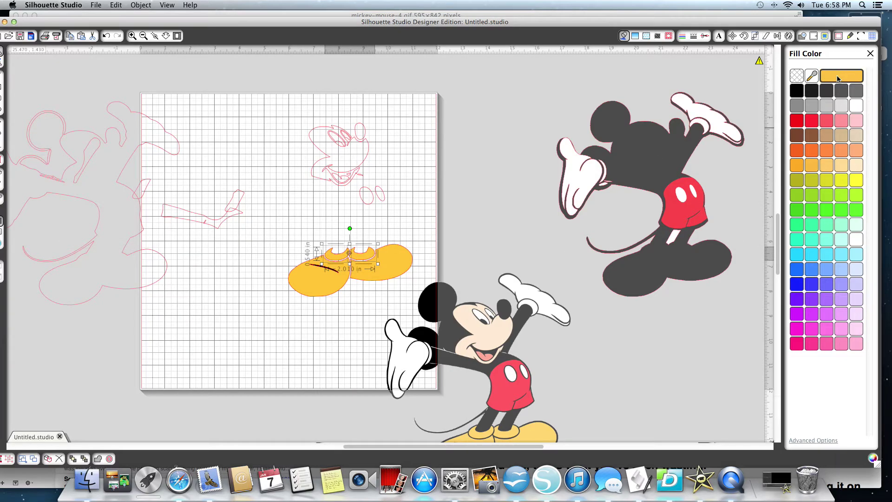
pyautogui.click(414, 235)
# Group the yellow shoe pieces and place them on the dark Mickey's feet
pyautogui.moveTo(413, 234); pyautogui.dragTo(414, 289)
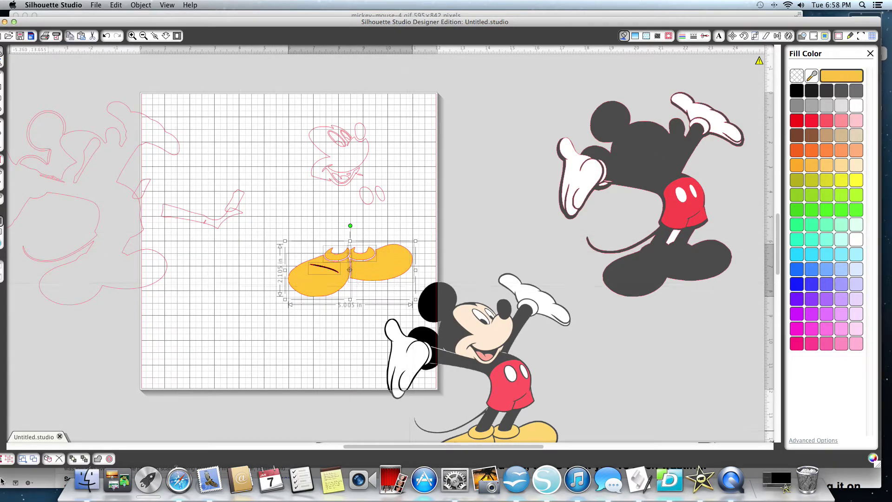
pyautogui.click(2, 461)
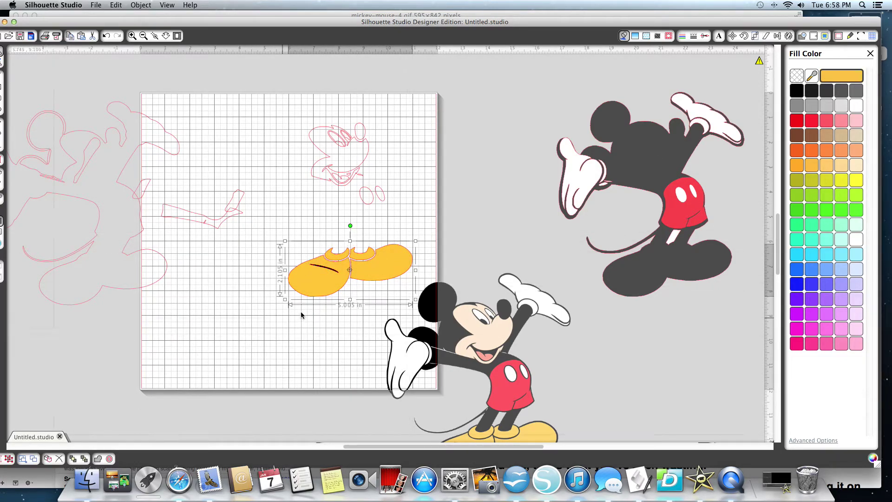
pyautogui.moveTo(305, 293); pyautogui.dragTo(624, 295)
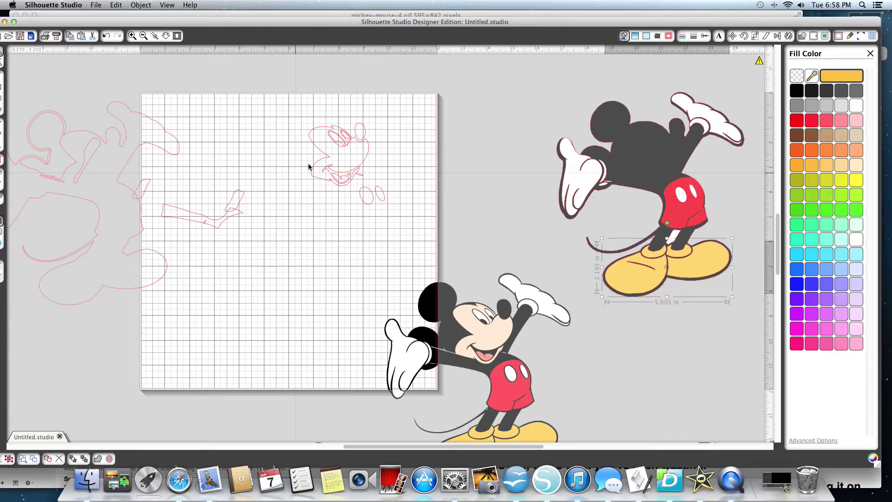
pyautogui.click(349, 175)
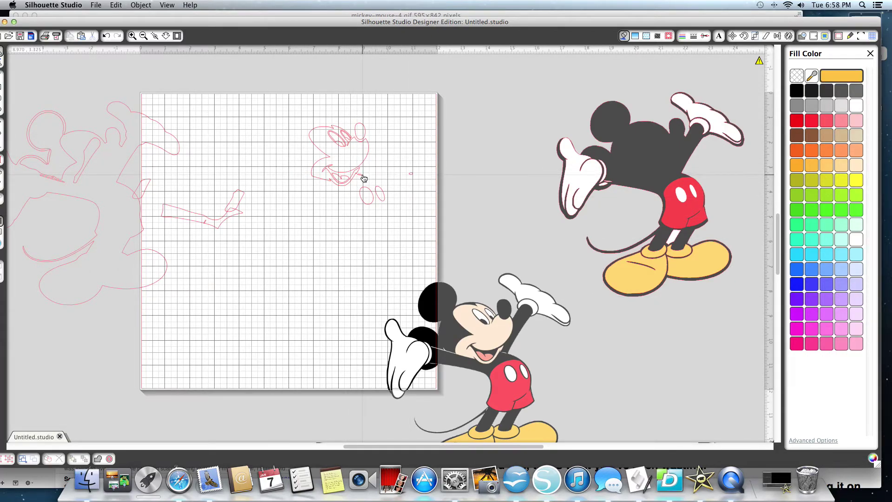
# Fill the Mickey face outline with the peach skin colour sampled from the reference
pyautogui.click(372, 195)
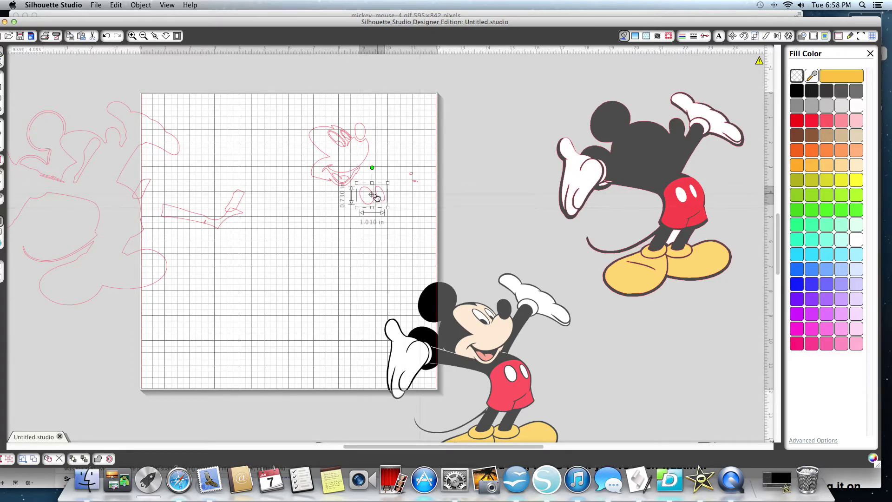
pyautogui.moveTo(375, 196); pyautogui.dragTo(431, 184)
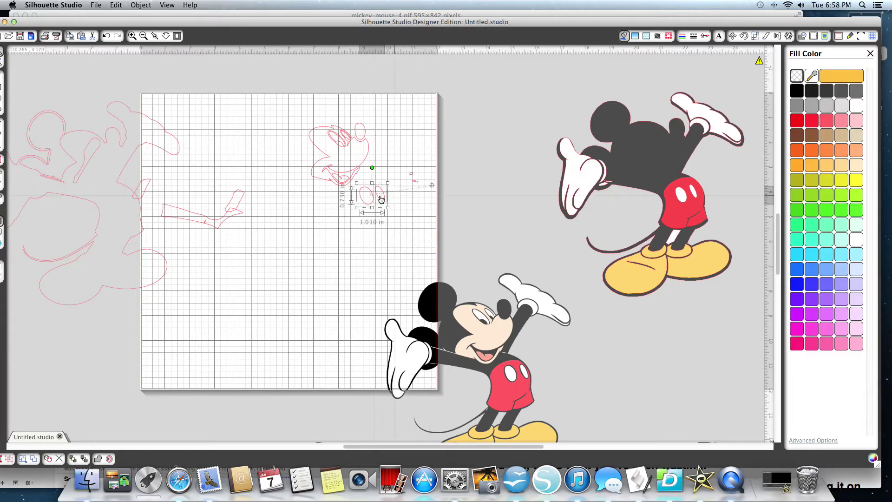
pyautogui.click(323, 161)
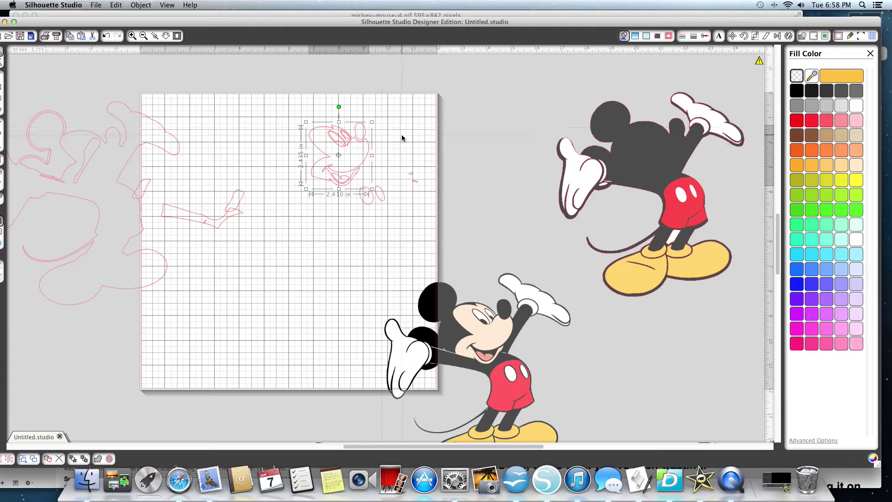
pyautogui.click(811, 75)
pyautogui.click(494, 346)
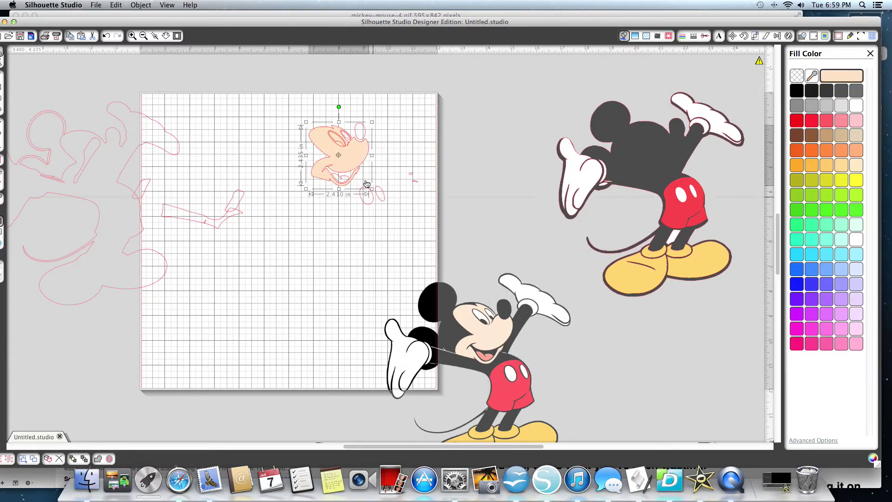
# Make the eye shape inside the face black, after briefly trying white
pyautogui.click(342, 149)
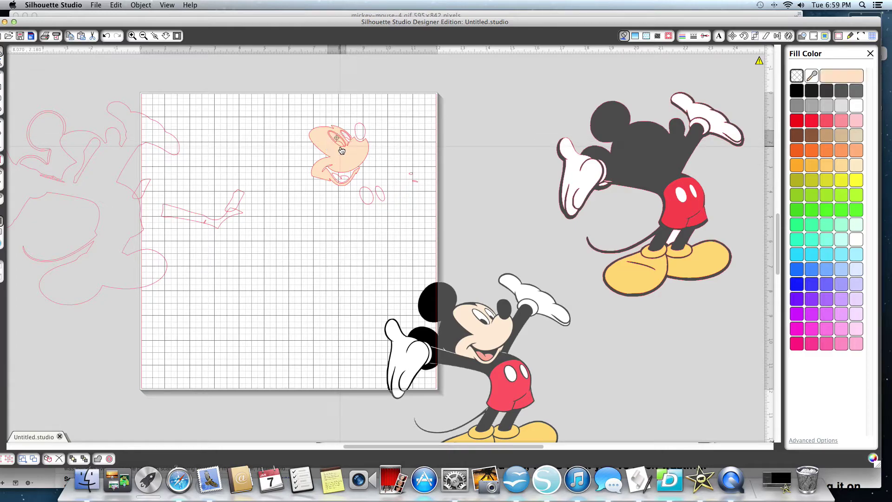
pyautogui.click(796, 92)
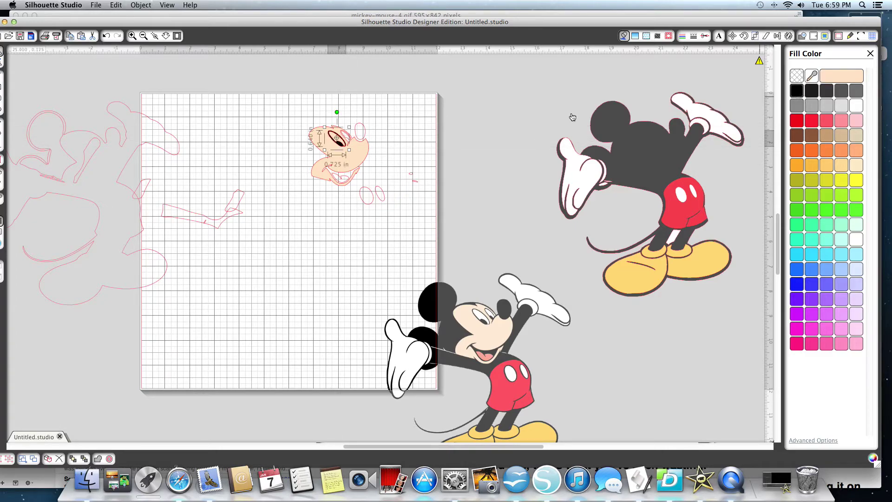
pyautogui.click(399, 160)
pyautogui.click(339, 142)
pyautogui.click(856, 105)
pyautogui.click(796, 91)
pyautogui.click(334, 124)
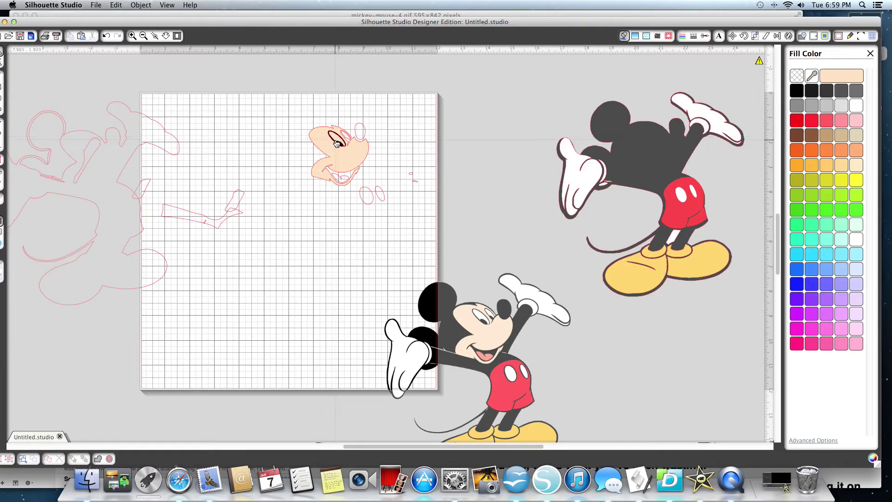
pyautogui.click(336, 142)
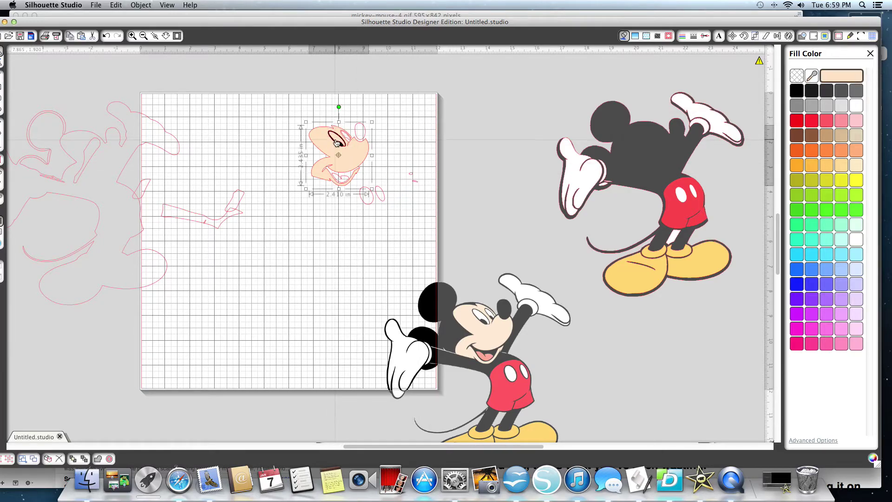
pyautogui.click(436, 107)
pyautogui.click(333, 136)
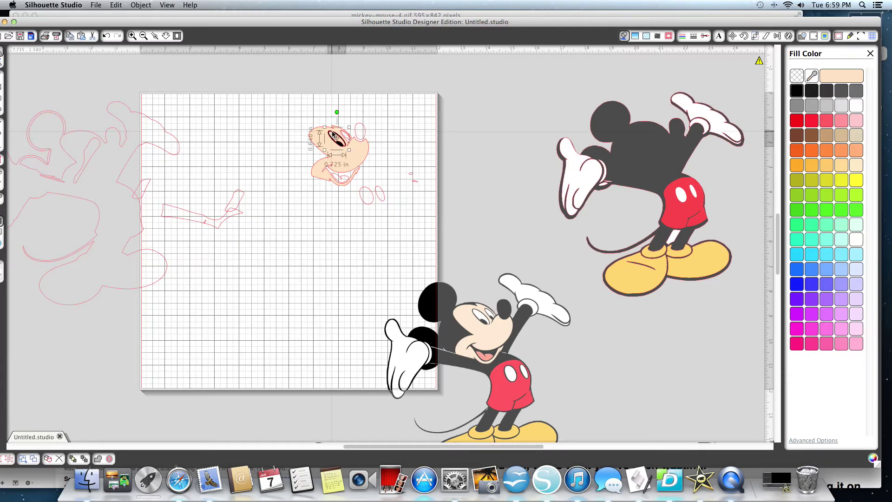
pyautogui.click(856, 106)
pyautogui.click(796, 91)
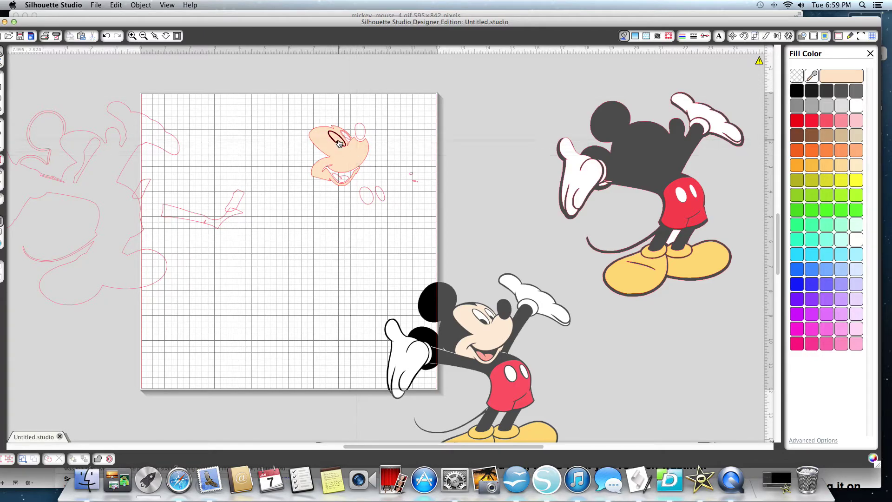
# Keep the peach face around the eye and fill the small mouth shape pink
pyautogui.moveTo(353, 142); pyautogui.dragTo(435, 143)
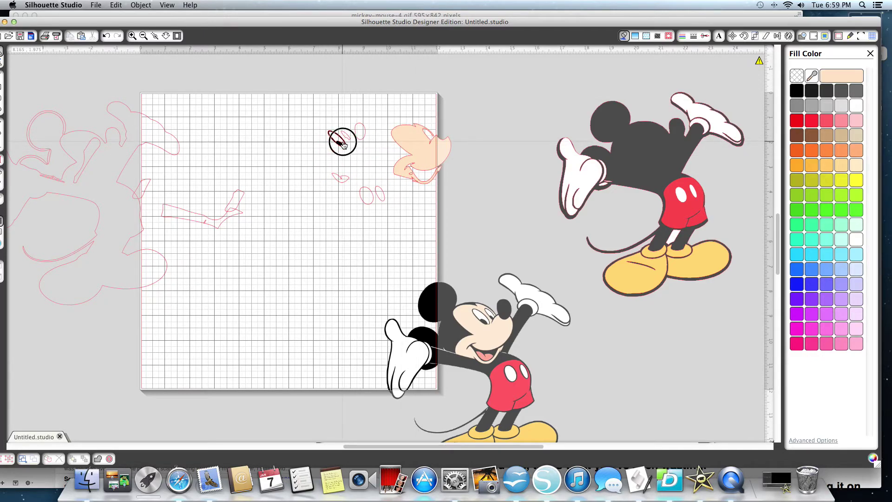
pyautogui.moveTo(342, 145)
pyautogui.mouseDown()
pyautogui.moveTo(322, 146)
pyautogui.moveTo(339, 146)
pyautogui.mouseUp()
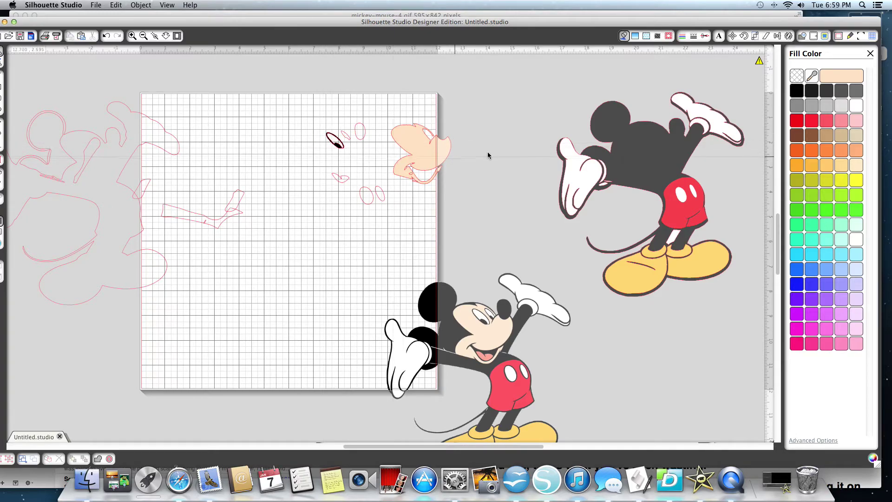
pyautogui.press('super+z')
pyautogui.press('super+z')
pyautogui.press('super+z')
pyautogui.press('super+z')
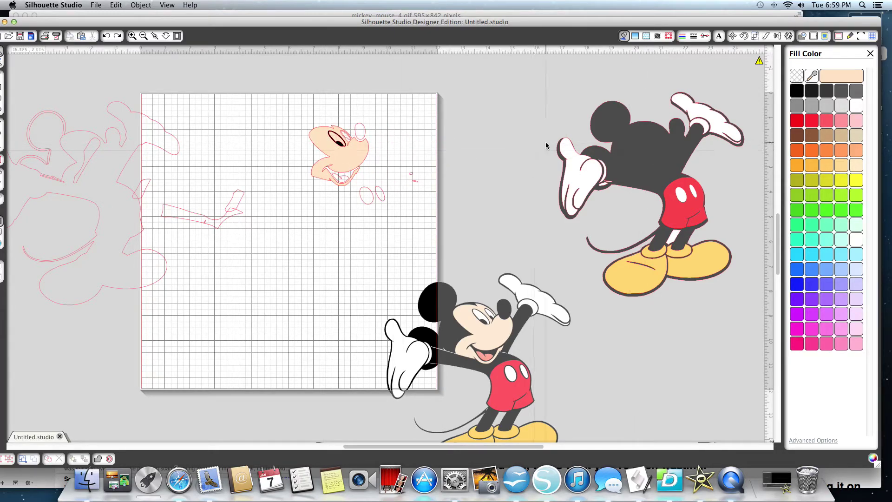
pyautogui.click(341, 180)
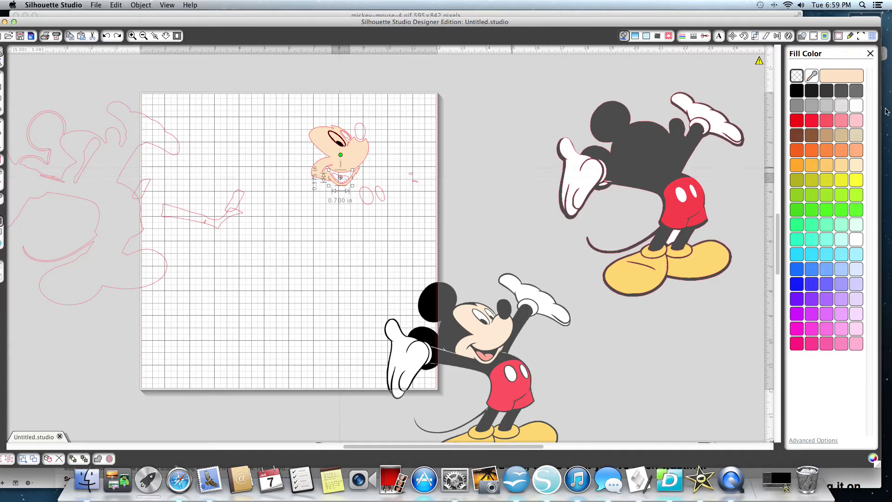
pyautogui.click(842, 120)
# Move the small ear oval above the mat and select the stray ovals beside the face
pyautogui.moveTo(366, 142); pyautogui.dragTo(386, 89)
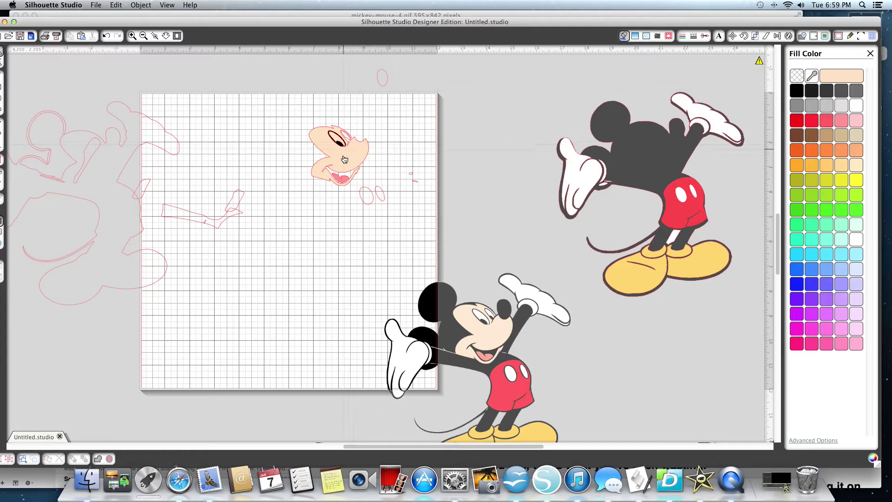
pyautogui.click(360, 197)
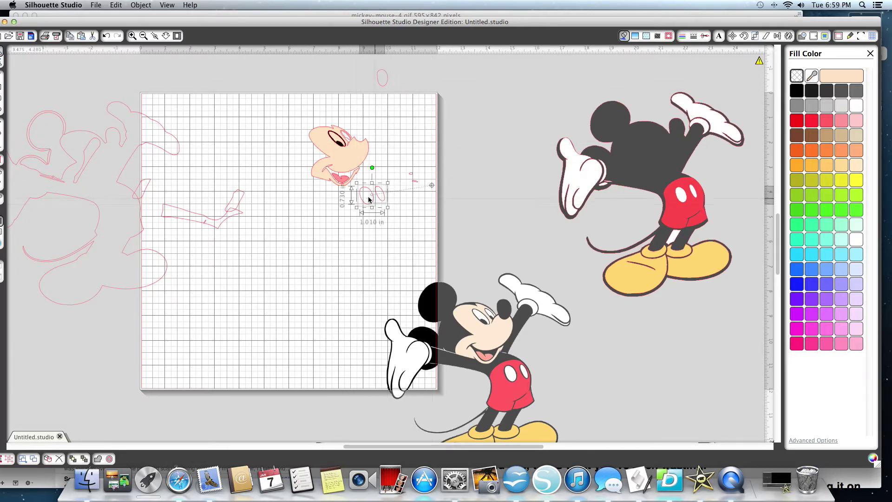
pyautogui.moveTo(369, 200); pyautogui.dragTo(140, 219)
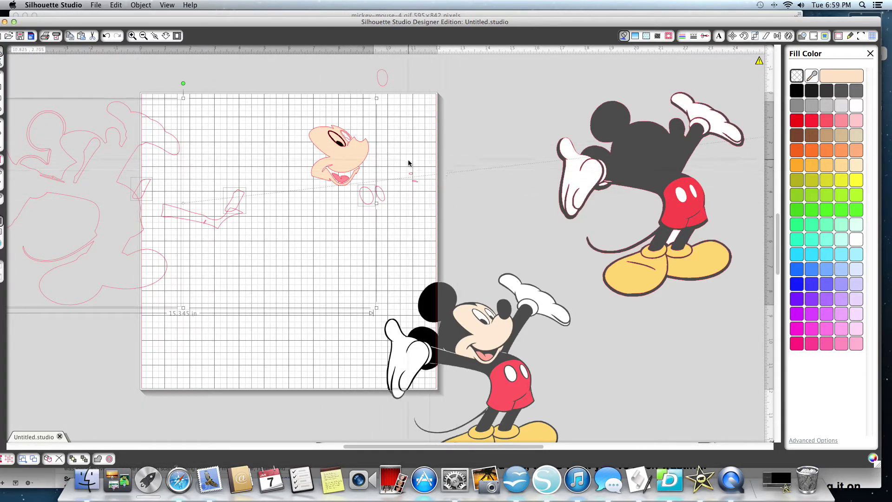
pyautogui.click(363, 163)
pyautogui.moveTo(423, 210); pyautogui.dragTo(364, 176)
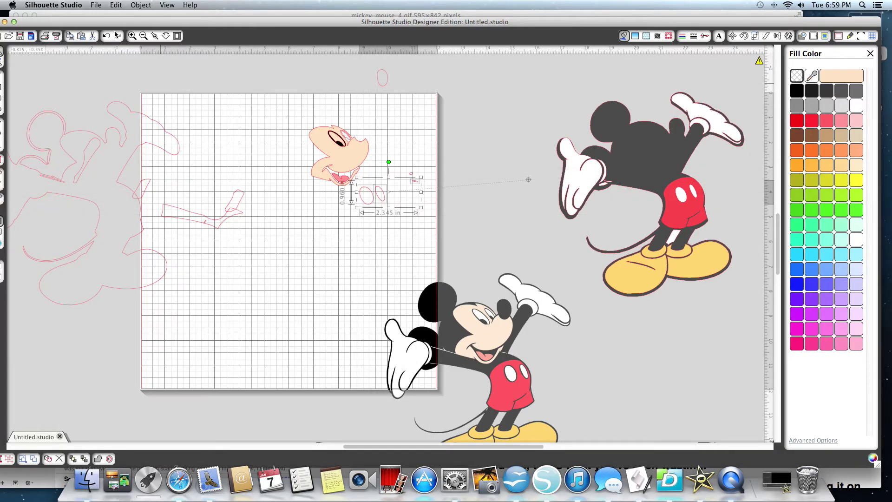
pyautogui.click(93, 36)
# Cut the tiny stray shape off the mat and reselect the Mickey head
pyautogui.click(381, 77)
pyautogui.rightClick(383, 77)
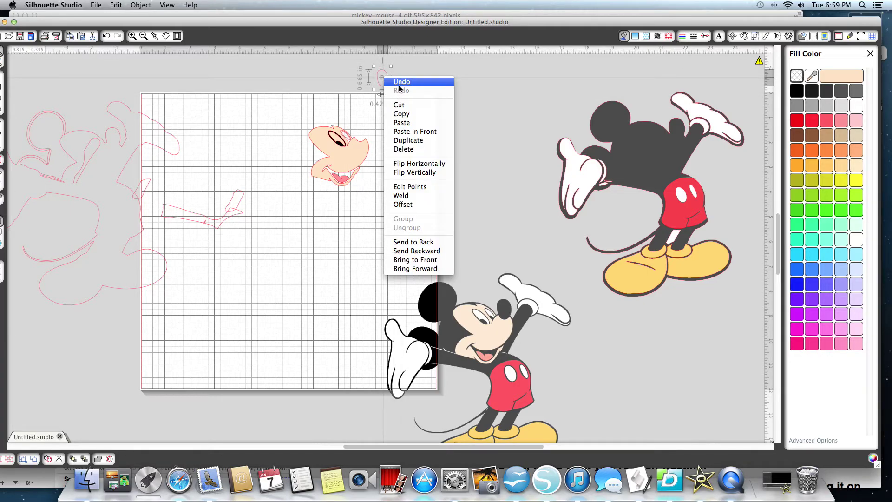
pyautogui.click(400, 82)
pyautogui.click(406, 180)
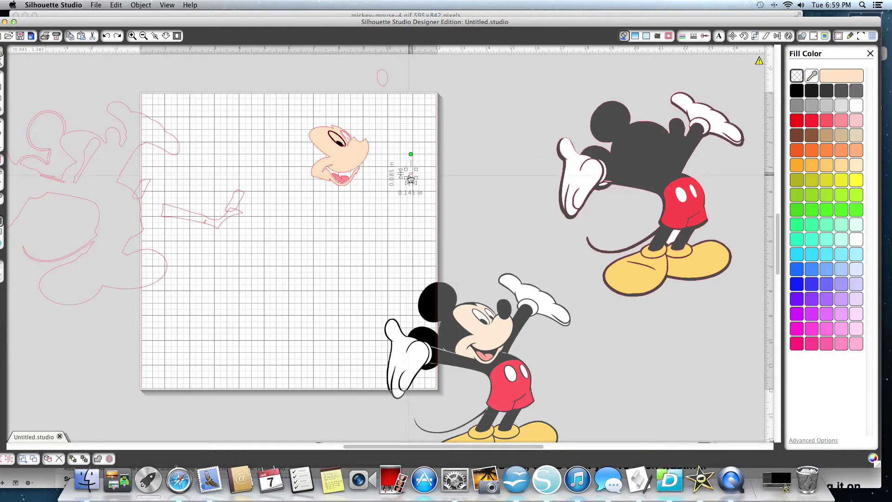
pyautogui.rightClick(410, 178)
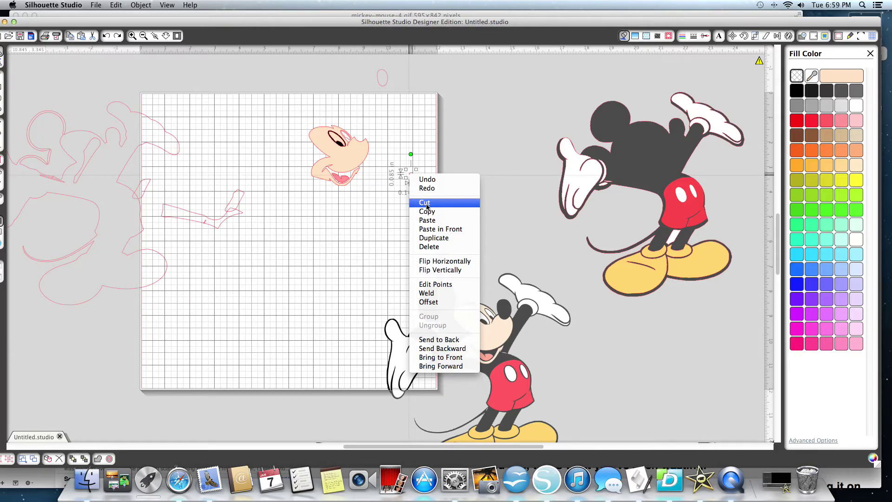
pyautogui.click(424, 202)
pyautogui.click(339, 149)
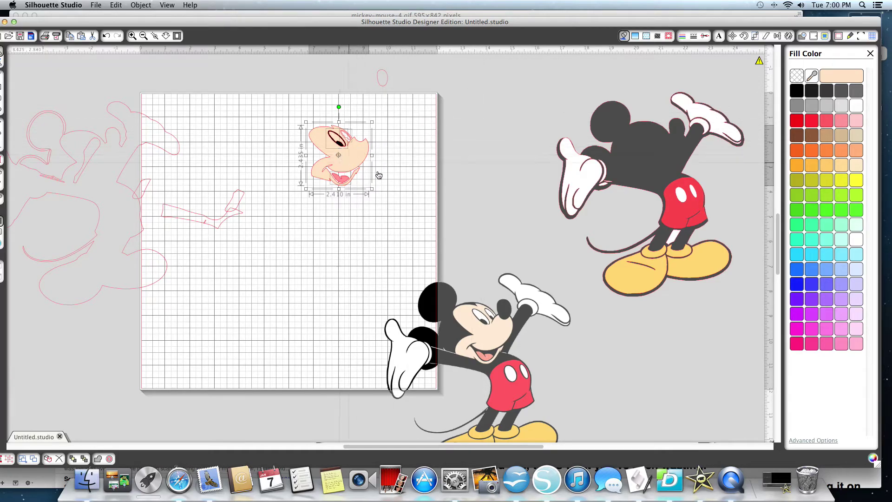
pyautogui.click(294, 115)
pyautogui.click(344, 158)
# Add a 0.015 in offset outline around the Mickey head
pyautogui.click(110, 458)
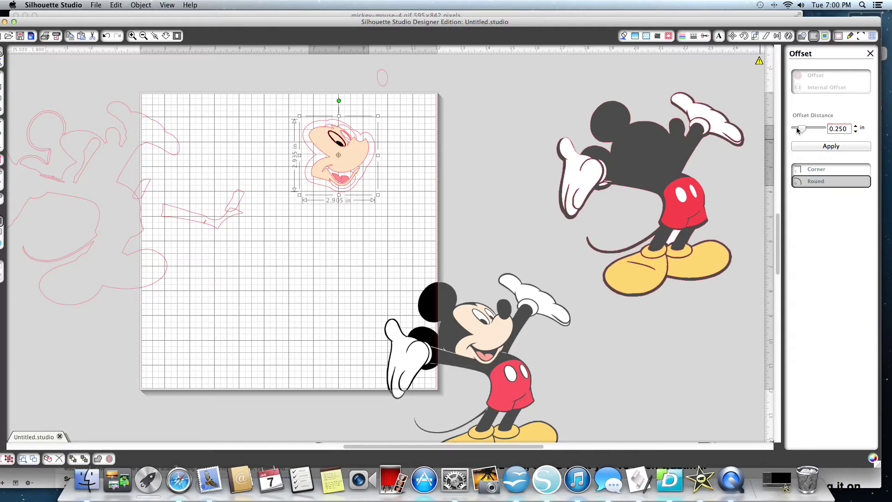
pyautogui.moveTo(799, 128); pyautogui.dragTo(794, 128)
pyautogui.click(623, 36)
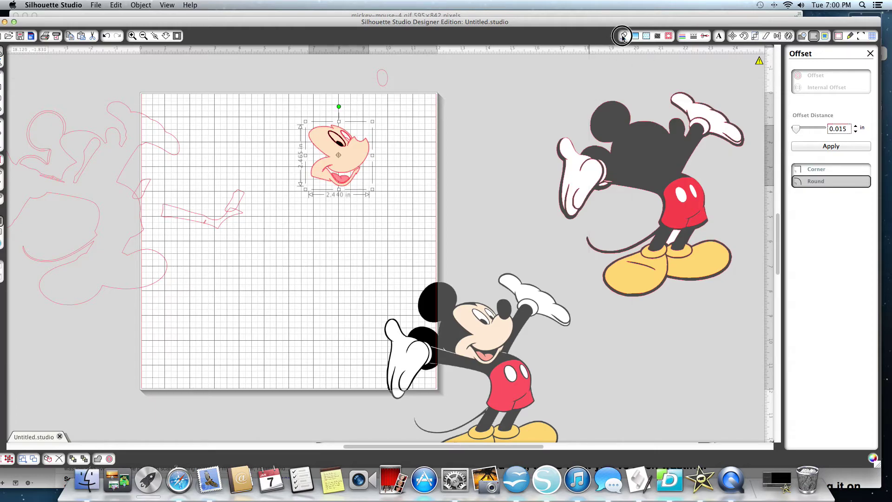
pyautogui.click(854, 107)
pyautogui.click(377, 211)
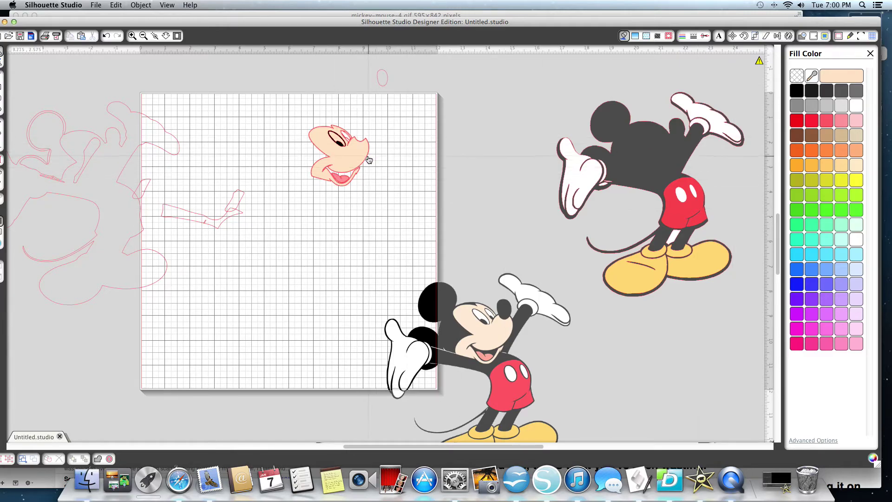
# Pull the peach face and pink tongue aside and fill the offset backing black
pyautogui.moveTo(369, 160); pyautogui.dragTo(427, 159)
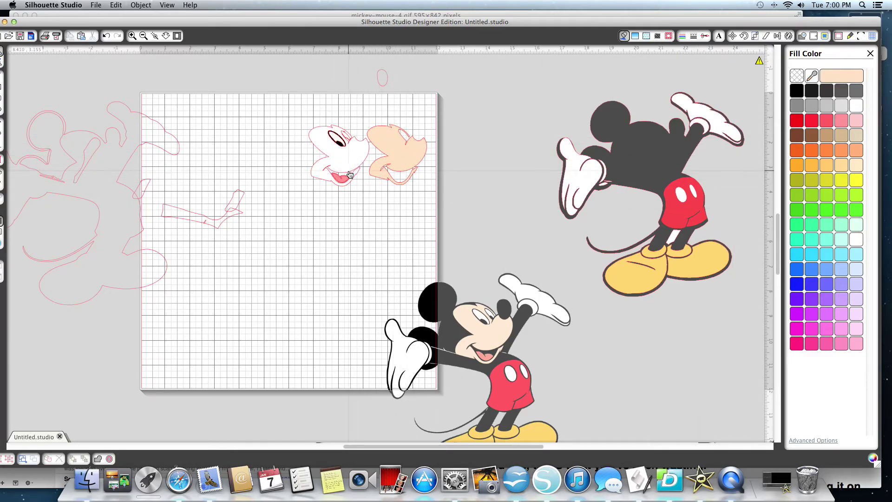
pyautogui.moveTo(344, 180); pyautogui.dragTo(378, 197)
pyautogui.click(347, 189)
pyautogui.click(338, 173)
pyautogui.click(797, 93)
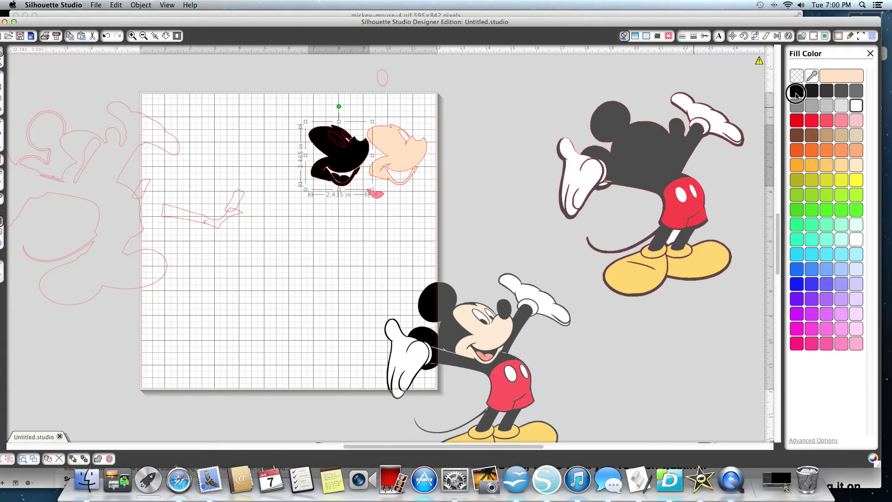
# Place the peach face and pink tongue back onto the black backing and select them together
pyautogui.click(338, 144)
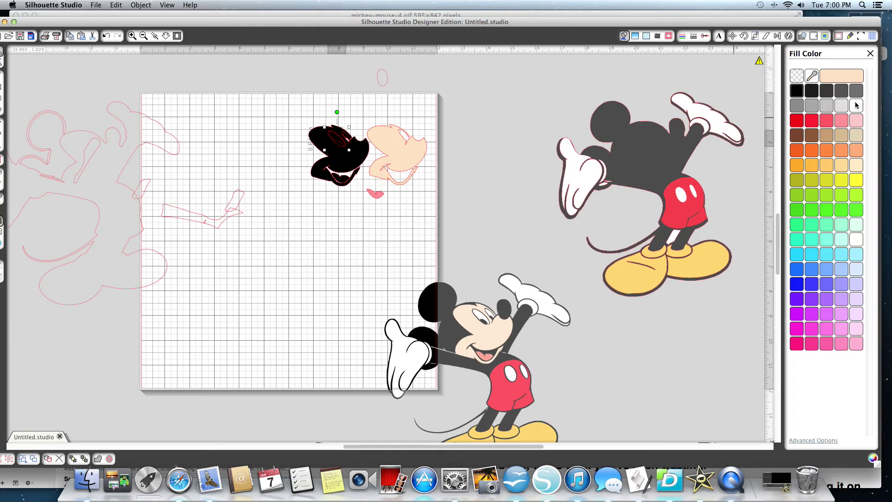
pyautogui.moveTo(397, 147); pyautogui.dragTo(338, 149)
pyautogui.click(374, 195)
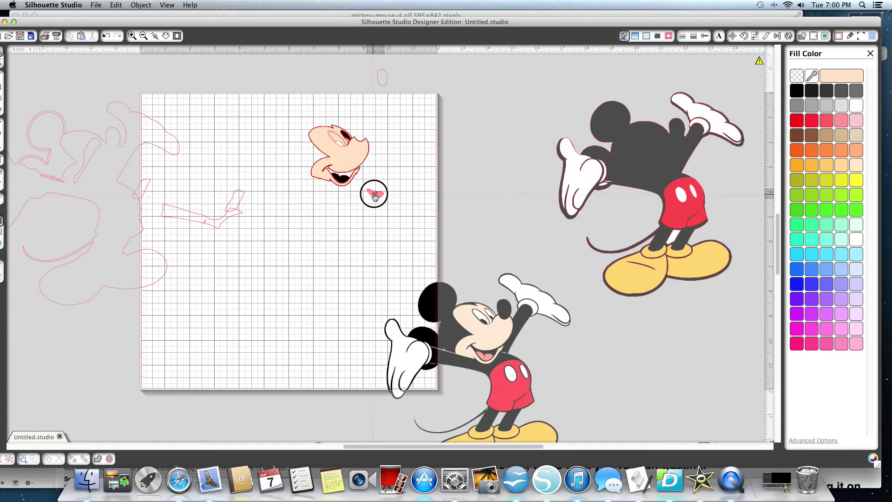
pyautogui.moveTo(374, 195); pyautogui.dragTo(340, 176)
pyautogui.click(306, 105)
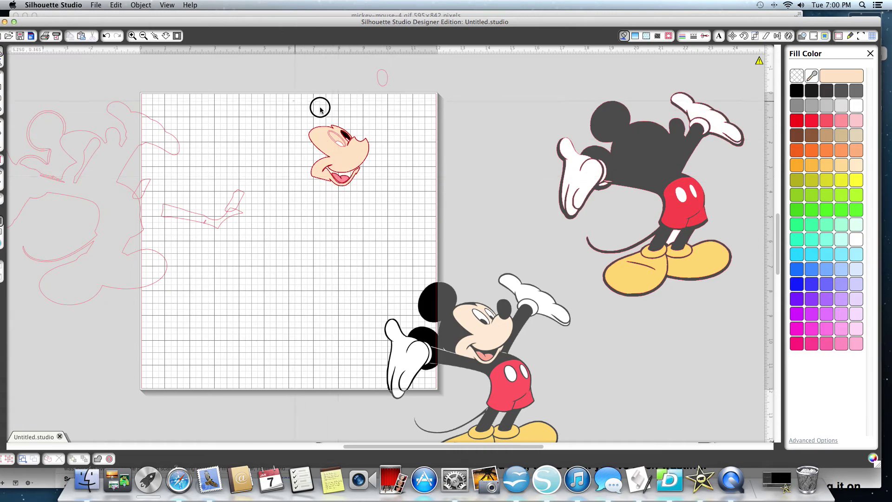
pyautogui.moveTo(306, 105); pyautogui.dragTo(387, 195)
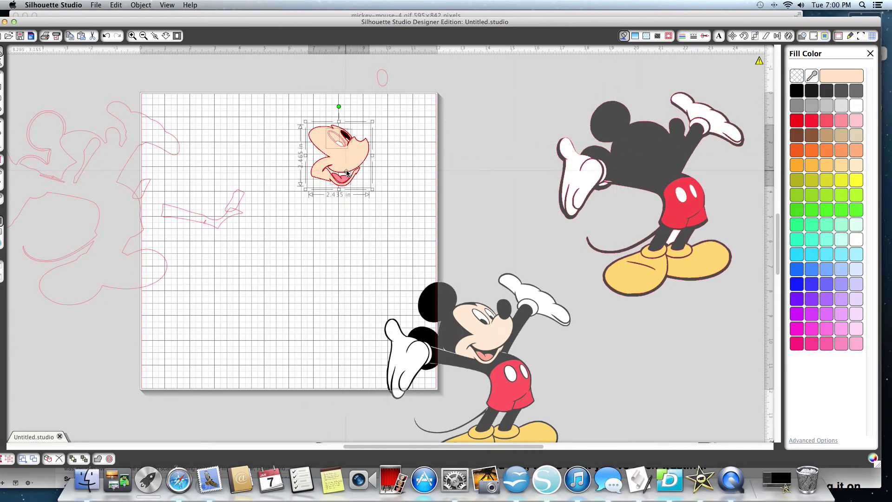
pyautogui.click(346, 170)
# Cut away the left Mickey's outline pieces and the right Mickey reference image
pyautogui.moveTo(345, 167); pyautogui.dragTo(661, 165)
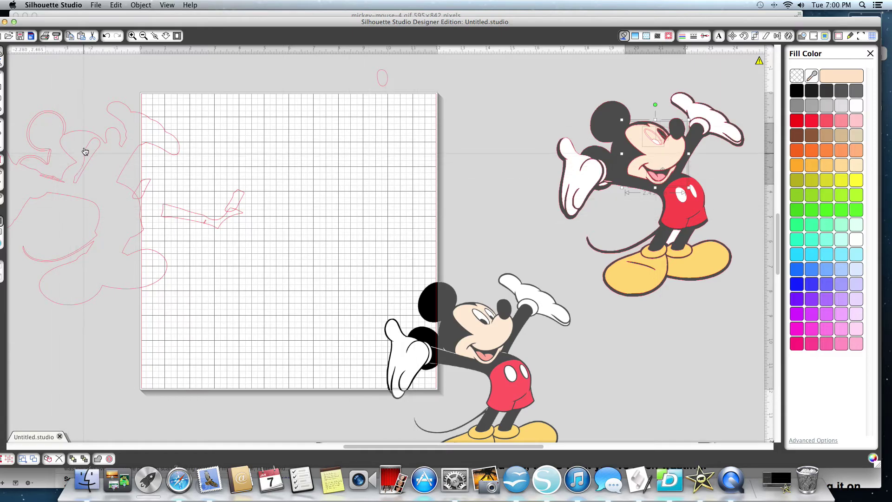
pyautogui.click(138, 102)
pyautogui.rightClick(111, 211)
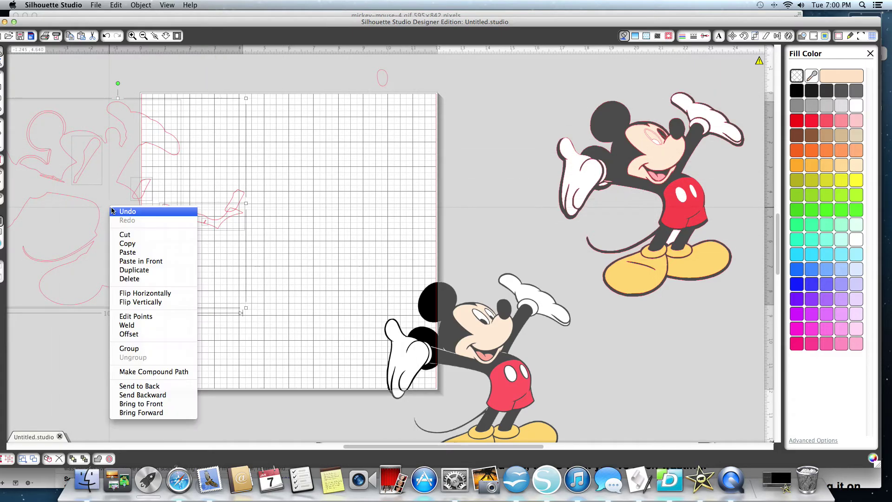
pyautogui.click(125, 234)
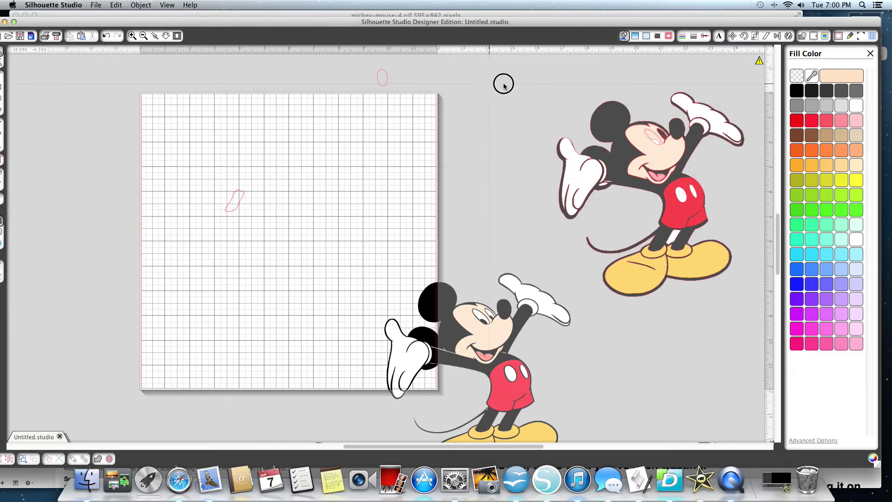
pyautogui.click(697, 205)
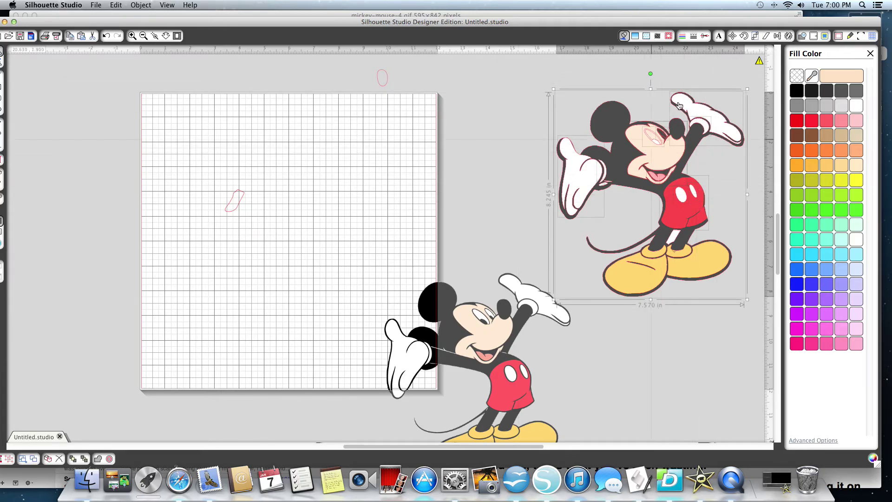
pyautogui.rightClick(665, 152)
pyautogui.click(679, 179)
# Cut the small pink shape and the small oval near the top of the mat
pyautogui.click(234, 200)
pyautogui.rightClick(230, 205)
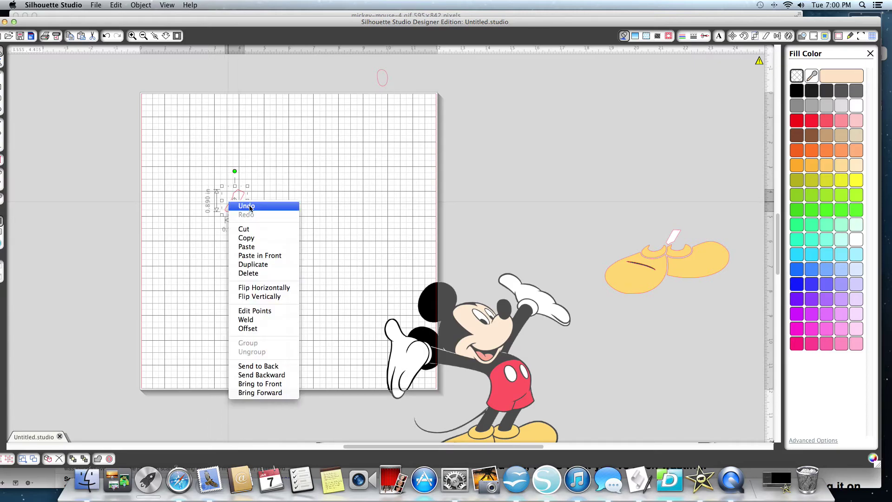
pyautogui.click(246, 224)
pyautogui.click(405, 77)
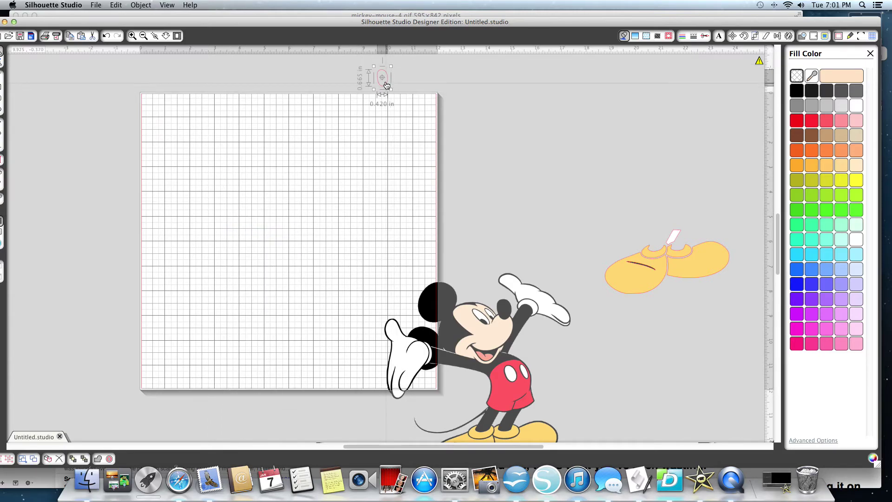
pyautogui.rightClick(382, 79)
pyautogui.click(403, 110)
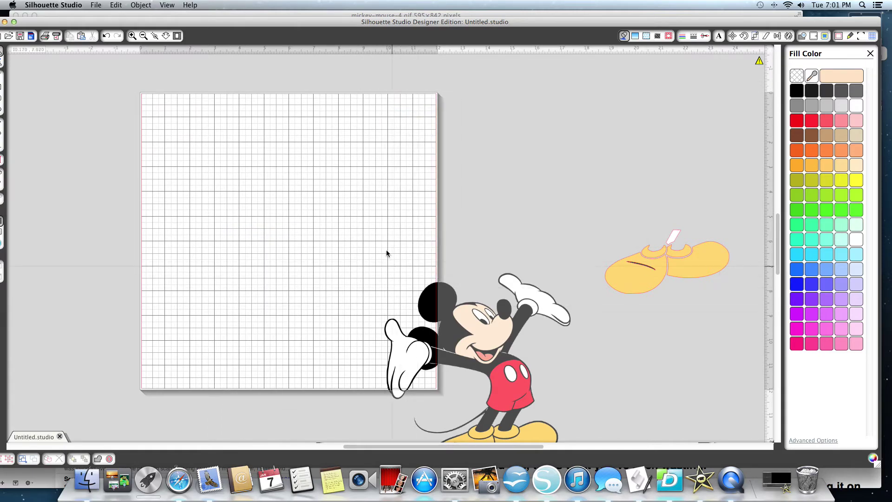
# Marquee-select the leftover Mickey image and yellow shoe pieces and cut them
pyautogui.moveTo(337, 226); pyautogui.dragTo(717, 273)
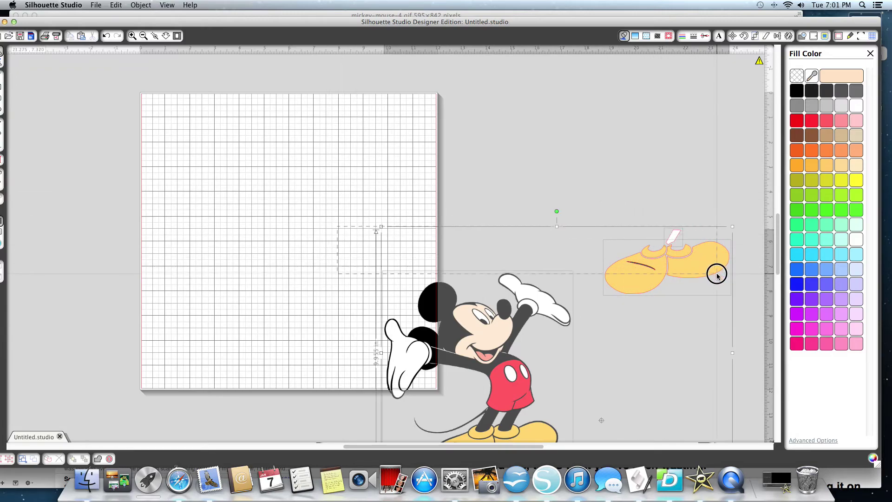
pyautogui.rightClick(717, 272)
pyautogui.click(733, 257)
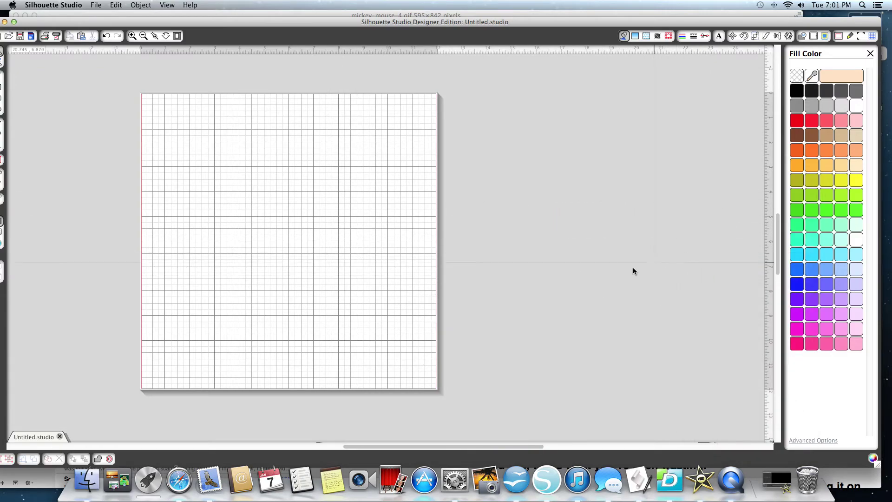
# Open the YouTube channel in Safari, check notifications, and play 'Part 2 of Louis Vuitton Party Favors'
pyautogui.click(191, 485)
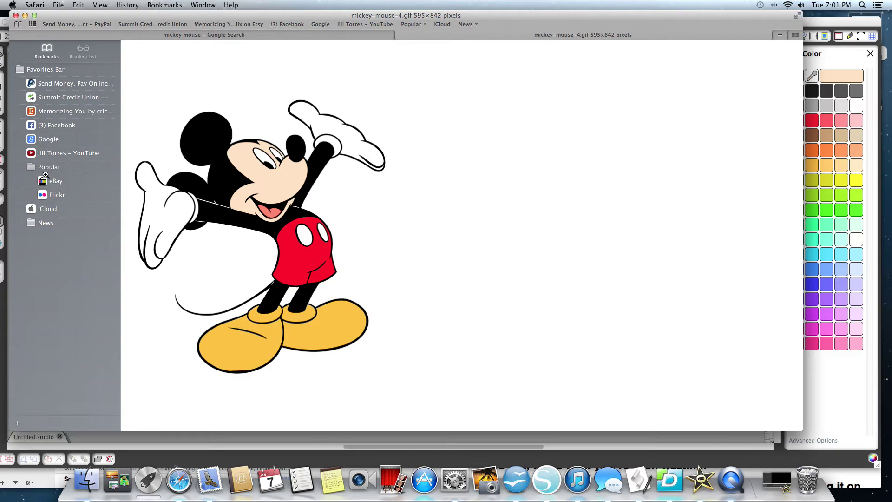
pyautogui.click(47, 156)
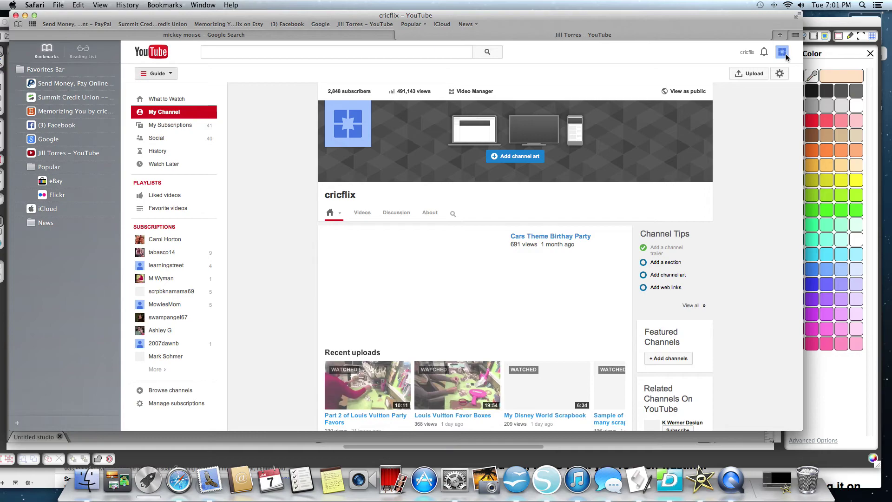
pyautogui.click(763, 53)
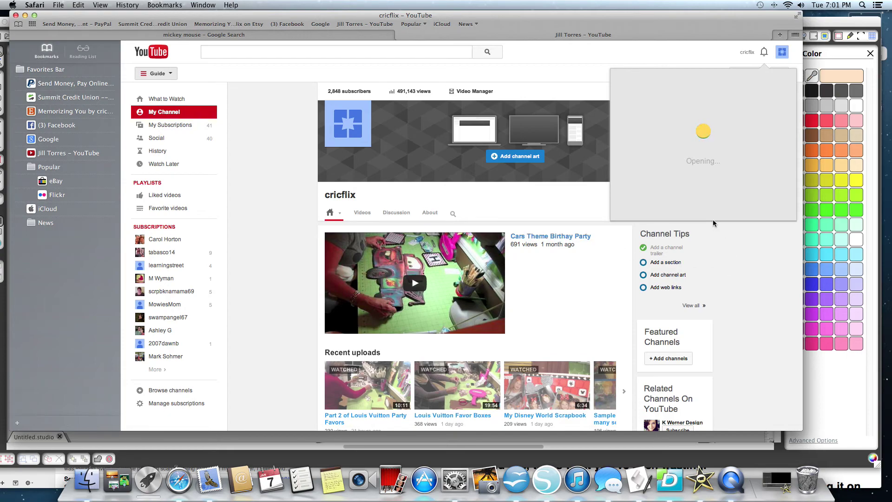
pyautogui.moveTo(508, 291)
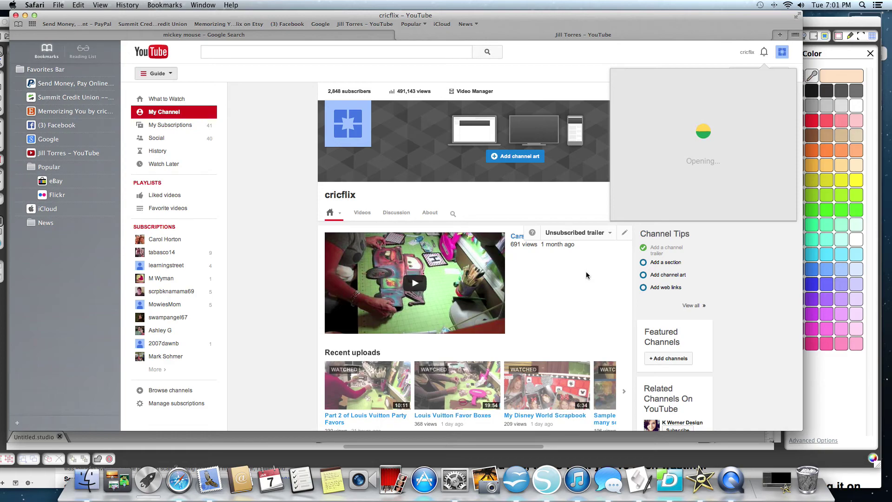
pyautogui.scroll(-2, 586, 272)
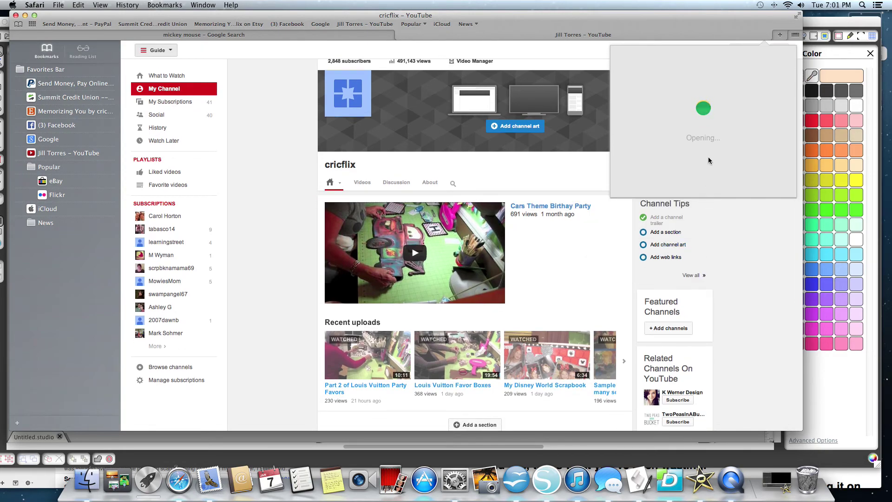
pyautogui.click(757, 241)
pyautogui.scroll(-4, 655, 232)
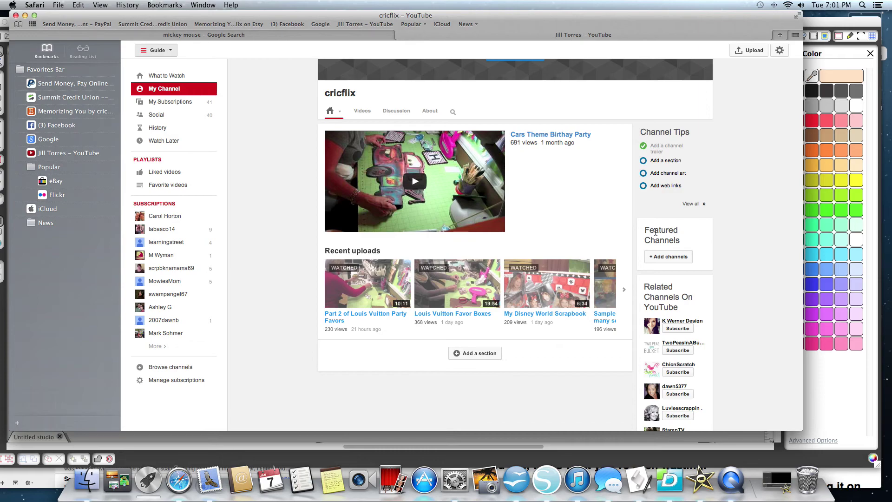
pyautogui.click(361, 319)
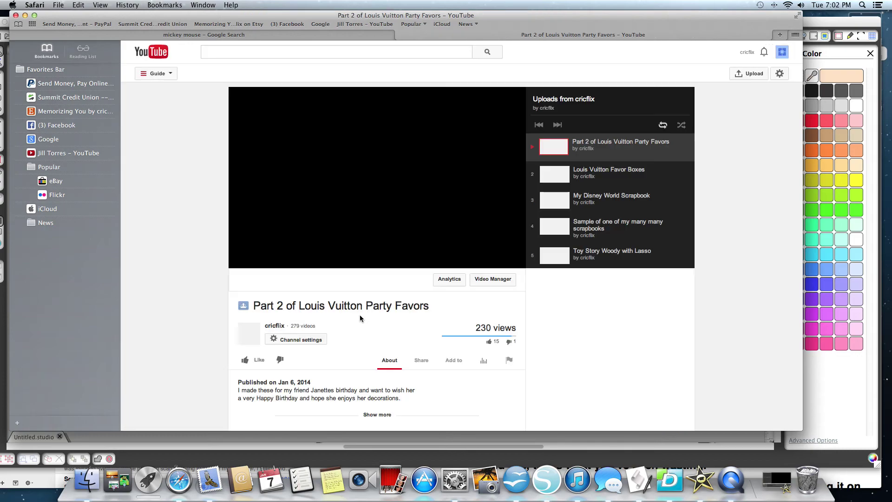
# Pause the Part 2 video shortly after it starts playing
pyautogui.scroll(-5, 419, 322)
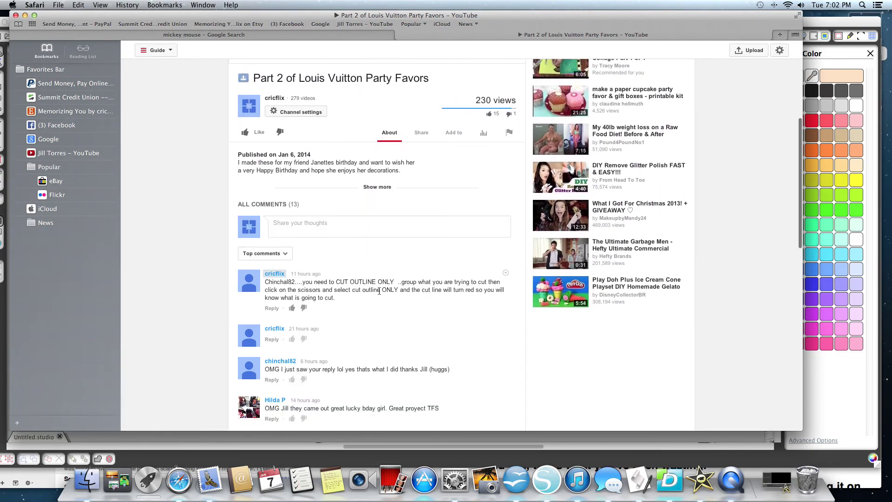
pyautogui.scroll(-2, 379, 279)
pyautogui.scroll(-5, 378, 289)
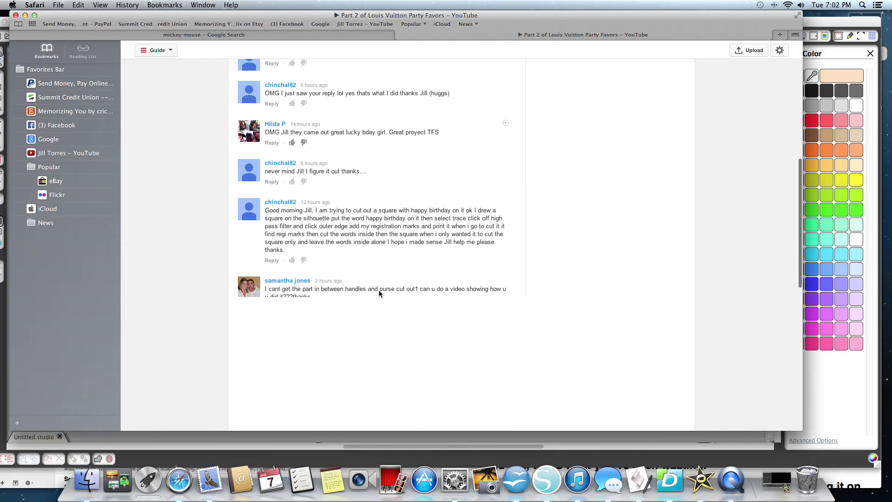
pyautogui.scroll(6, 378, 292)
pyautogui.scroll(6, 377, 300)
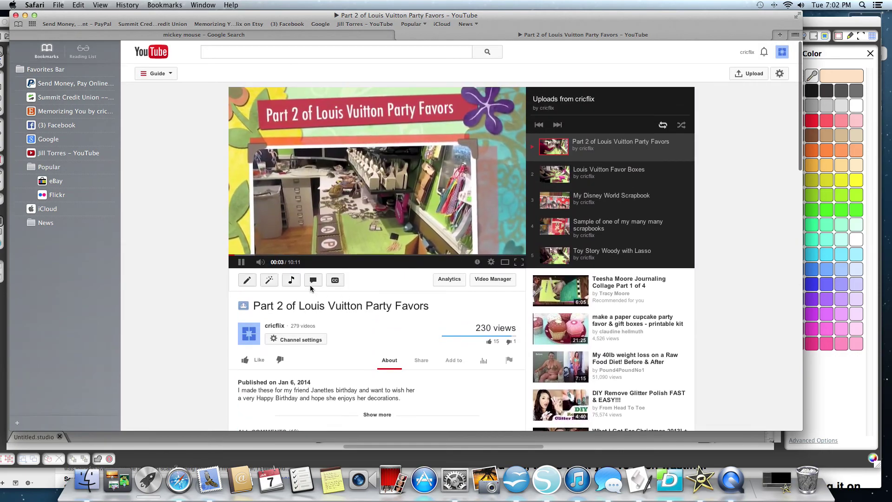
pyautogui.click(239, 261)
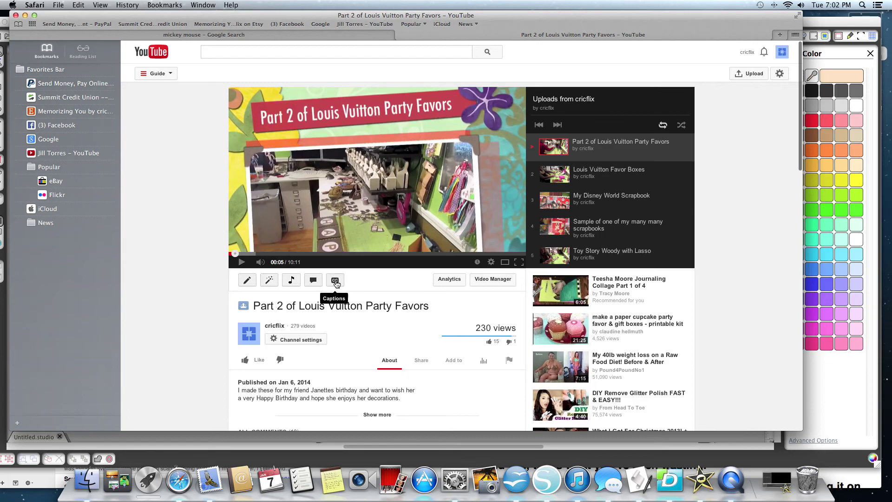
# Scroll through the video's 13 comments and back up to the player
pyautogui.scroll(-10, 335, 283)
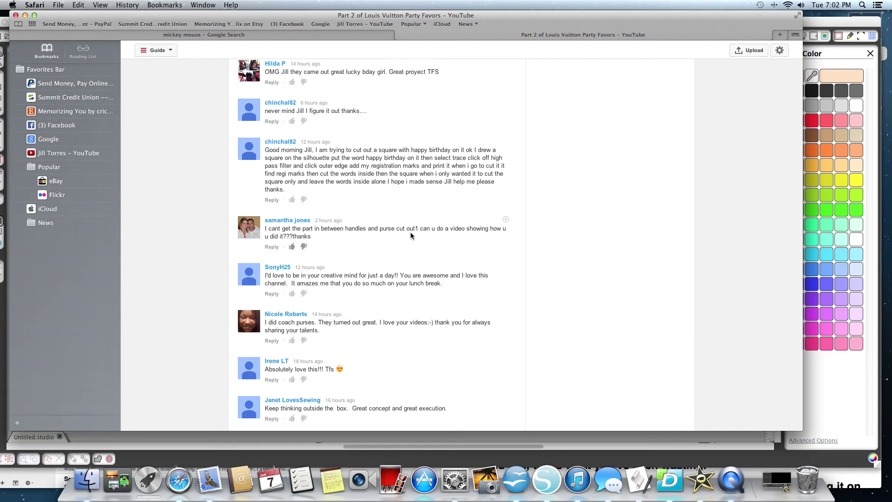
pyautogui.scroll(-6, 410, 232)
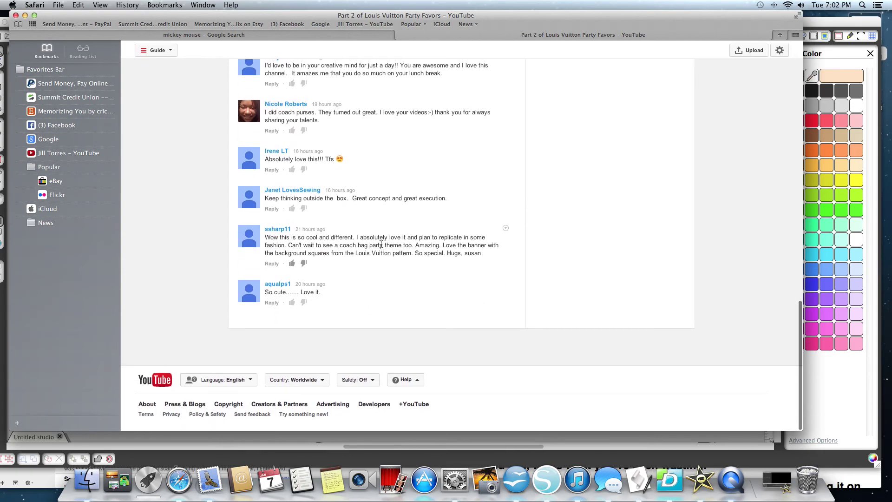
pyautogui.scroll(5, 381, 244)
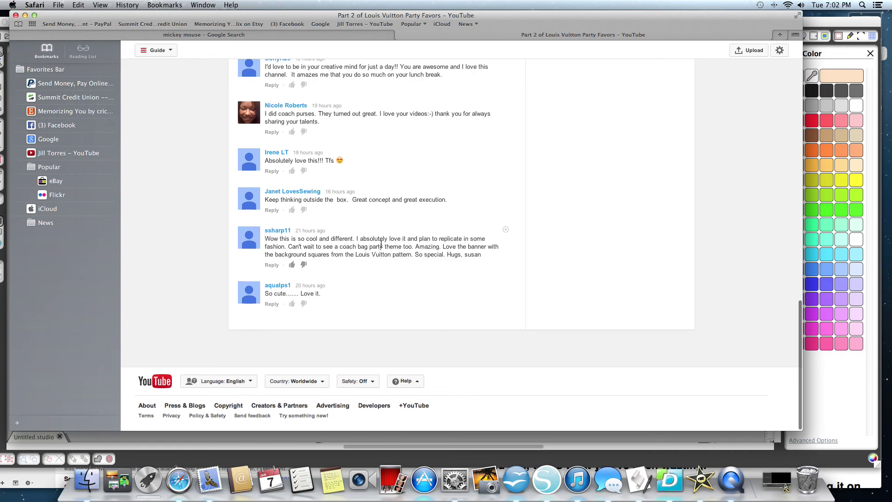
pyautogui.scroll(4, 381, 243)
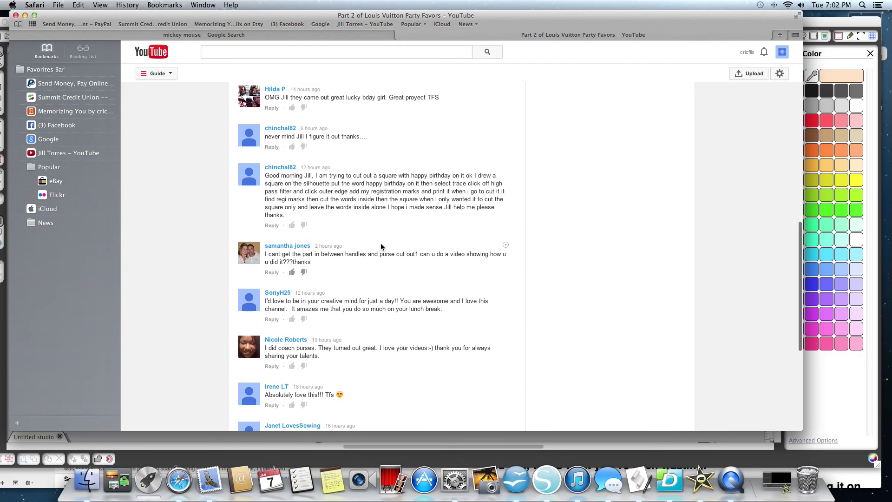
pyautogui.scroll(3, 380, 246)
pyautogui.scroll(4, 380, 246)
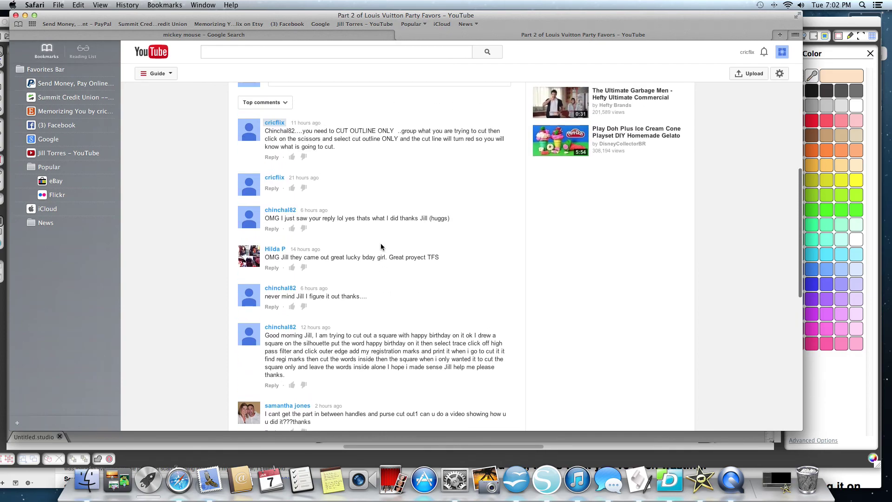
pyautogui.scroll(3, 381, 247)
pyautogui.scroll(4, 380, 246)
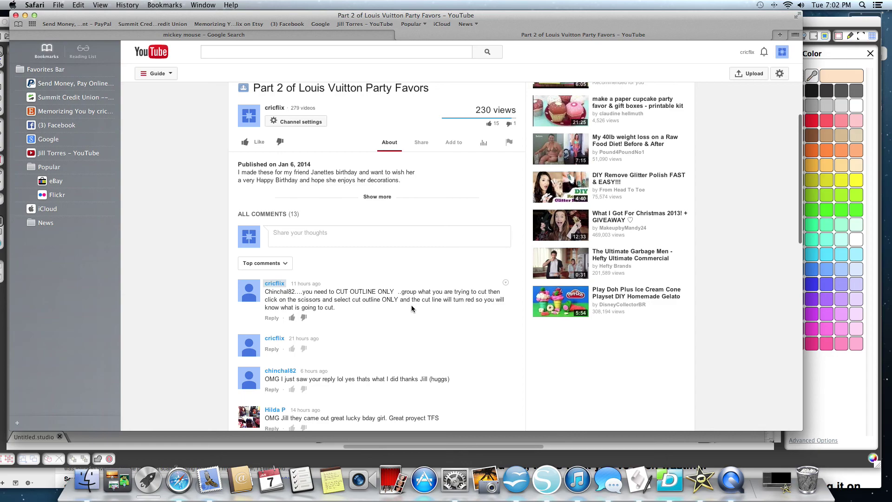
pyautogui.scroll(3, 395, 279)
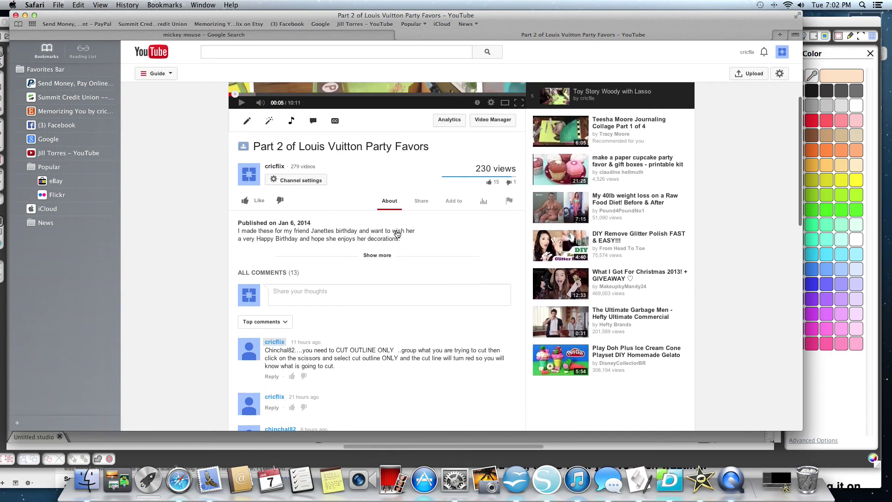
pyautogui.scroll(7, 381, 157)
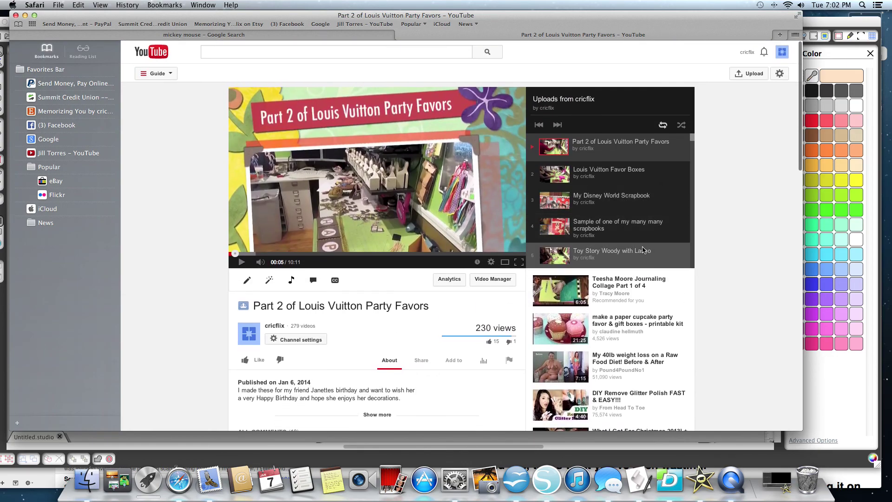